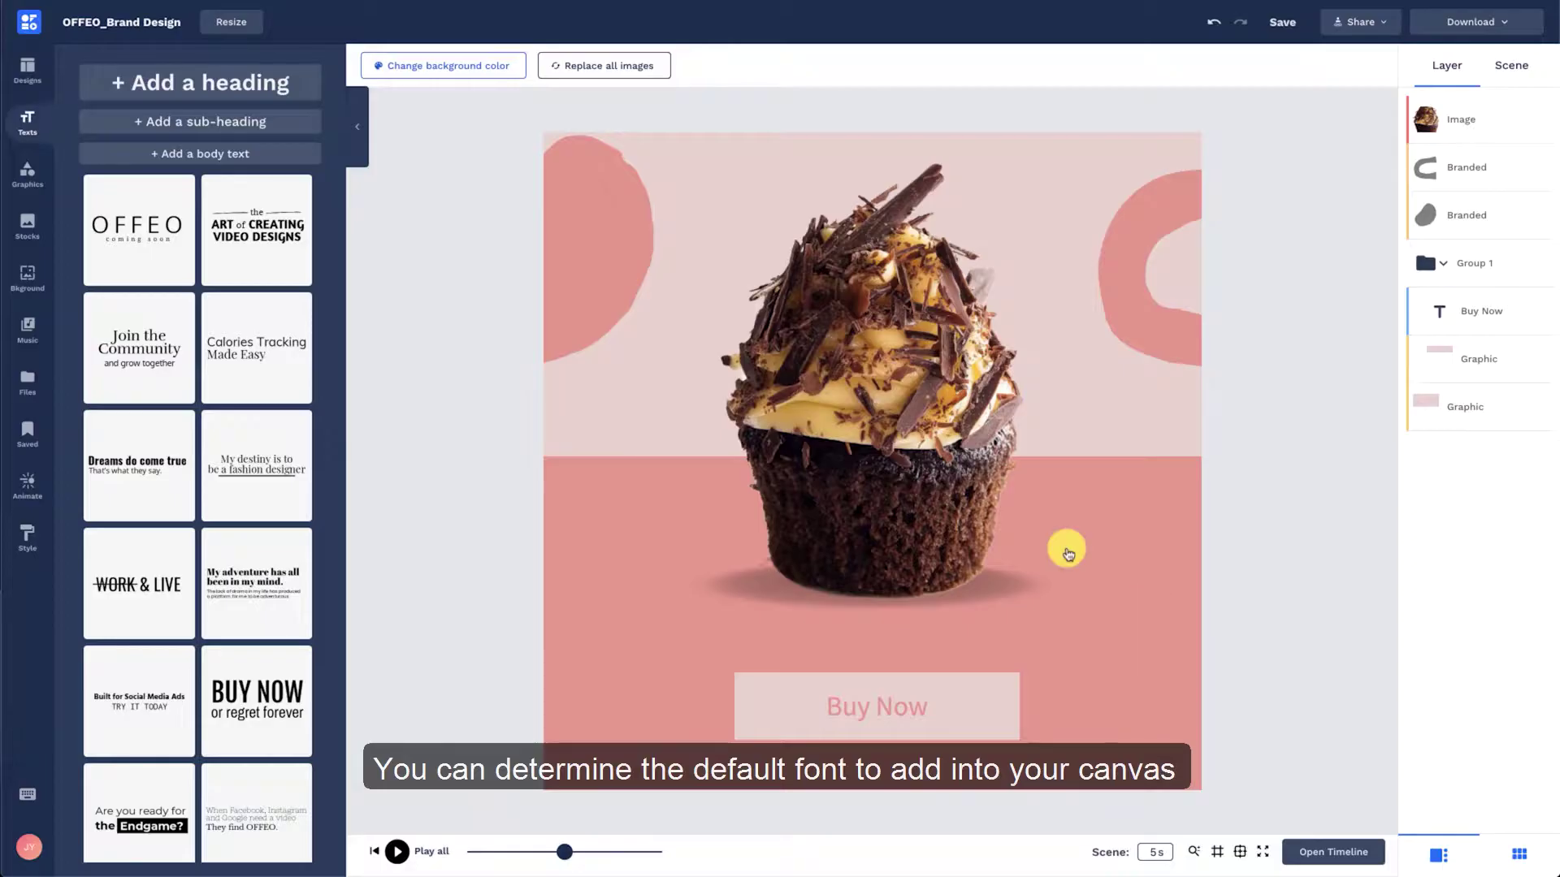
Step: Place a 'You Asked, We Delivered' heading above Buy Now, sized 70 and centre-aligned
left_click(281, 99)
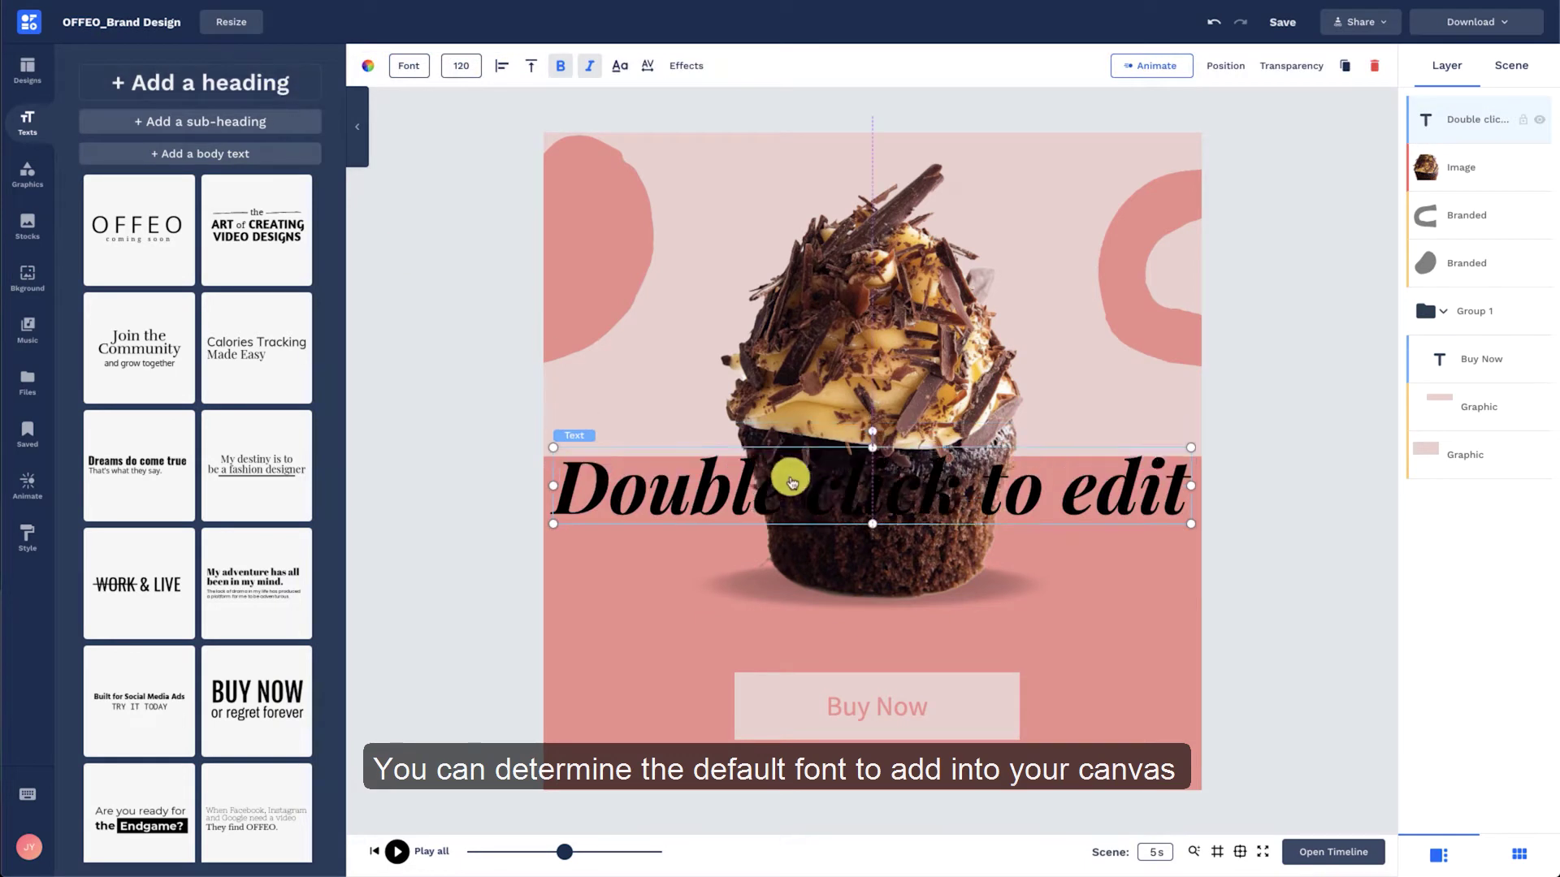
left_click_drag(786, 474, 786, 619)
double_click(784, 623)
type("You Asked, We Delivered")
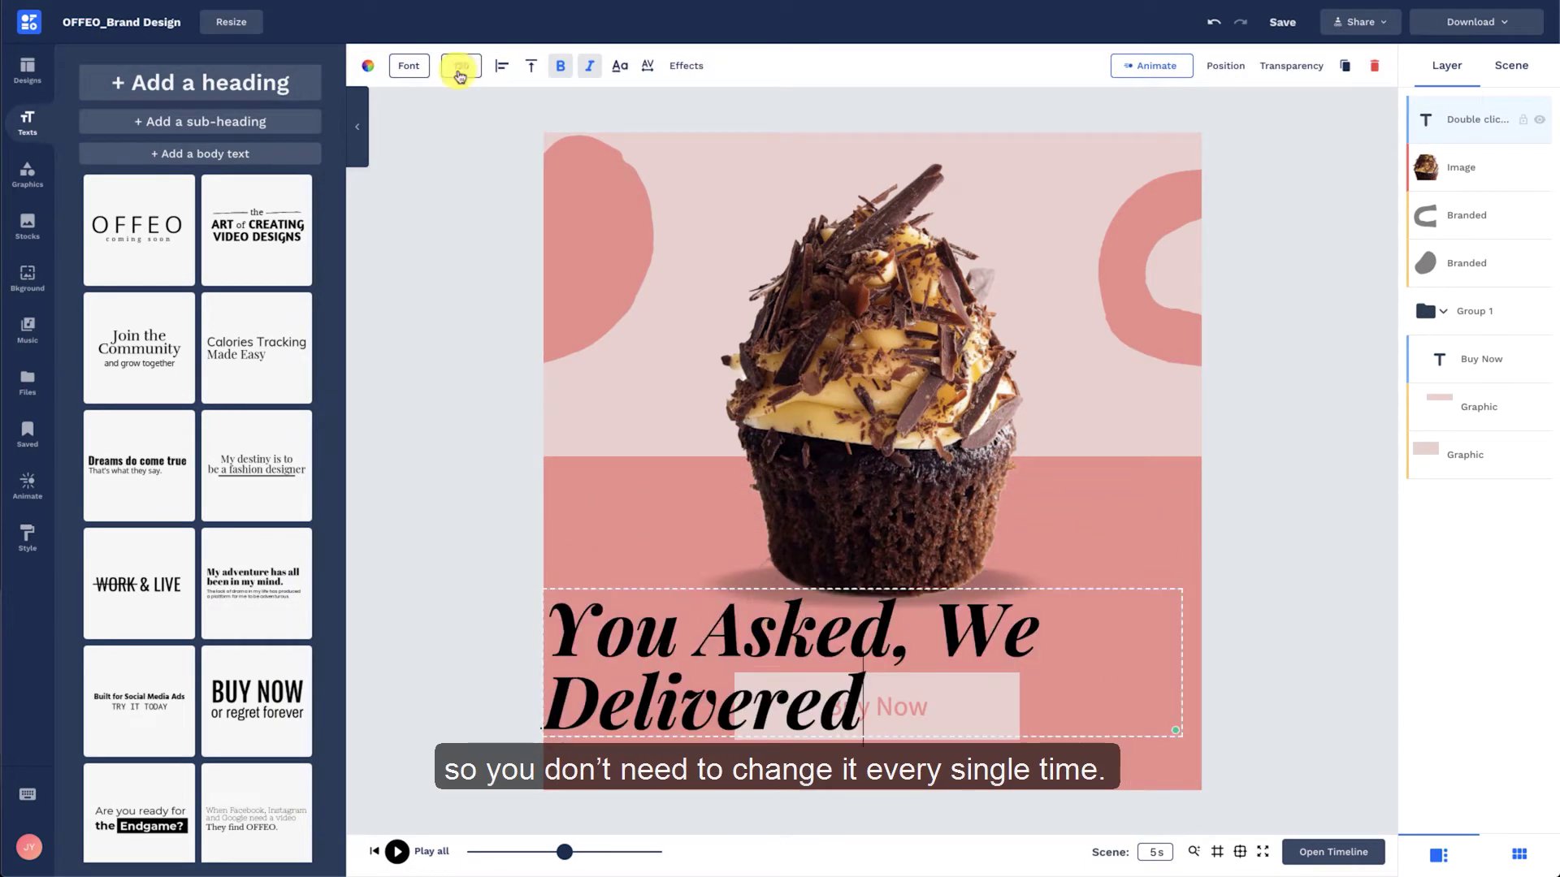
left_click(460, 72)
key("Return")
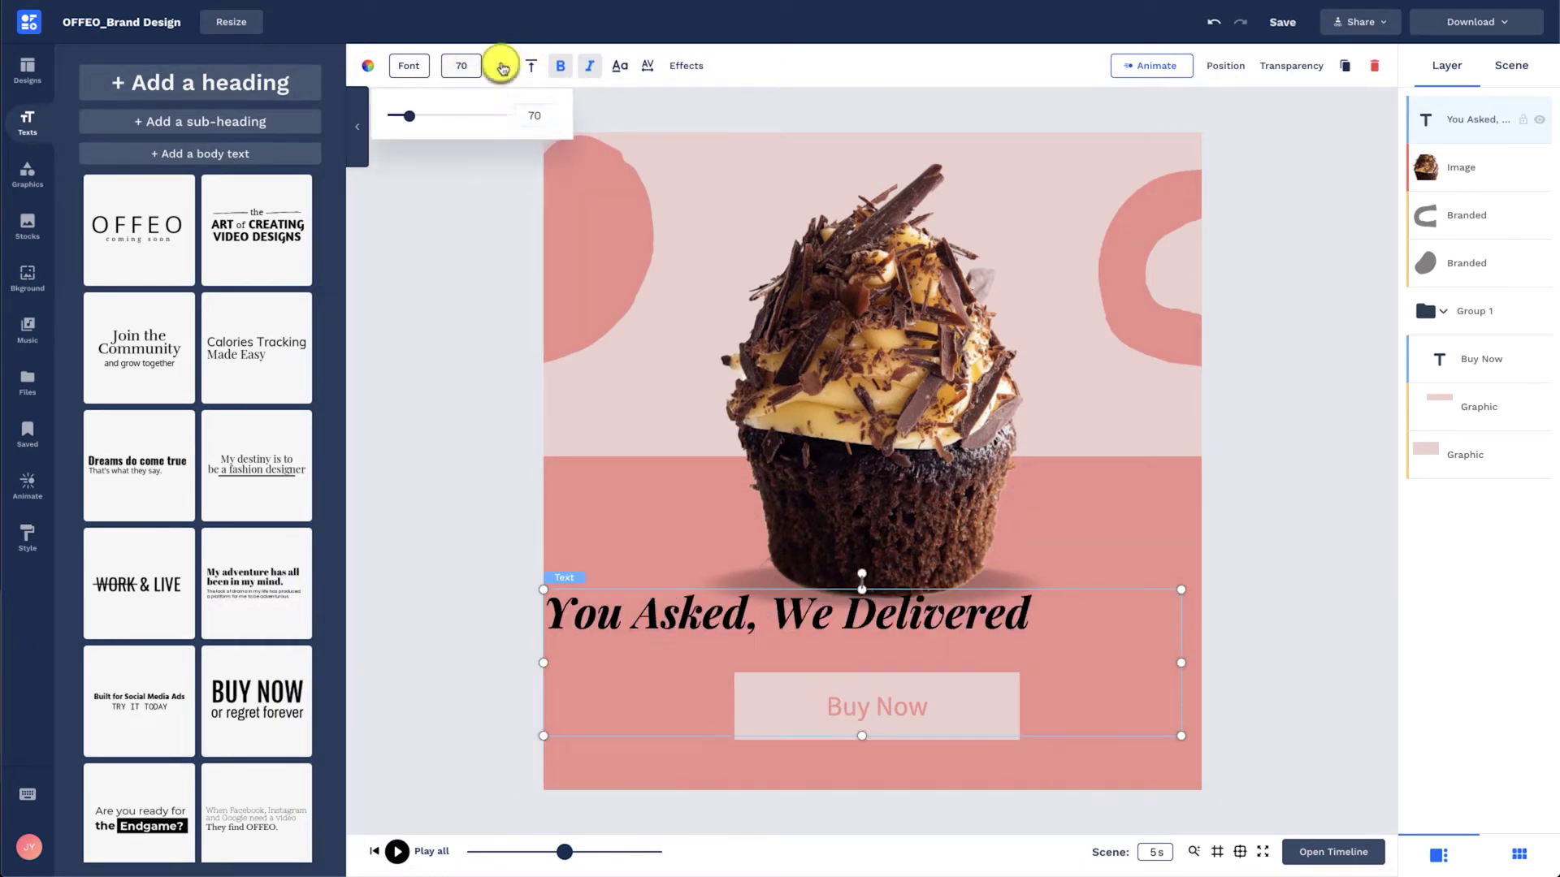
left_click(501, 66)
left_click(1282, 569)
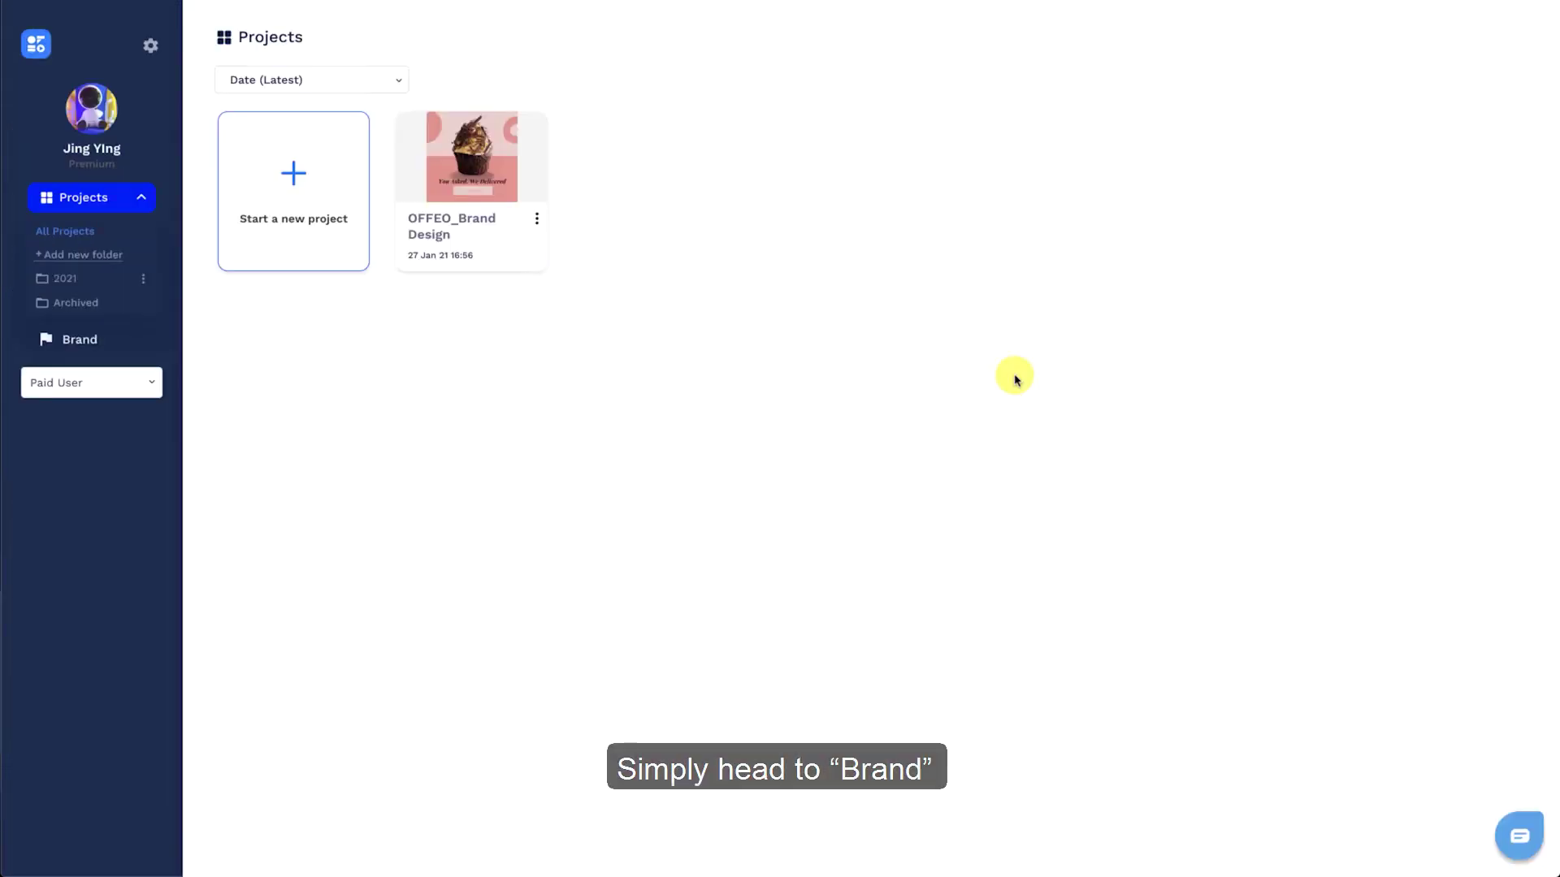
Step: Apply the Patua One / Maven Pro font pairing preset in the Brand settings
left_click(134, 349)
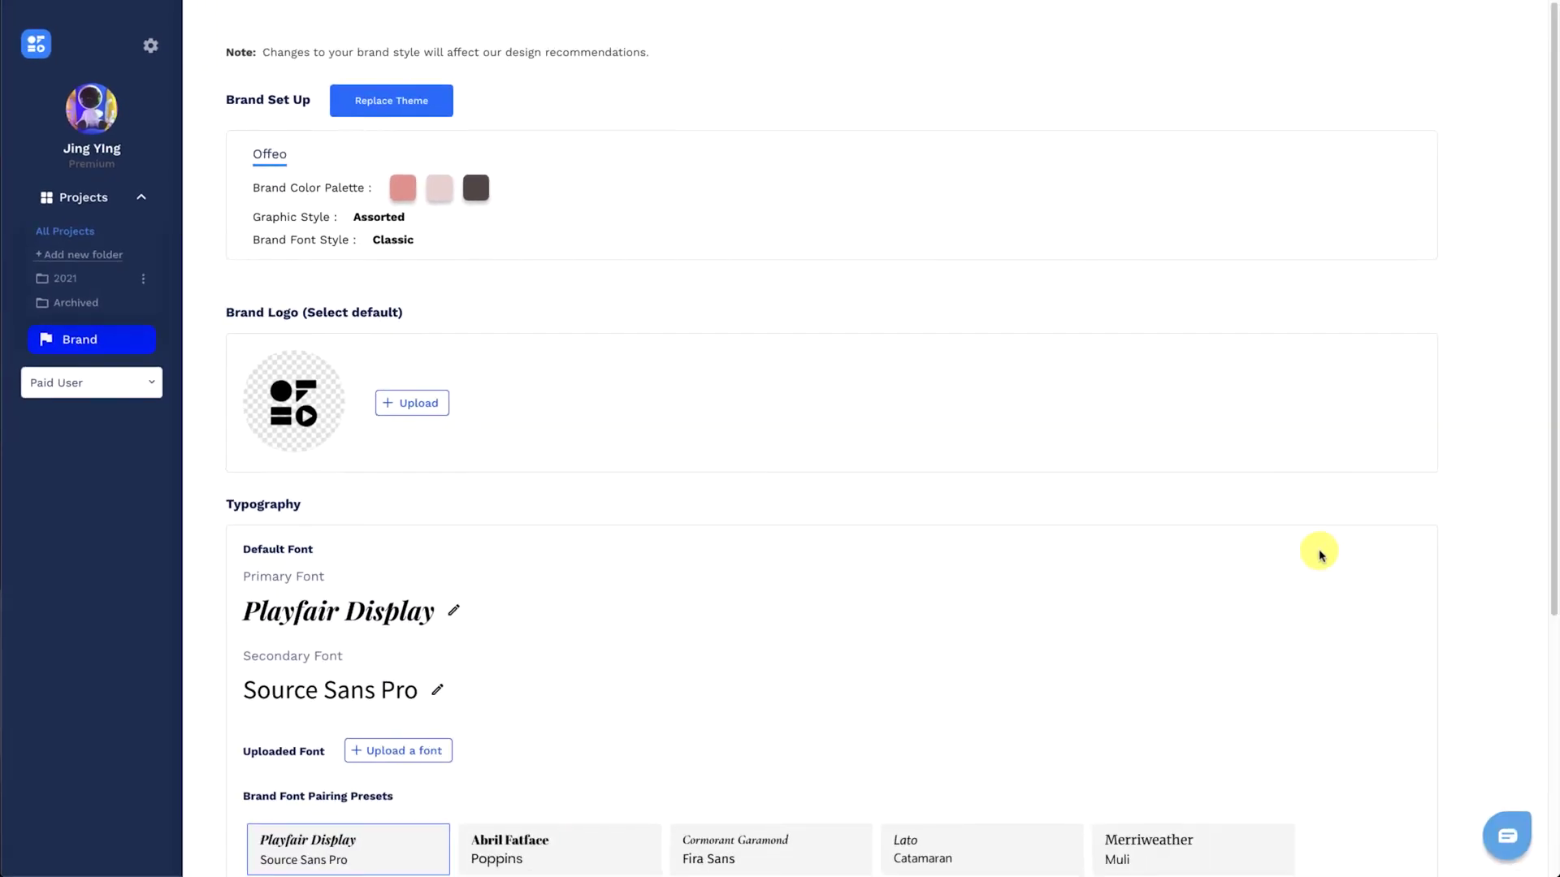
scroll(1320, 555, "down", 5)
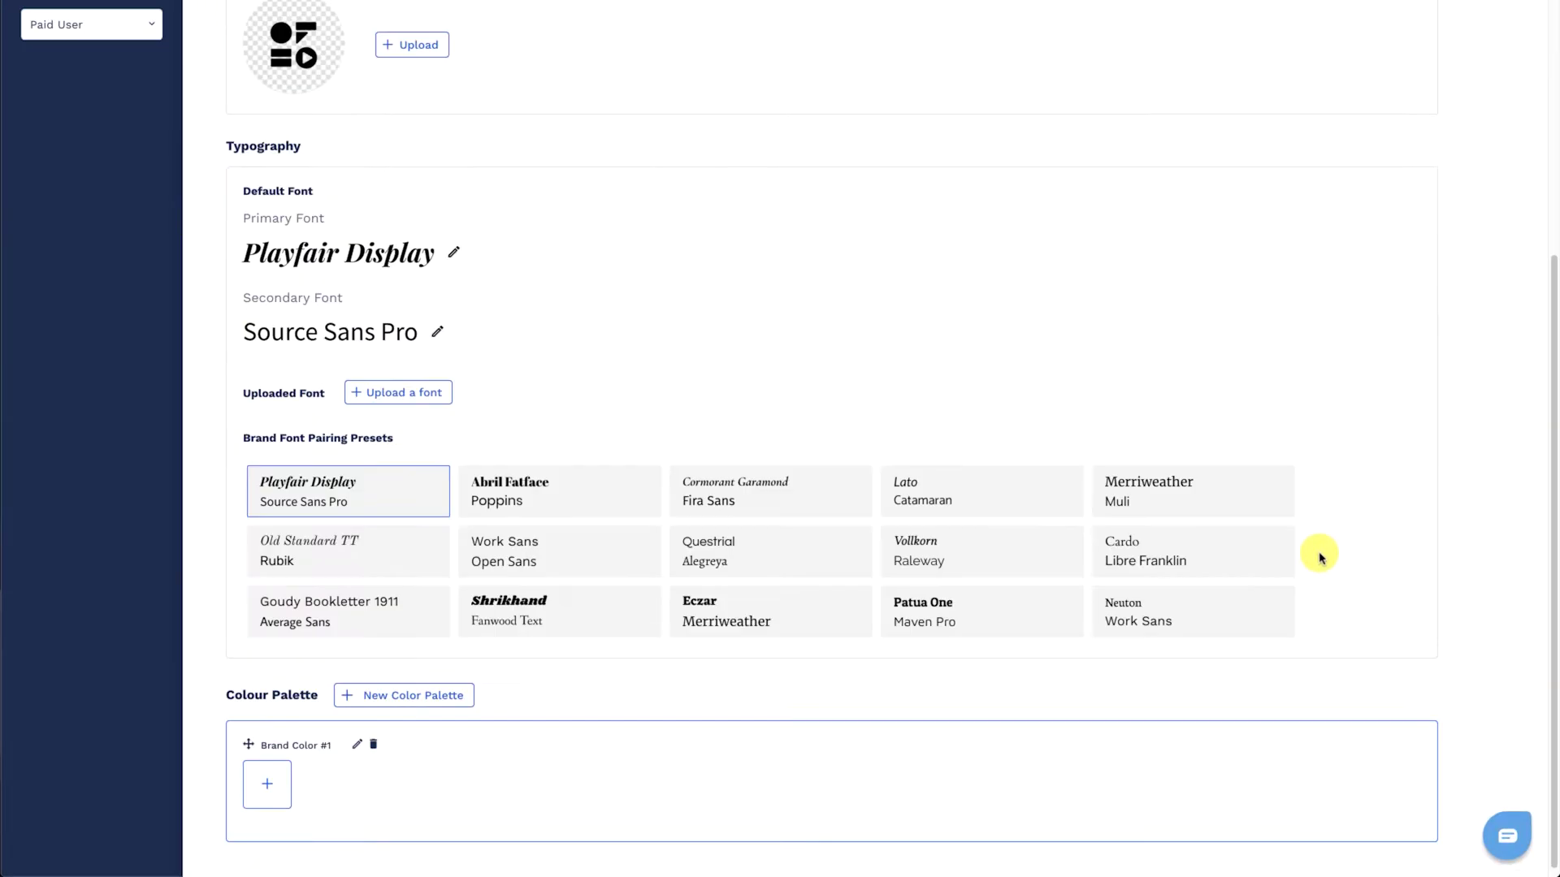
left_click(987, 616)
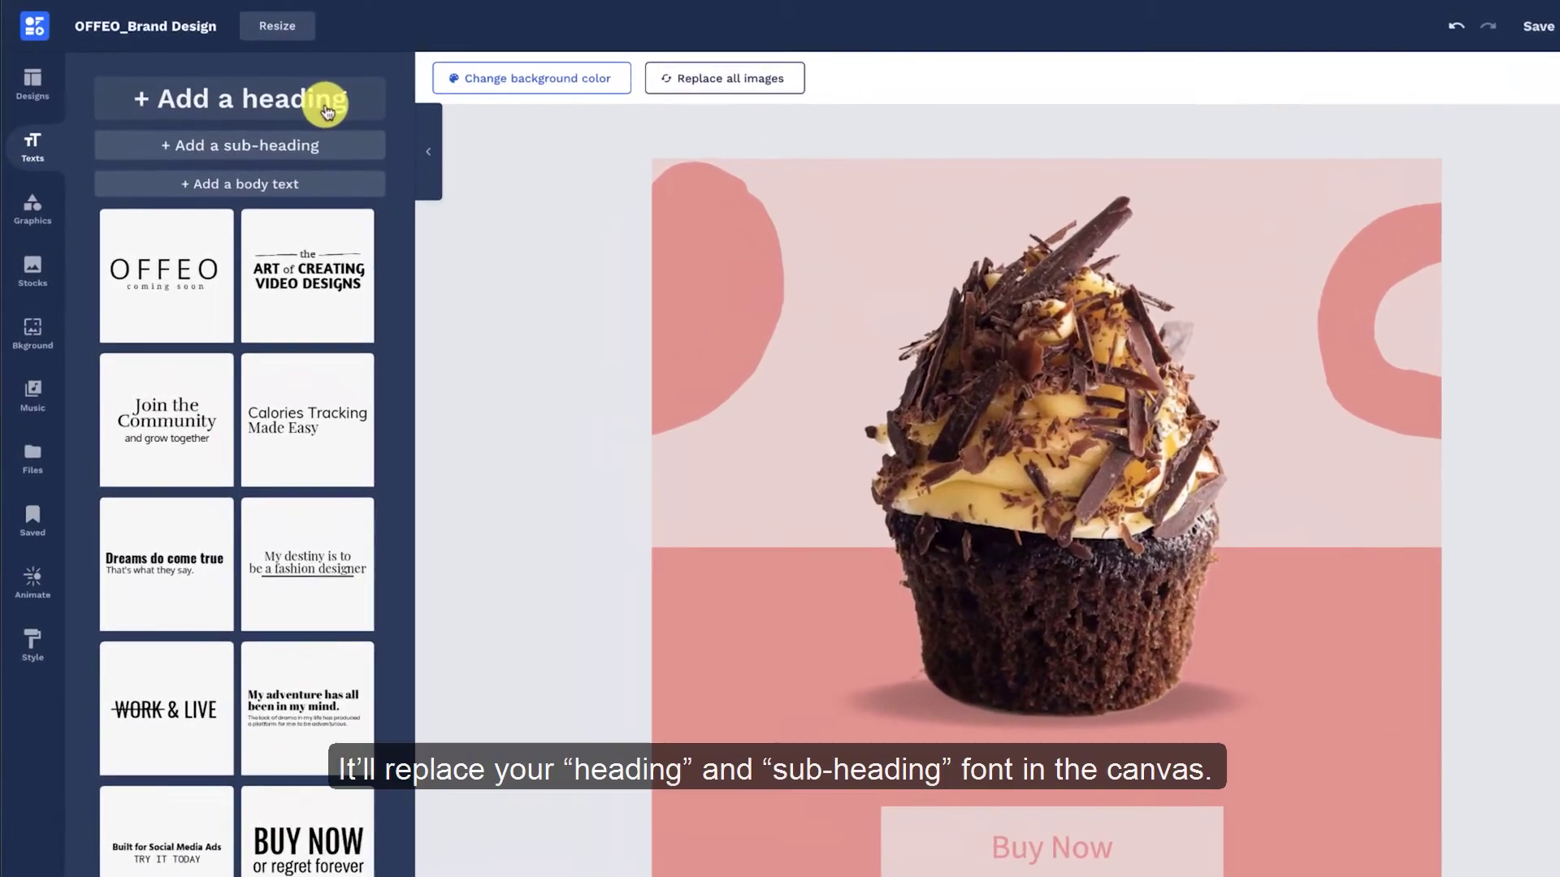
Step: Add a brand-font 'You Asked, We Delivered' heading at size 70, centred and nudged above Buy Now
left_click(326, 111)
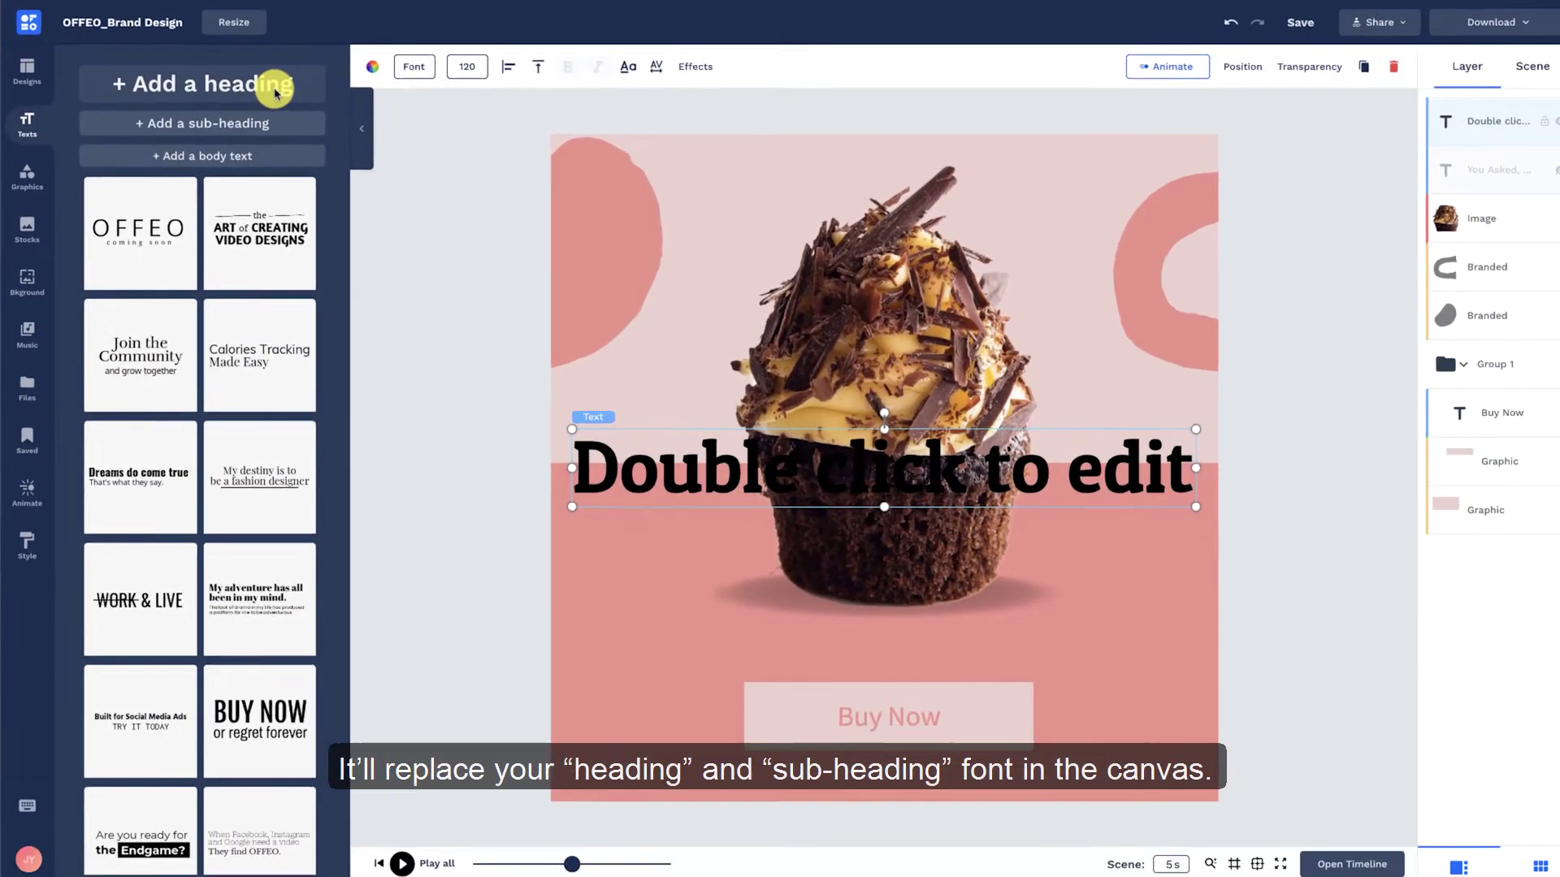
left_click_drag(720, 472, 715, 646)
double_click(712, 645)
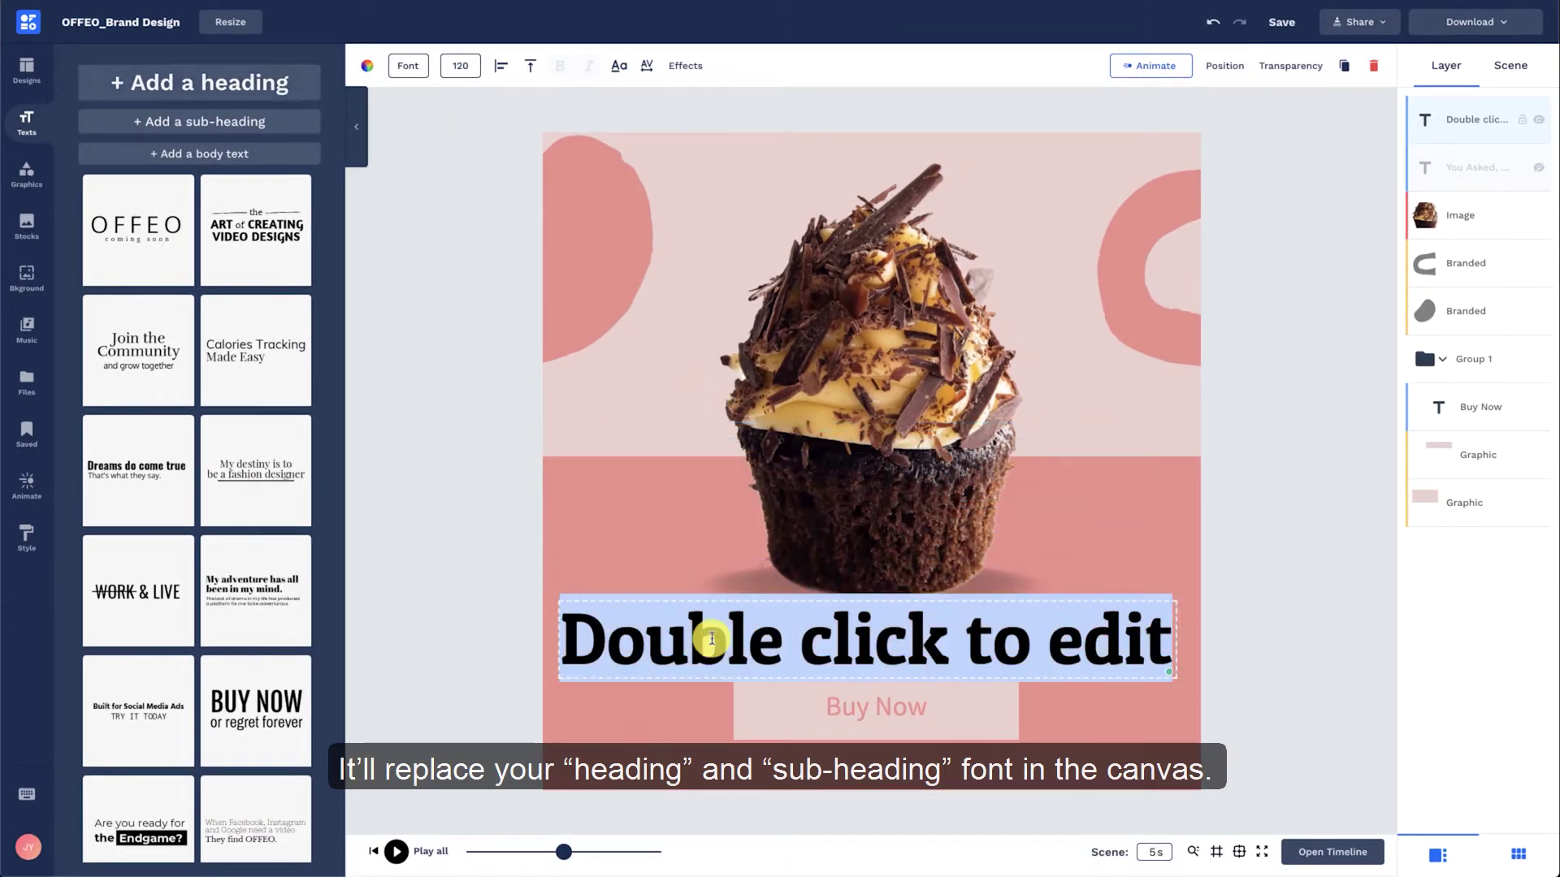
type("You Asked, We Delivered")
left_click(460, 65)
key("Return")
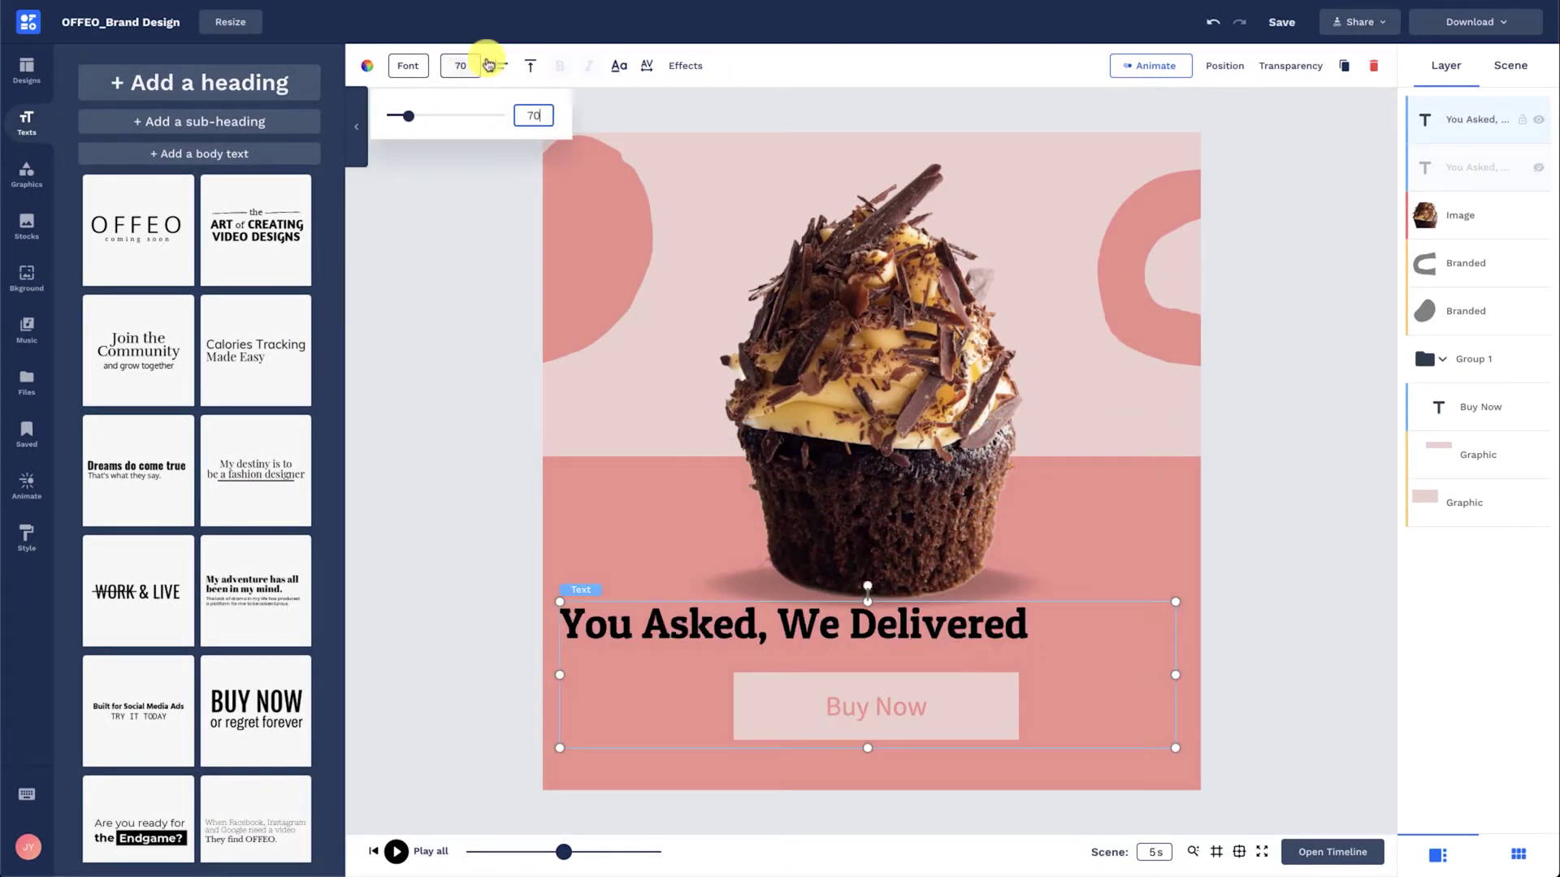
left_click(501, 65)
left_click_drag(850, 599, 837, 650)
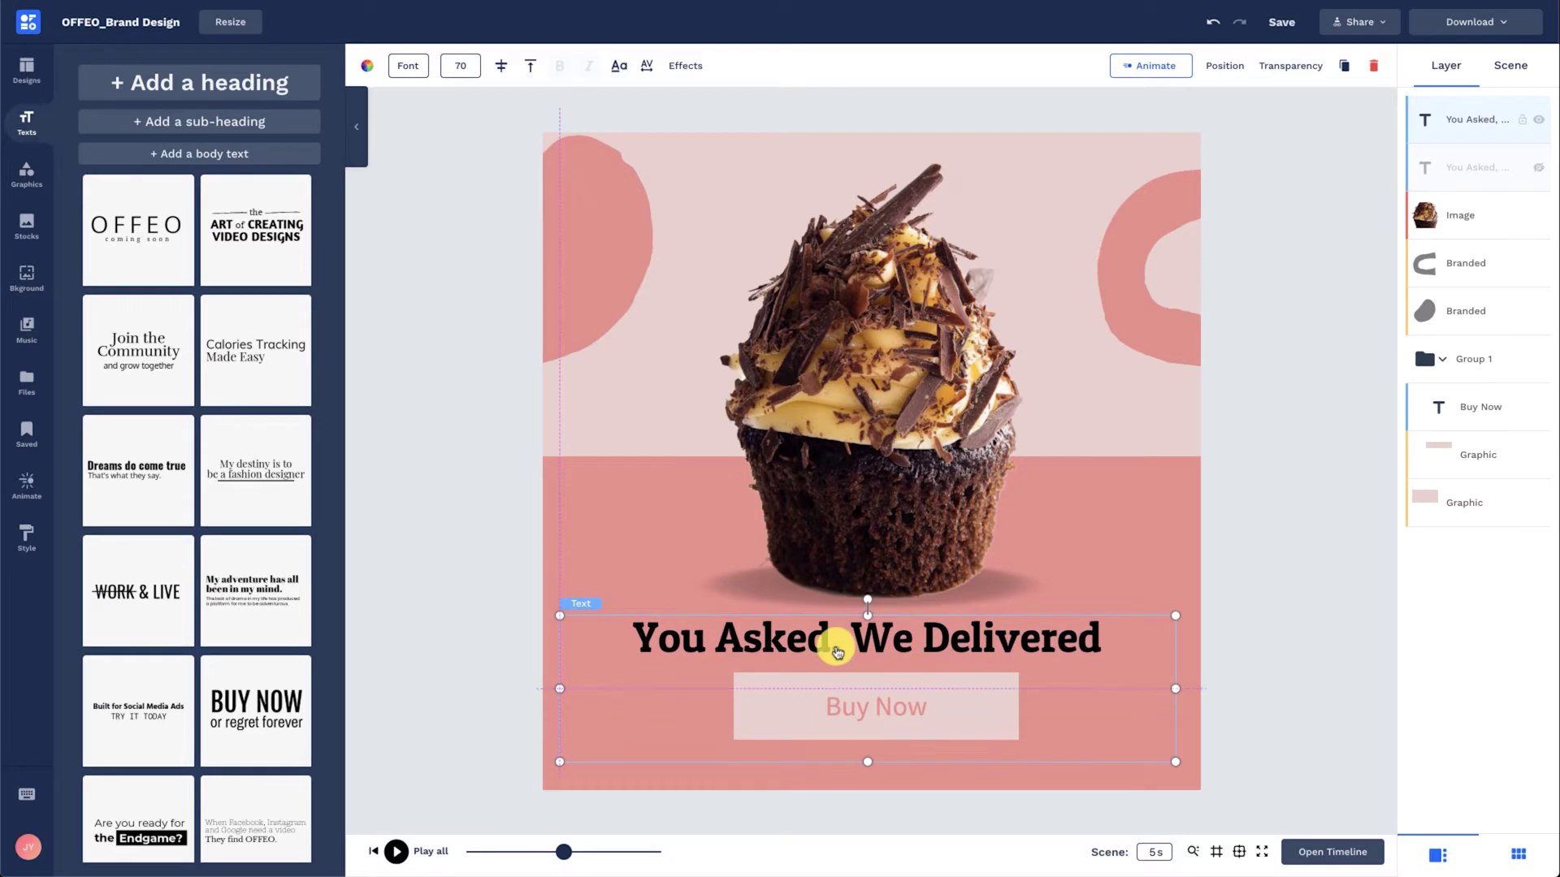
left_click(1259, 523)
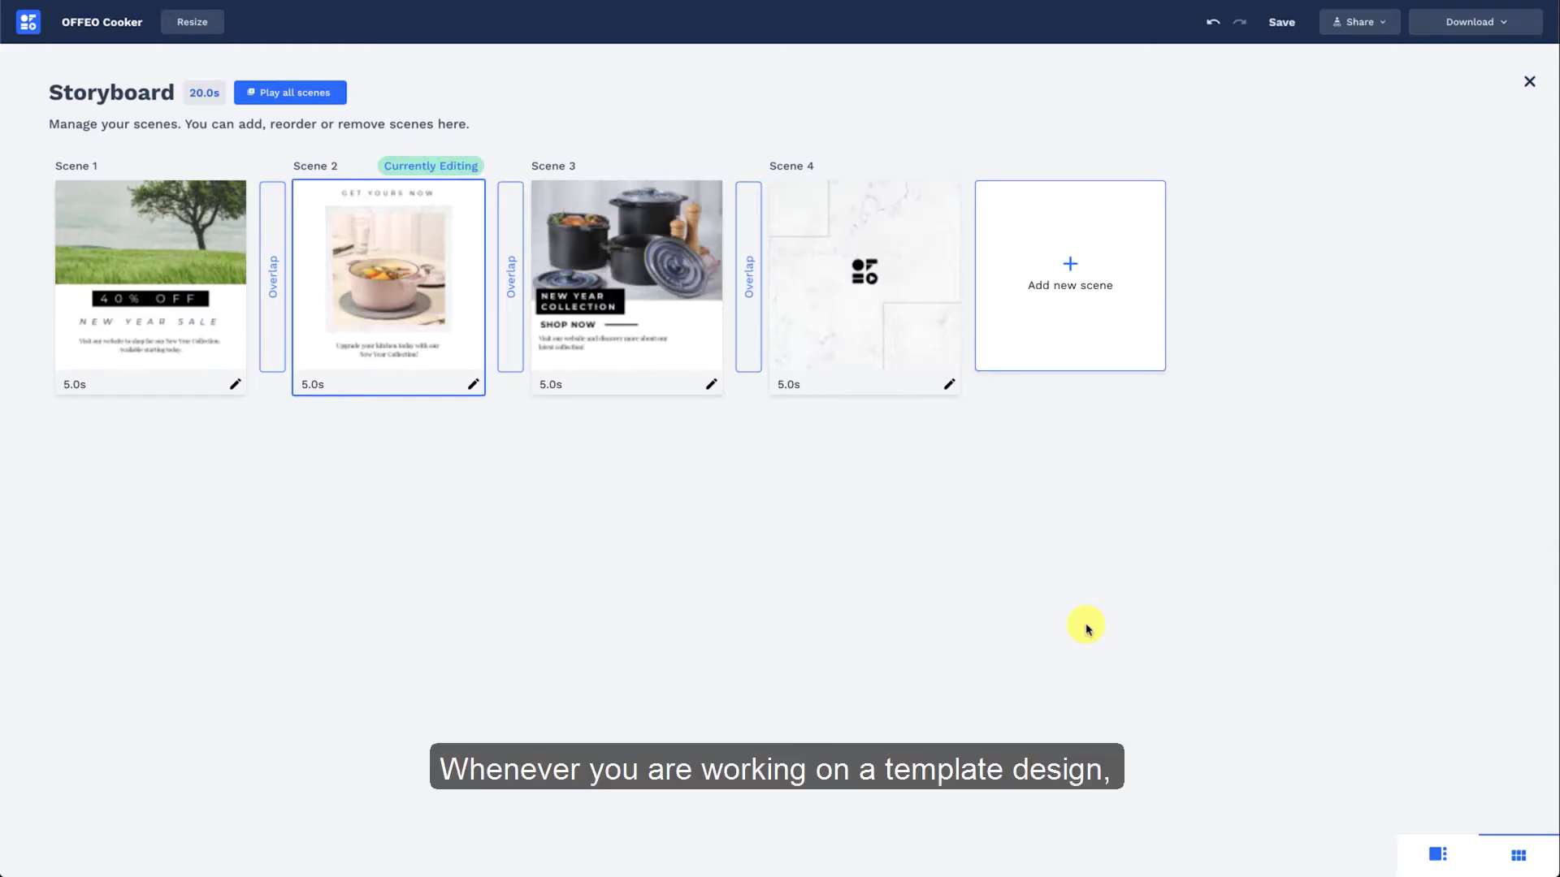
Step: Swap scene 1's tree photo for the orange pot photo and play the scene preview
left_click(229, 337)
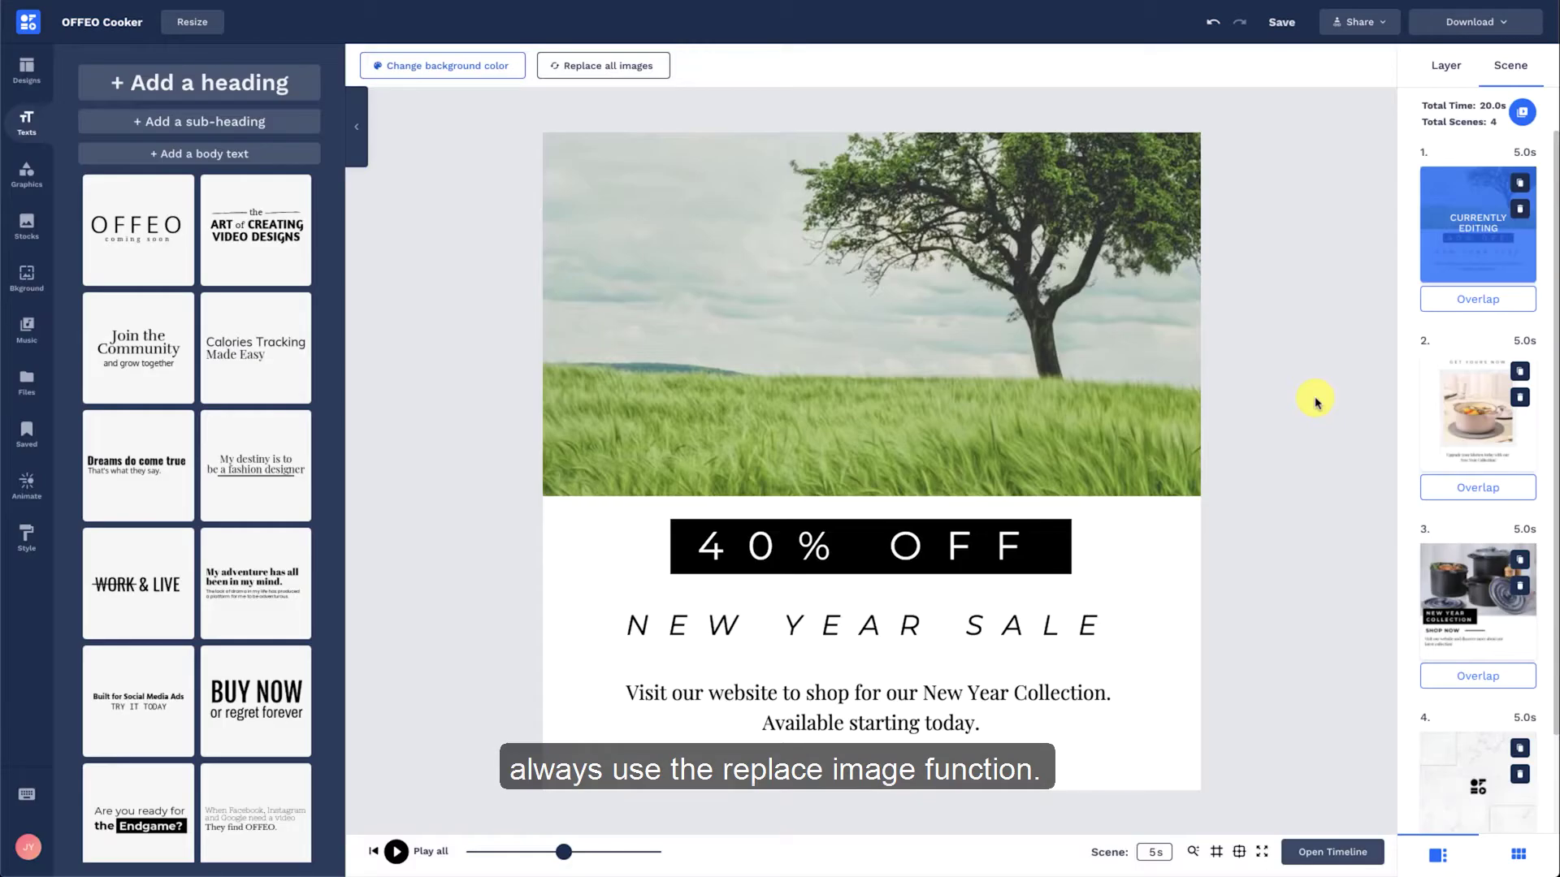
left_click(937, 351)
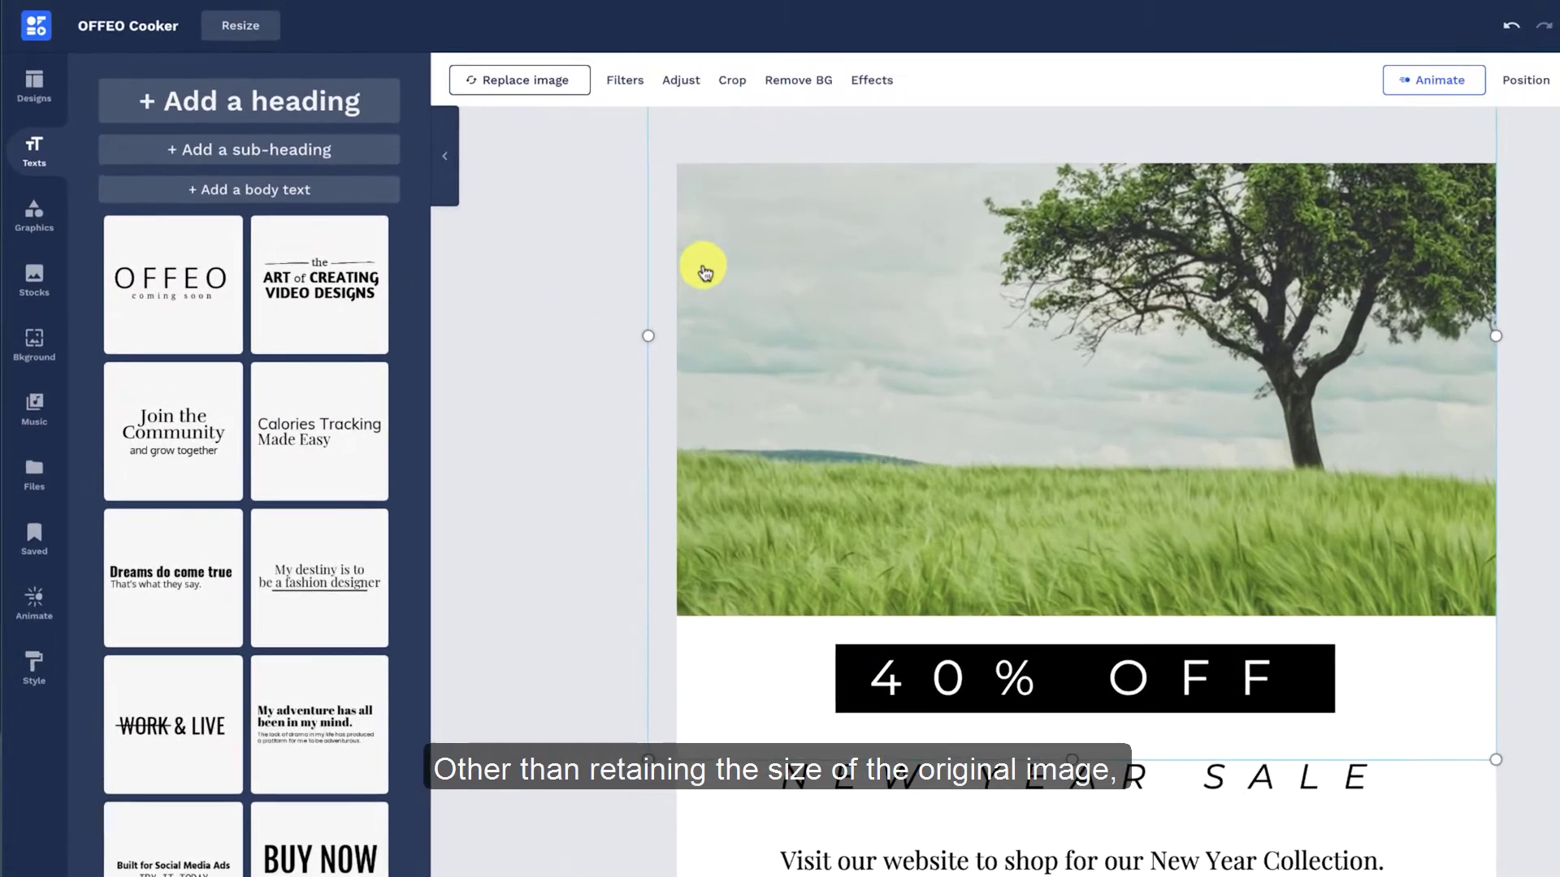
left_click(592, 97)
left_click(216, 394)
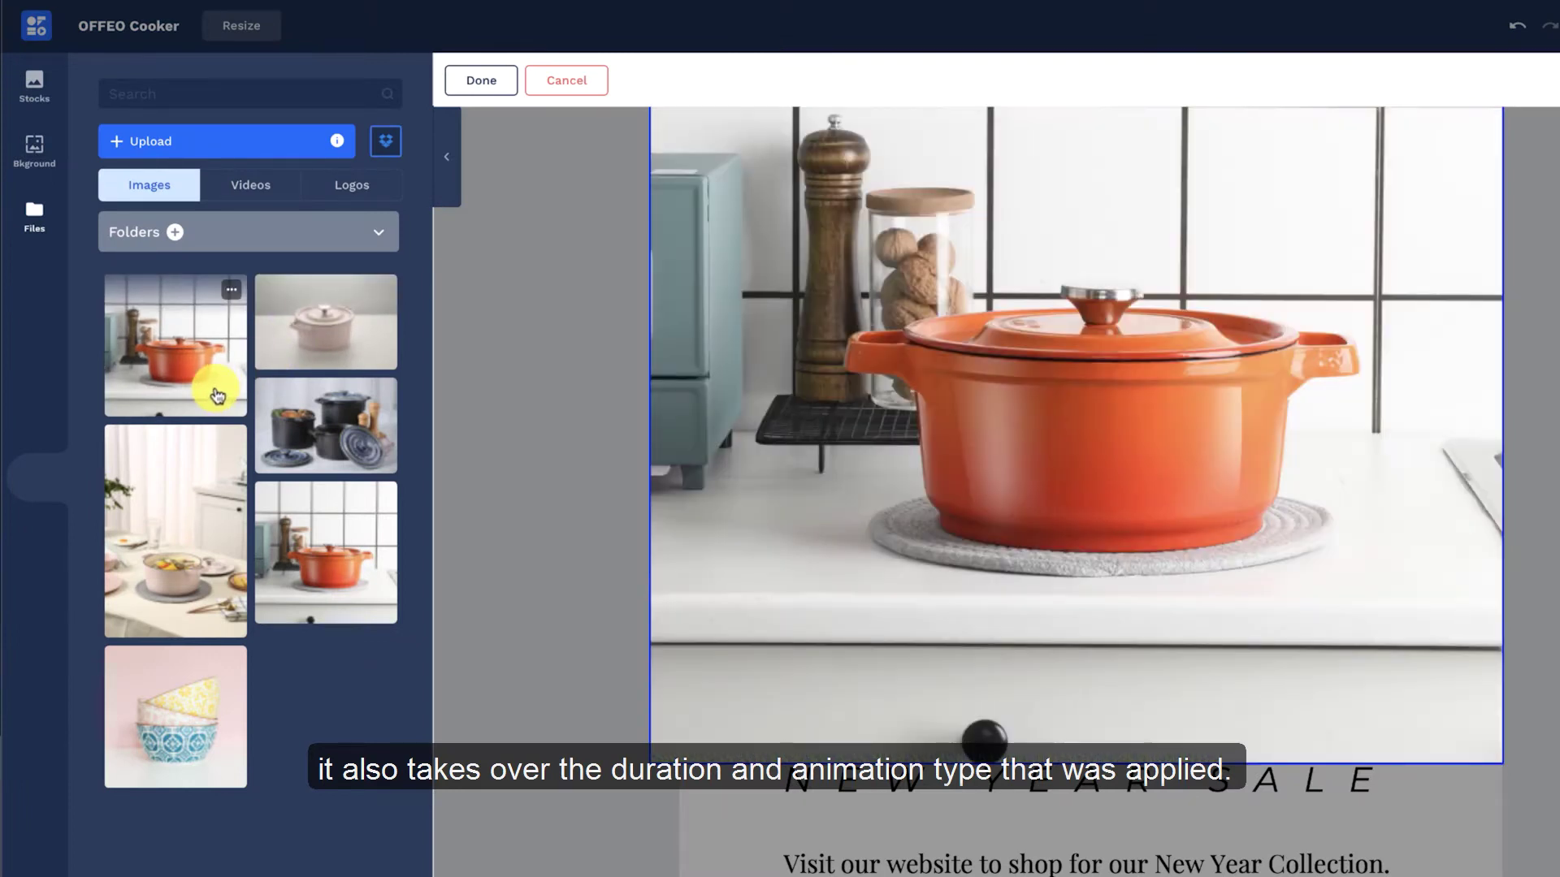
left_click(507, 97)
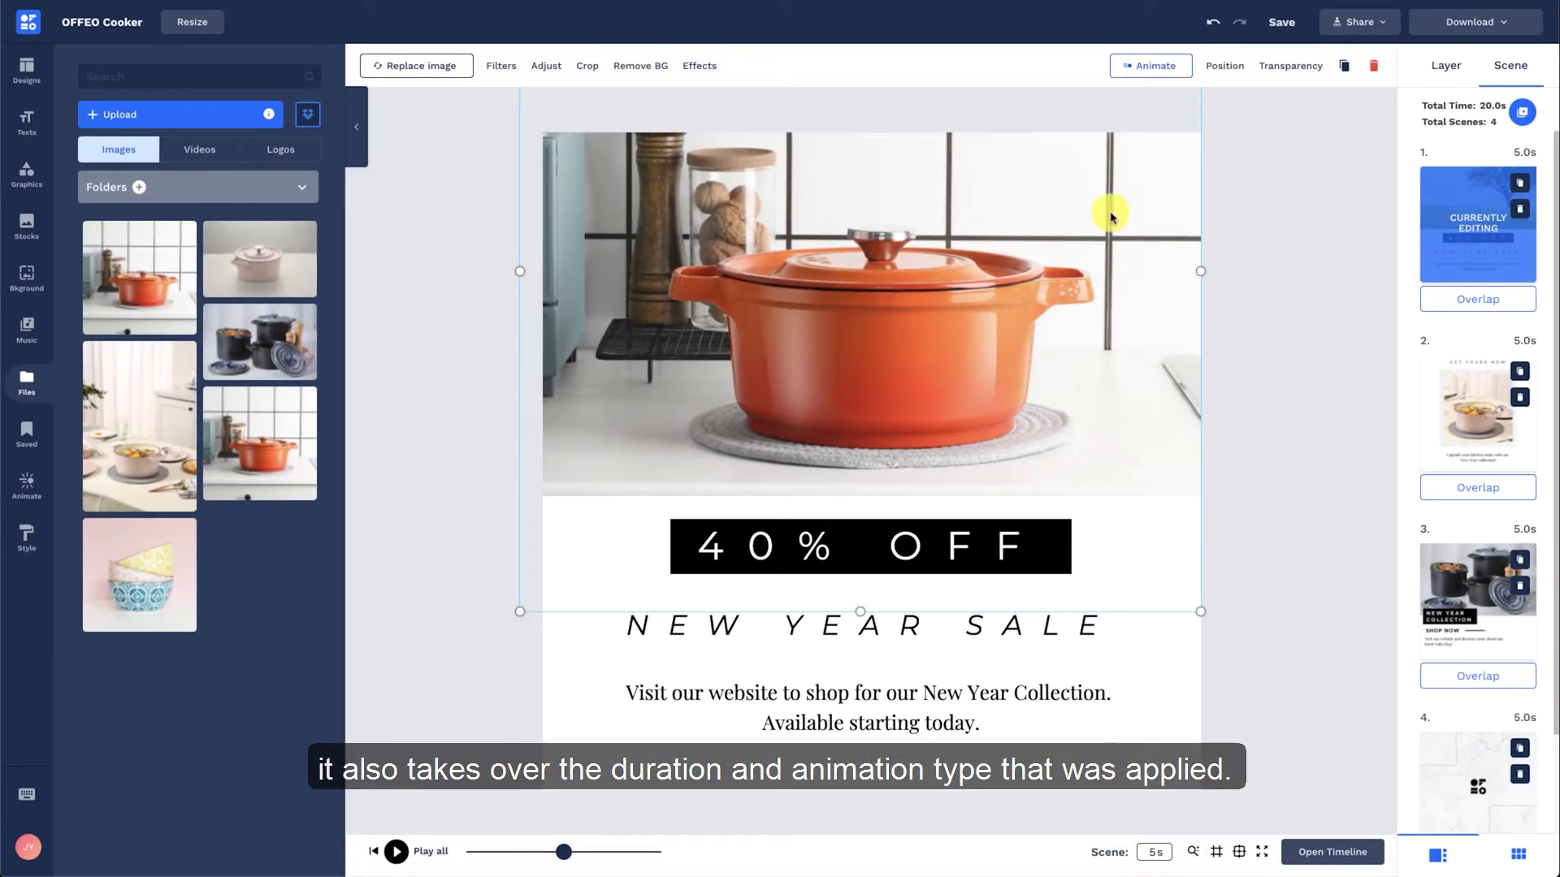
left_click(1316, 272)
key("space")
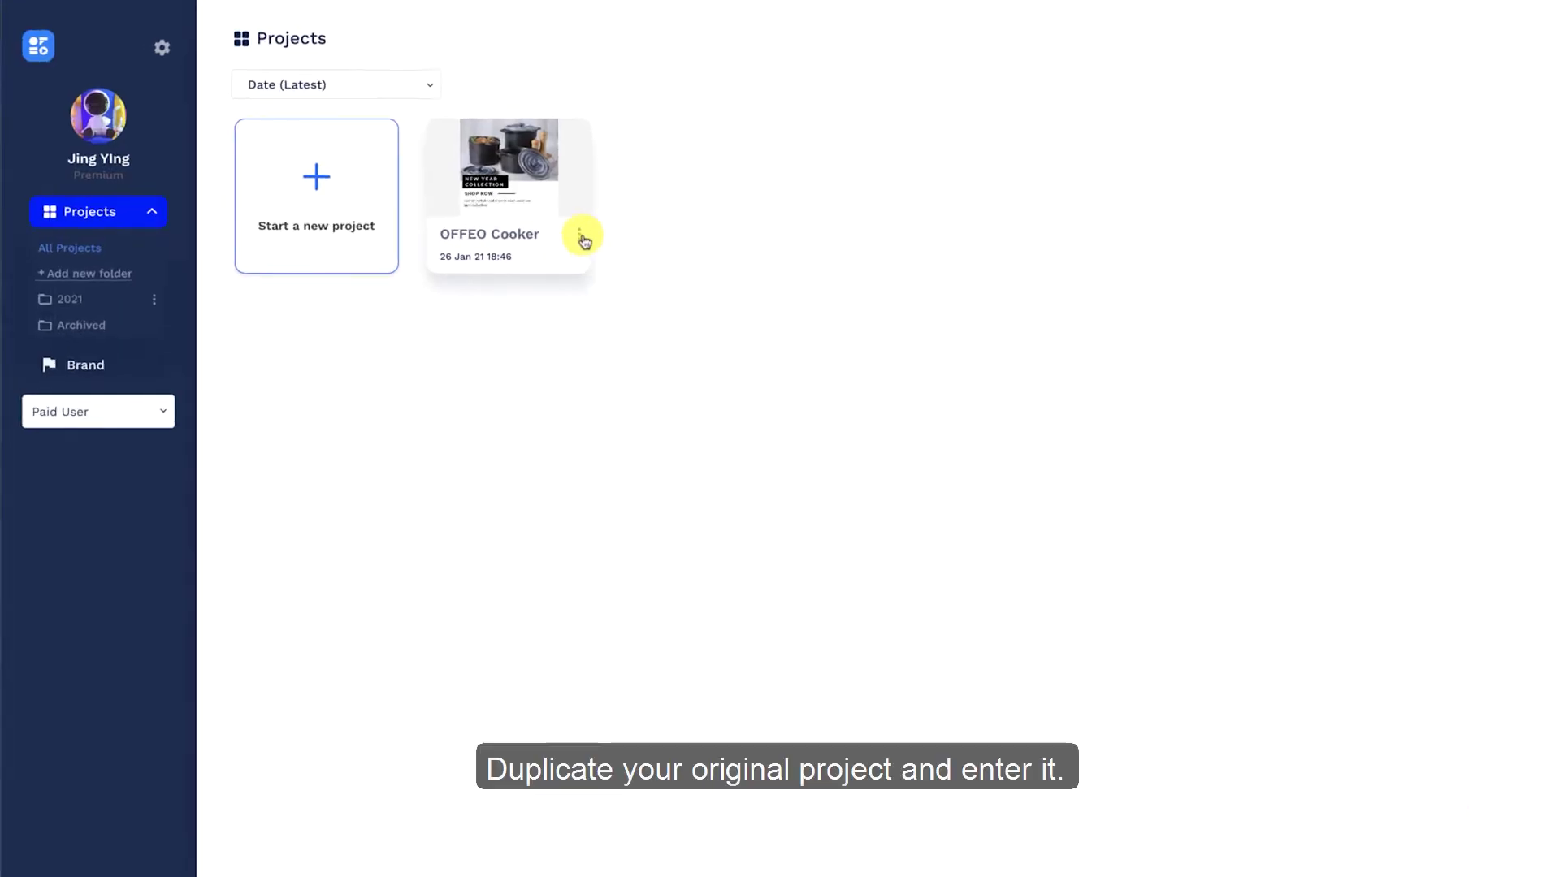
Step: Make a copy of OFFEO Cooker and resize all the copy's scenes to Vertical
left_click(535, 218)
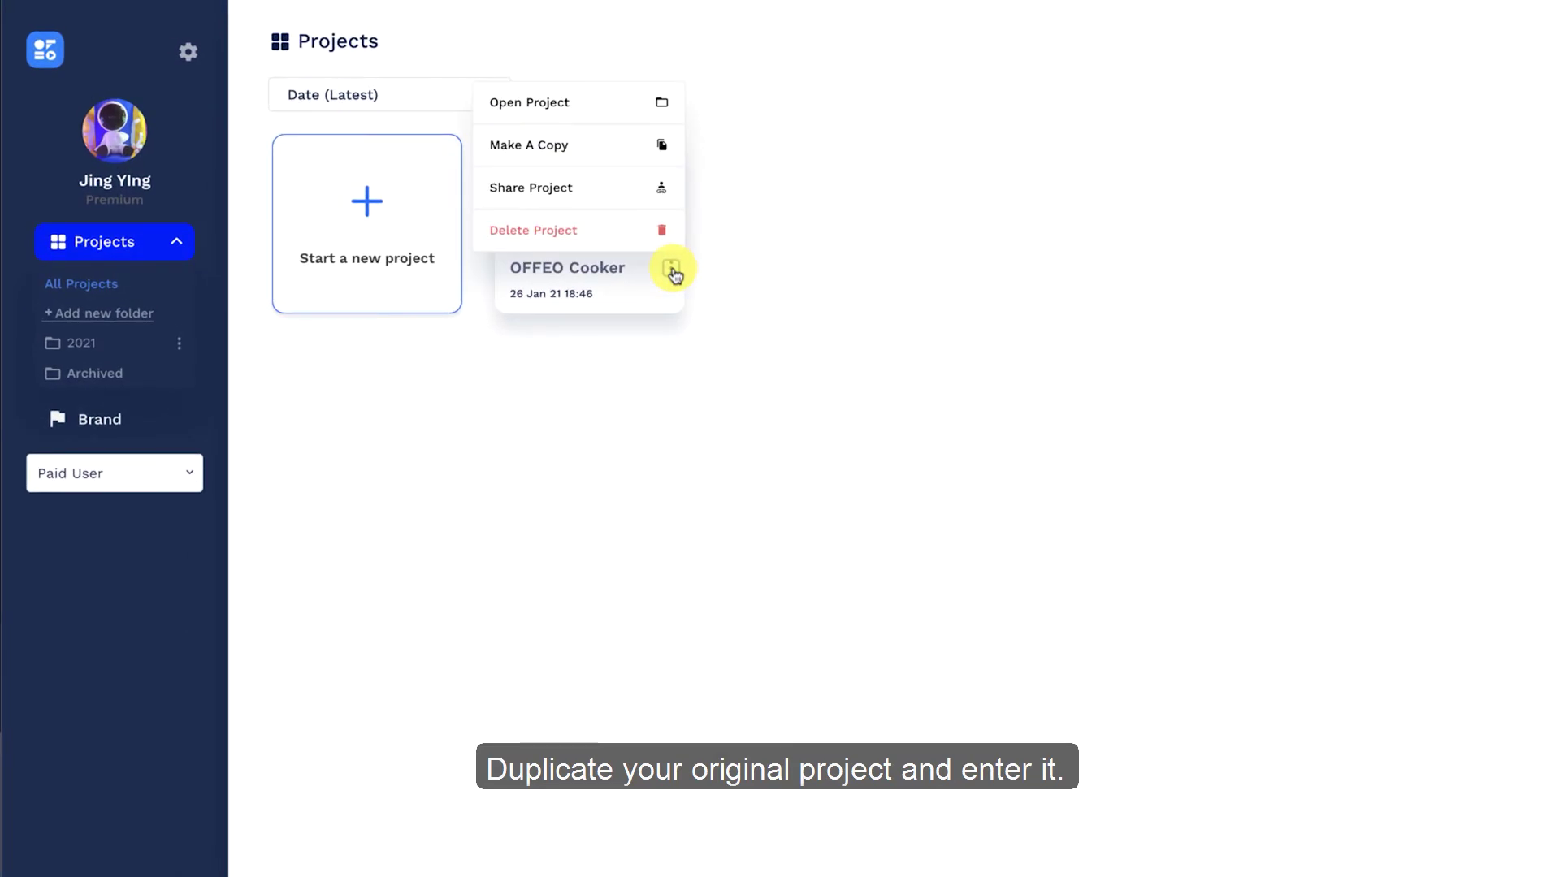
left_click(615, 157)
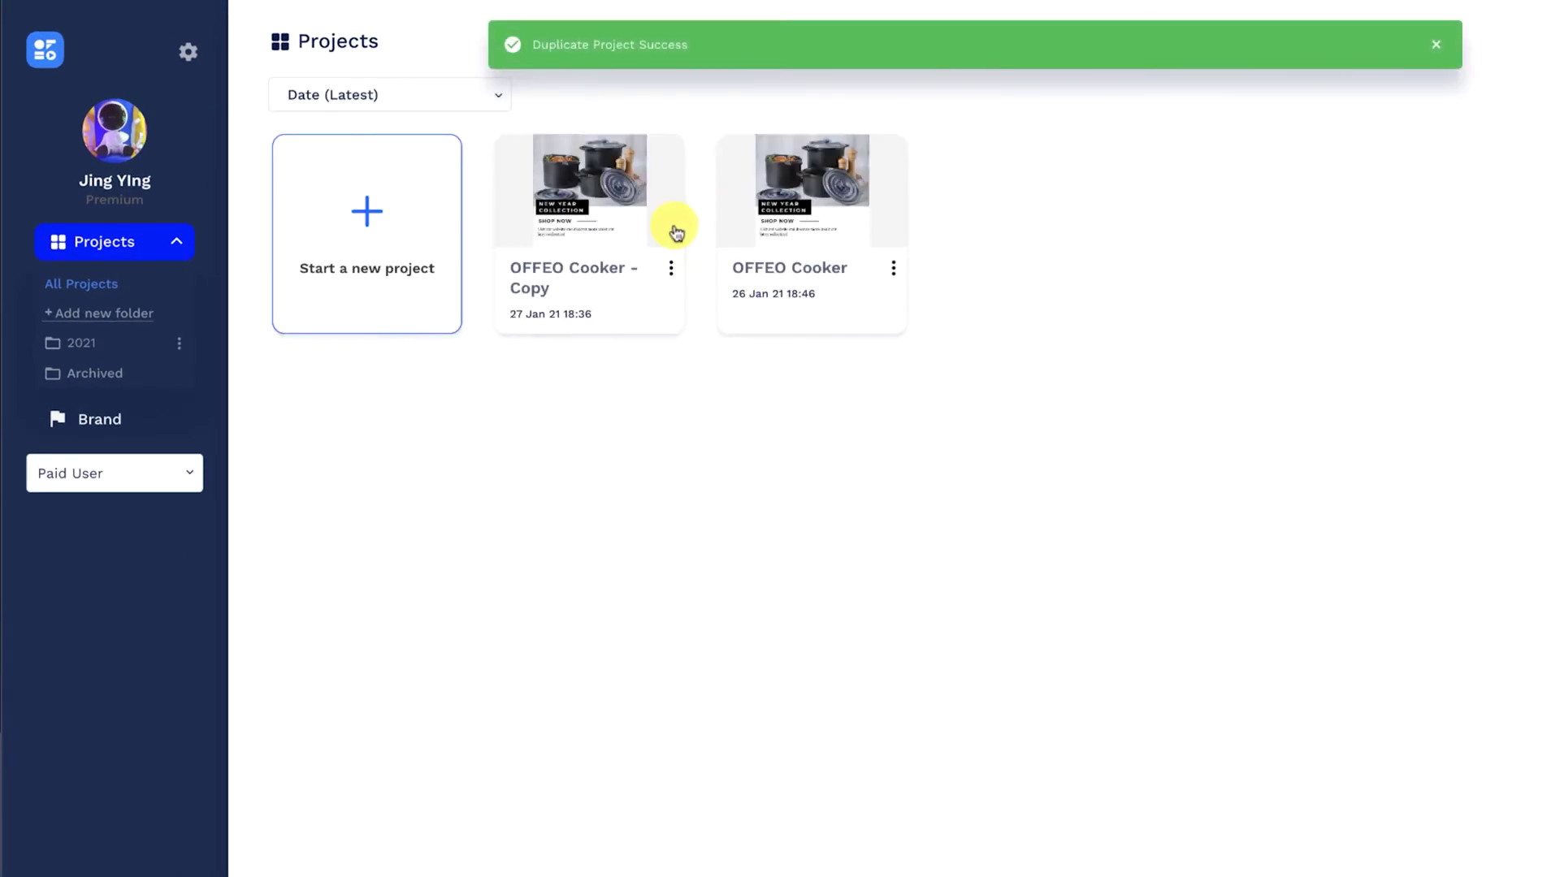
left_click(671, 229)
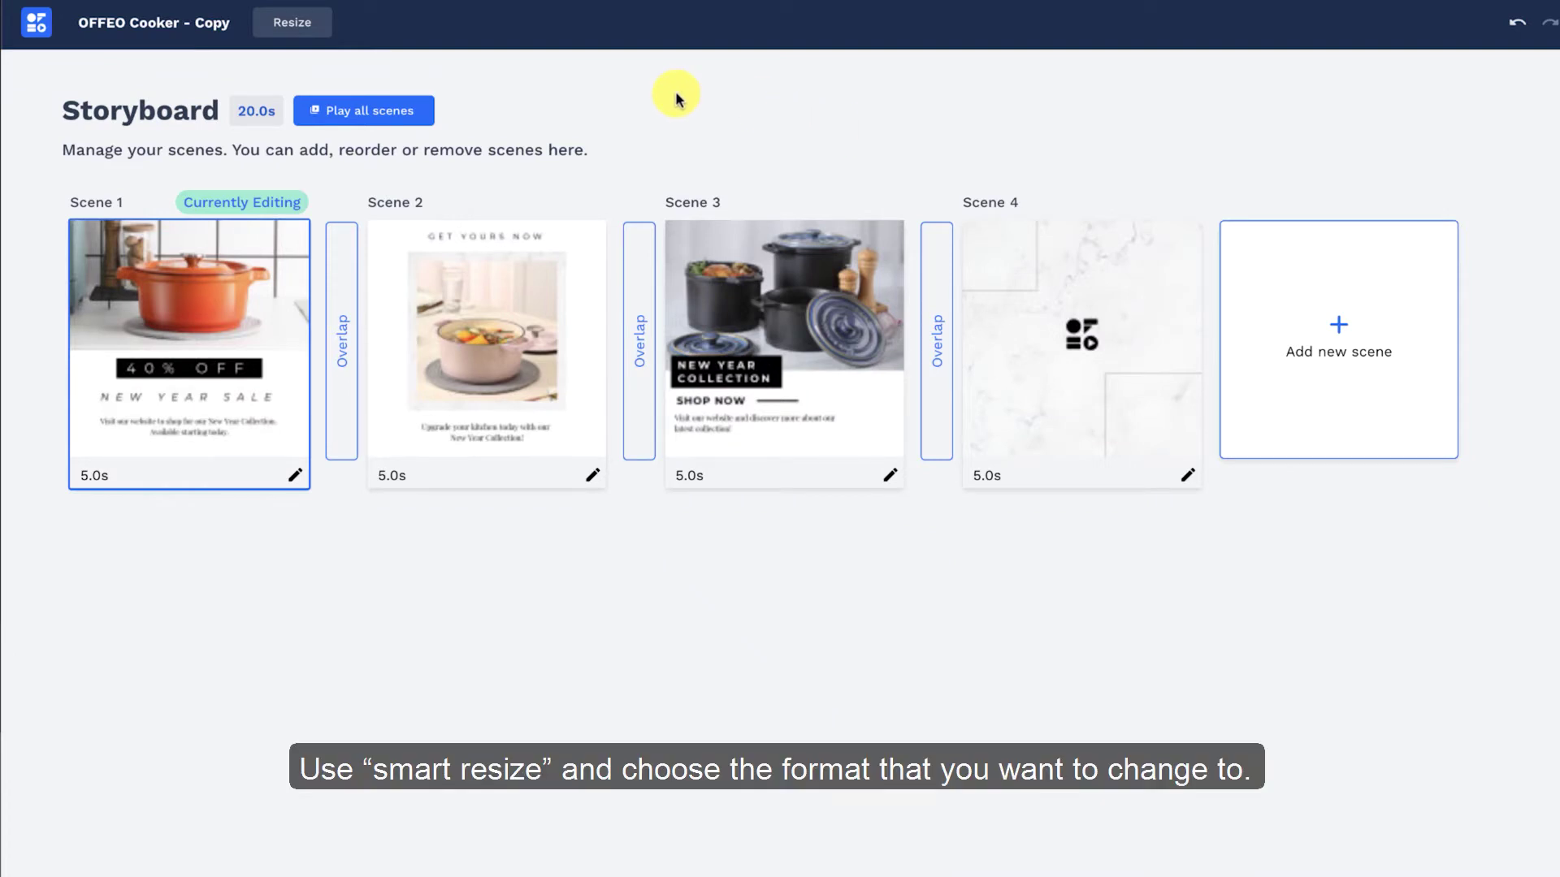
left_click(315, 29)
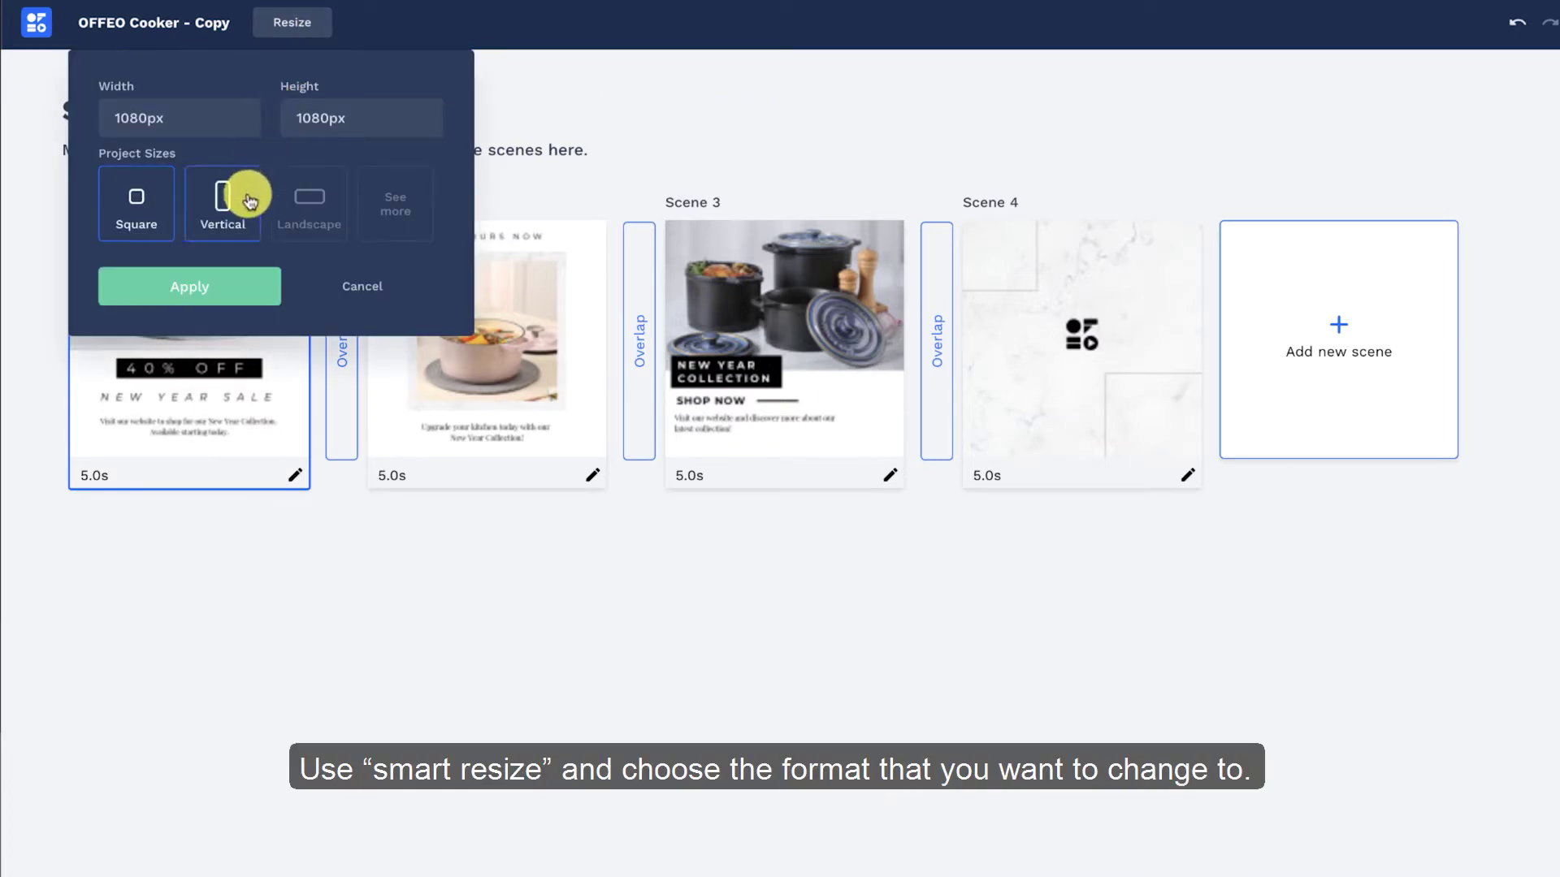
left_click(259, 292)
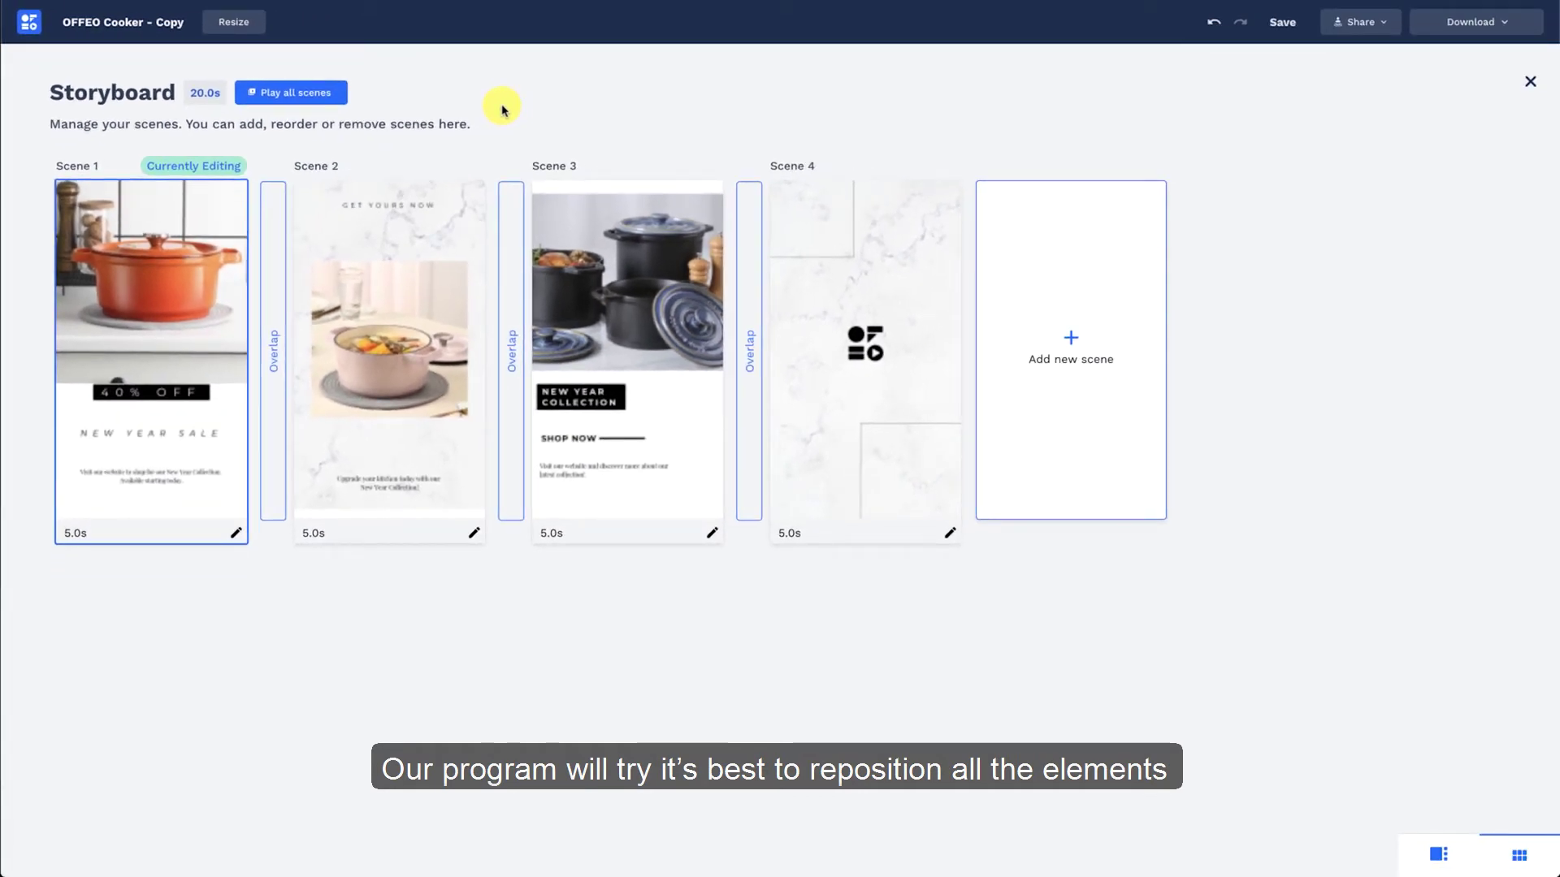
Step: In scene 1, enlarge the cooker photo, lower the 40% OFF label, and resize the NEW YEAR SALE and description text
left_click(203, 329)
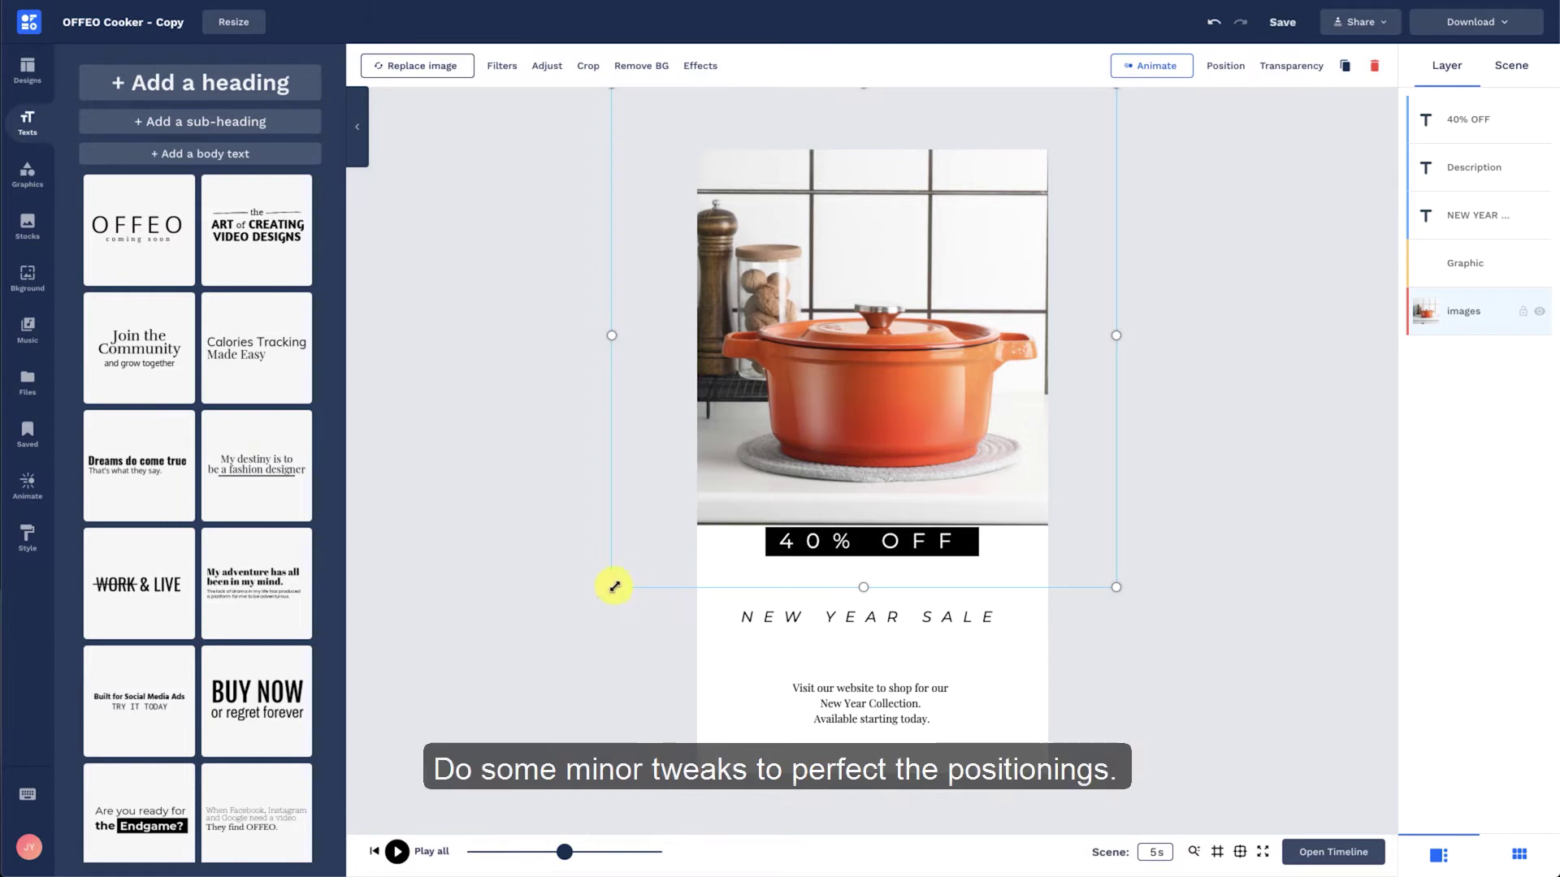
left_click_drag(614, 586, 601, 605)
left_click_drag(932, 519, 933, 537)
left_click(871, 616)
left_click(460, 66)
left_click(542, 118)
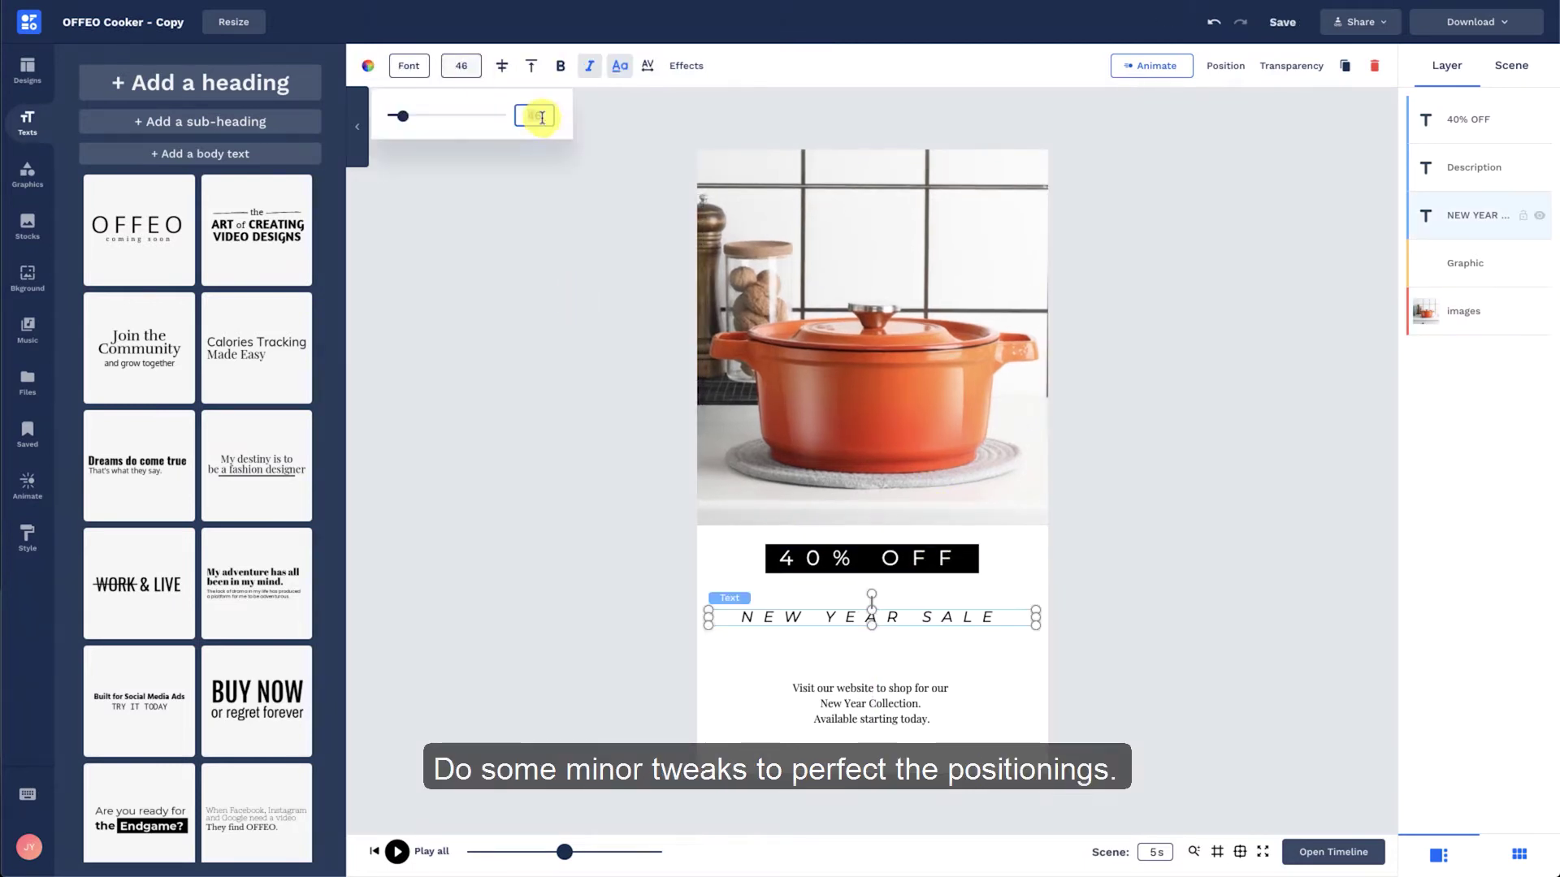
left_click(871, 703)
left_click(460, 66)
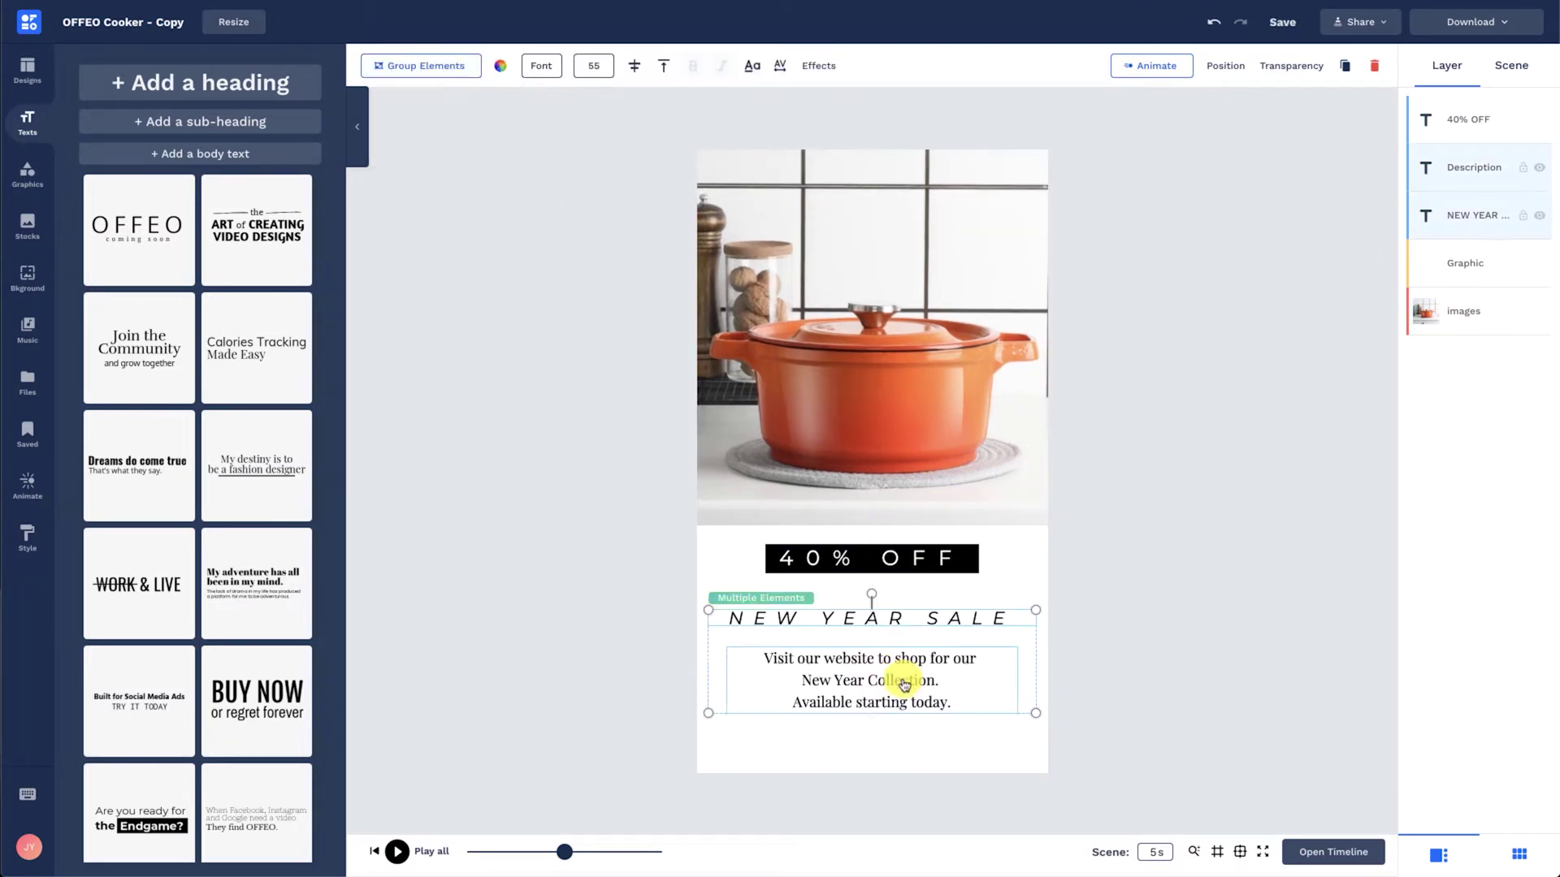
left_click(1192, 593)
Step: Fit scene 2's background image to the scene height
left_click(1530, 70)
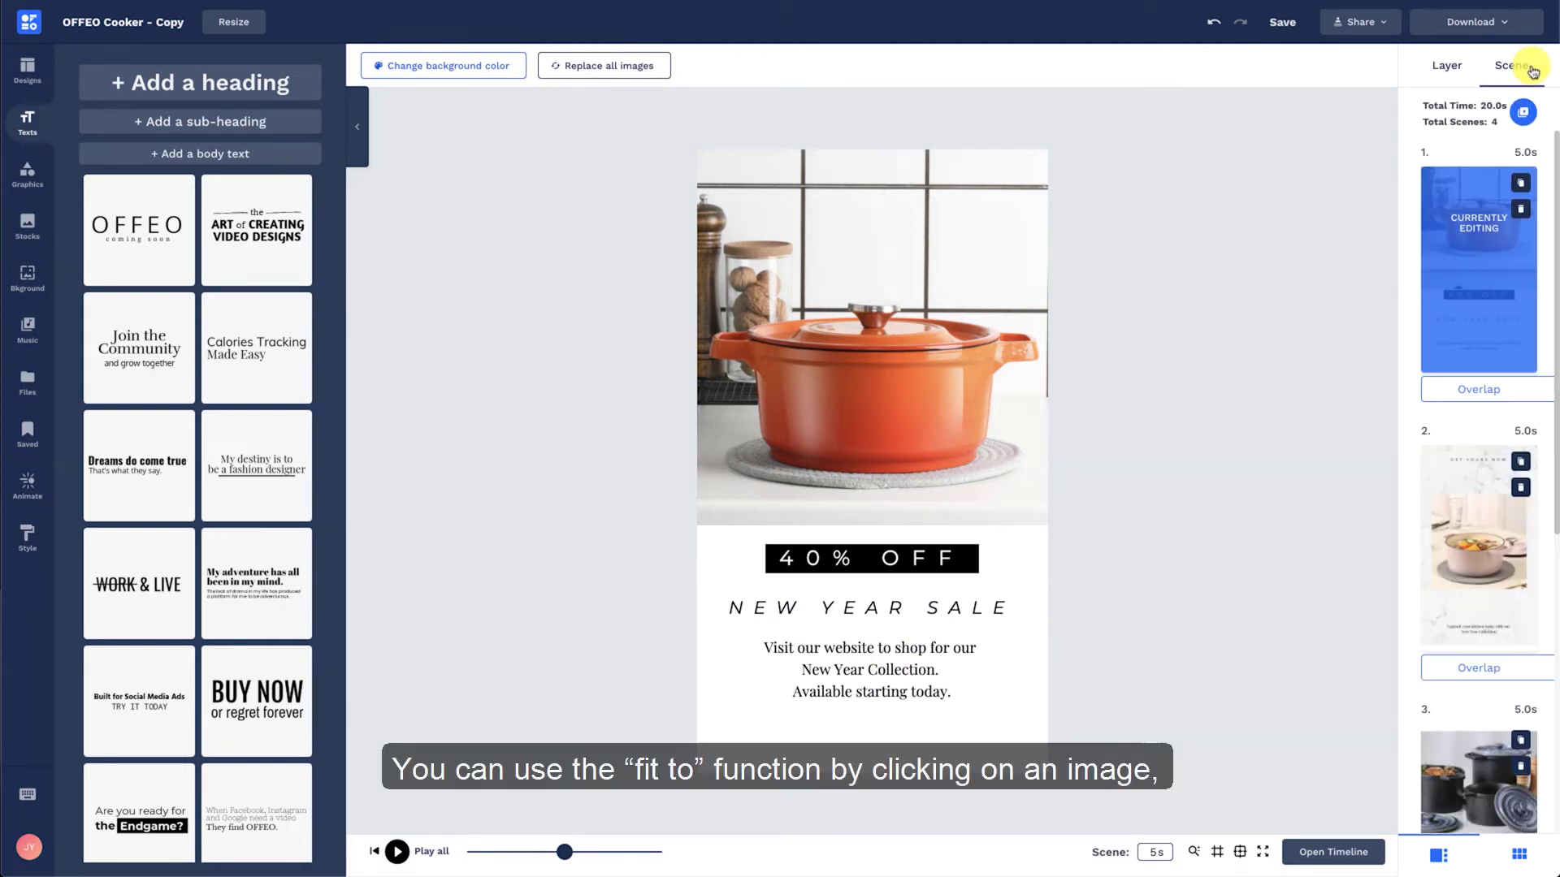
left_click(1466, 455)
left_click(1447, 65)
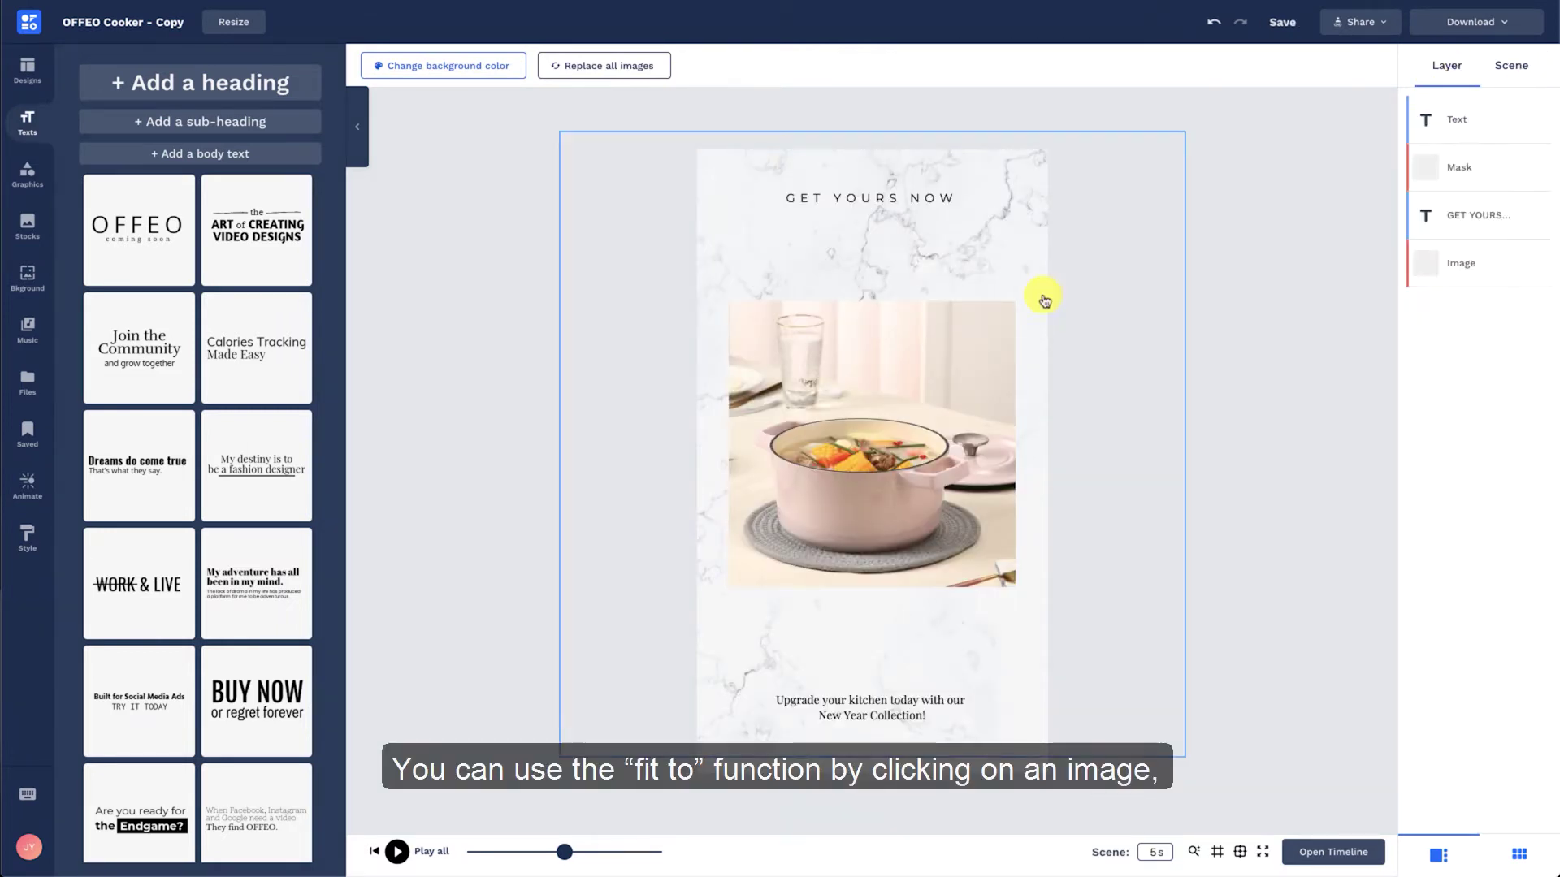
left_click(1019, 257)
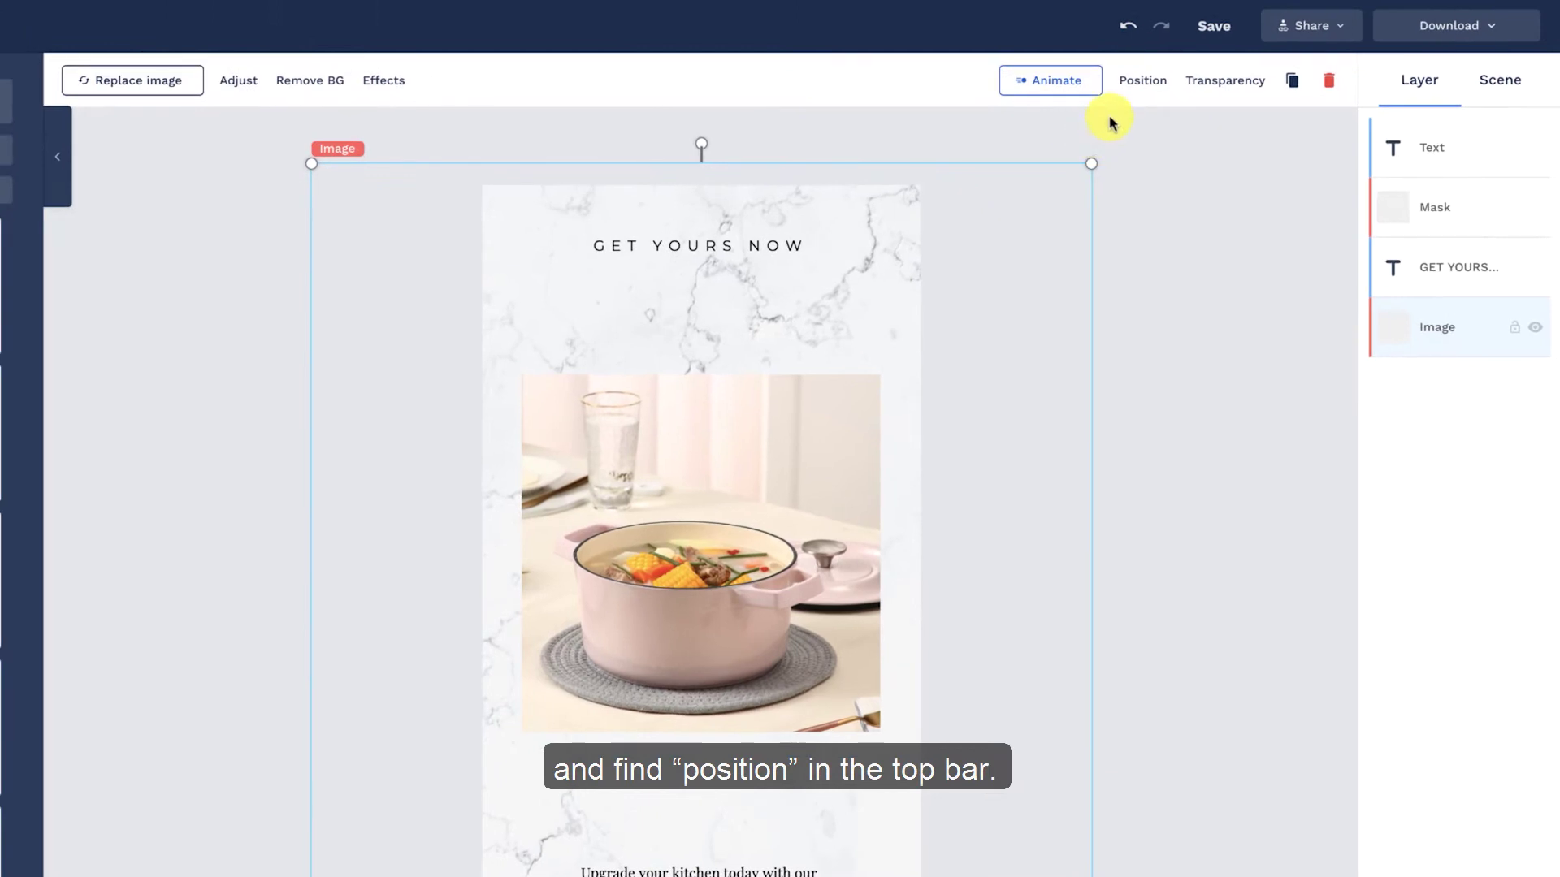
left_click(1143, 82)
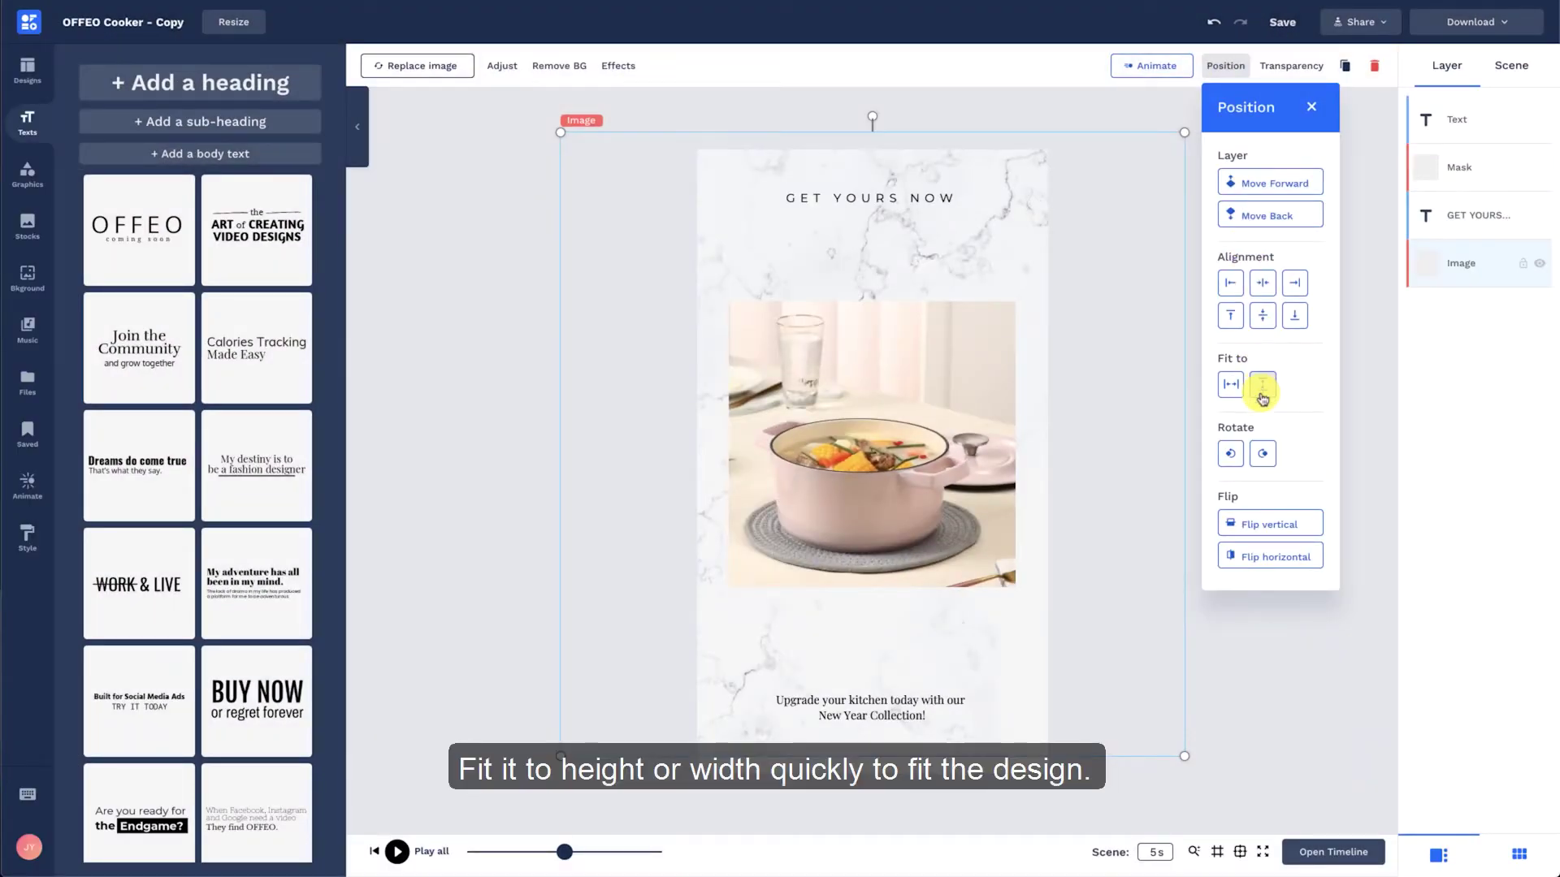
left_click(1262, 396)
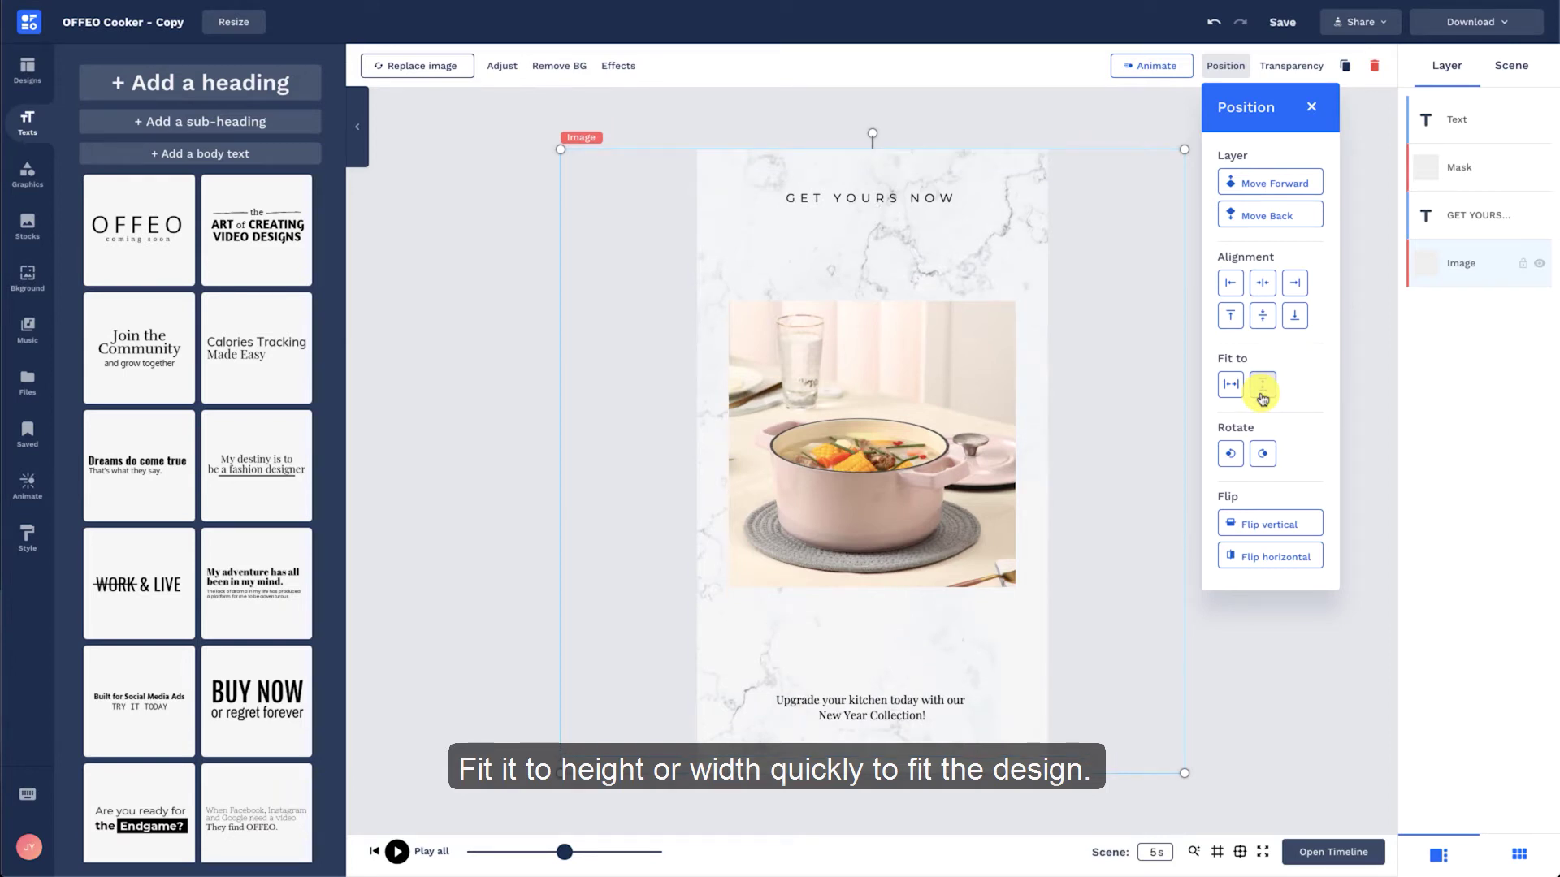
Step: Enlarge scene 2's GET YOURS NOW heading and set the body text size to 45
left_click(902, 198)
left_click(461, 65)
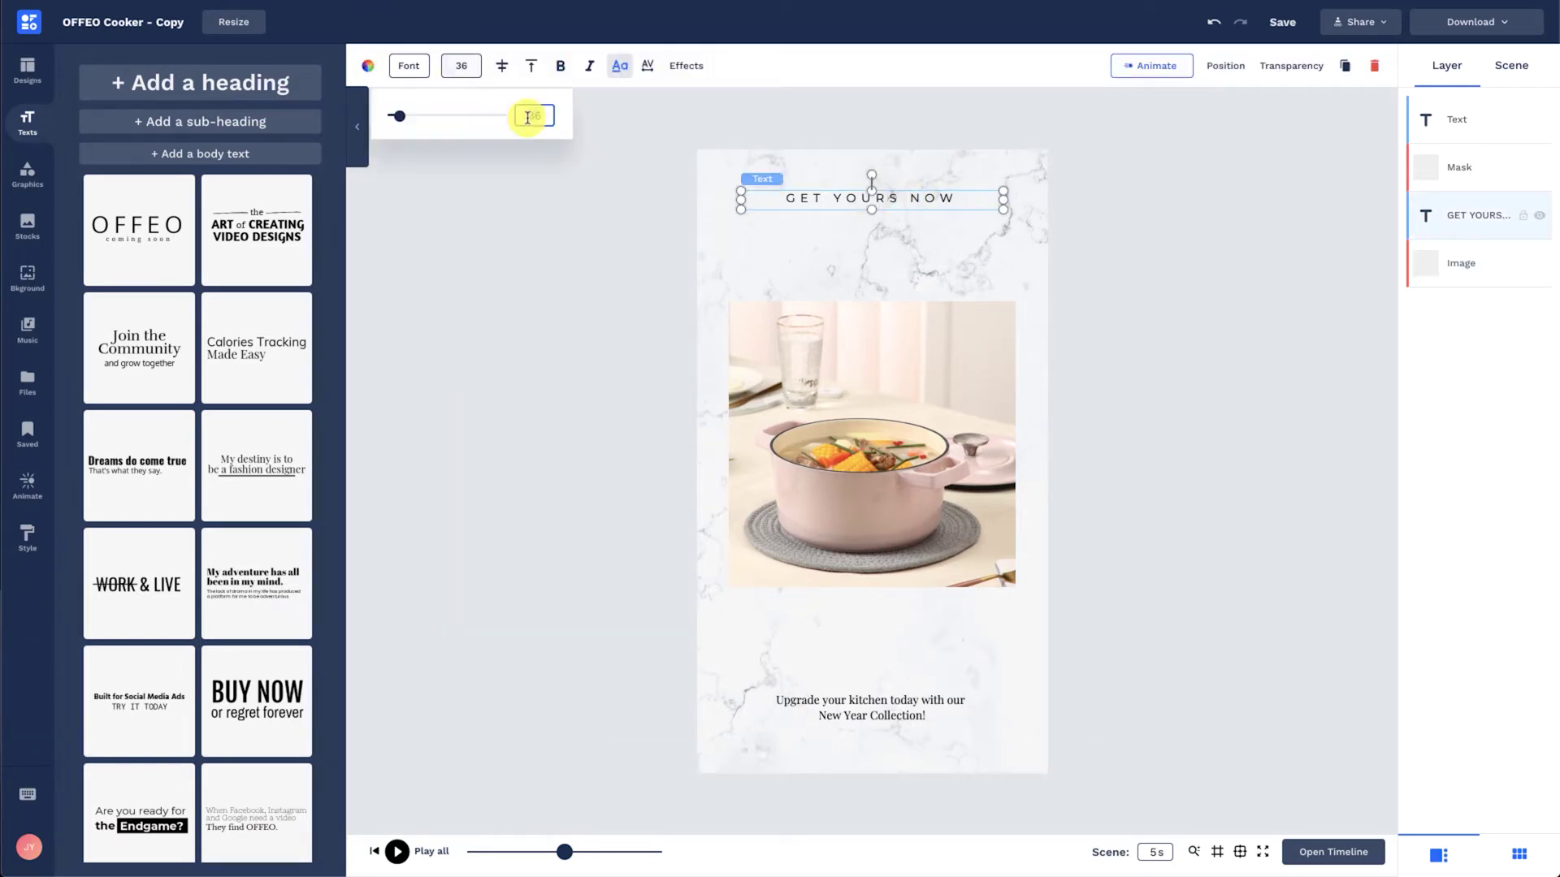
left_click(870, 705)
left_click(461, 65)
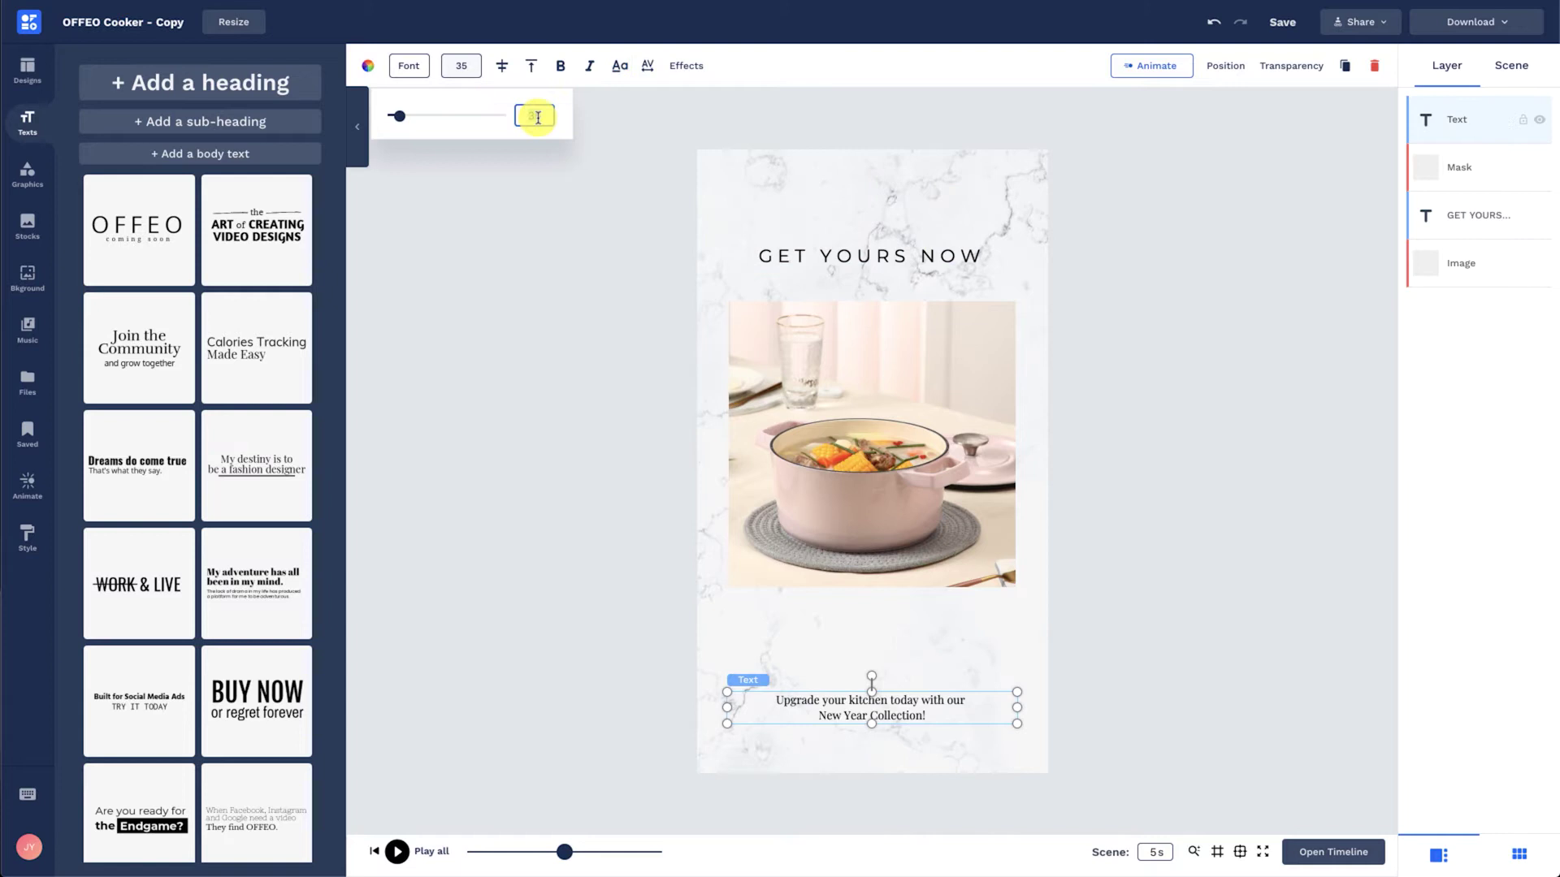
type("45")
left_click(1228, 547)
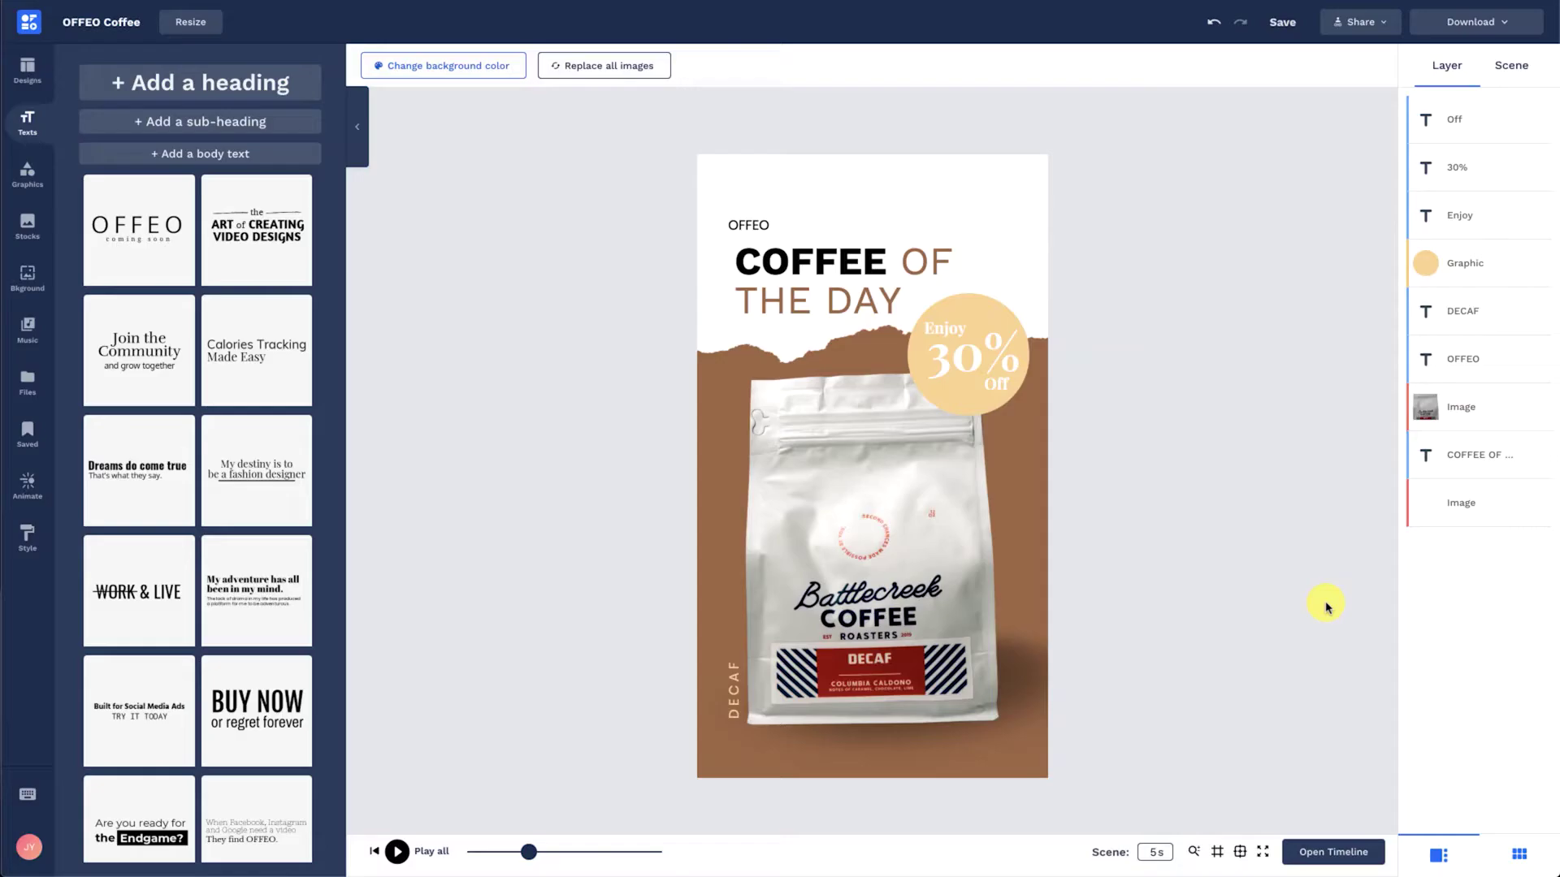
Step: Select the Off, 30%, Enjoy and Graphic layers together in the timeline
left_click(1344, 864)
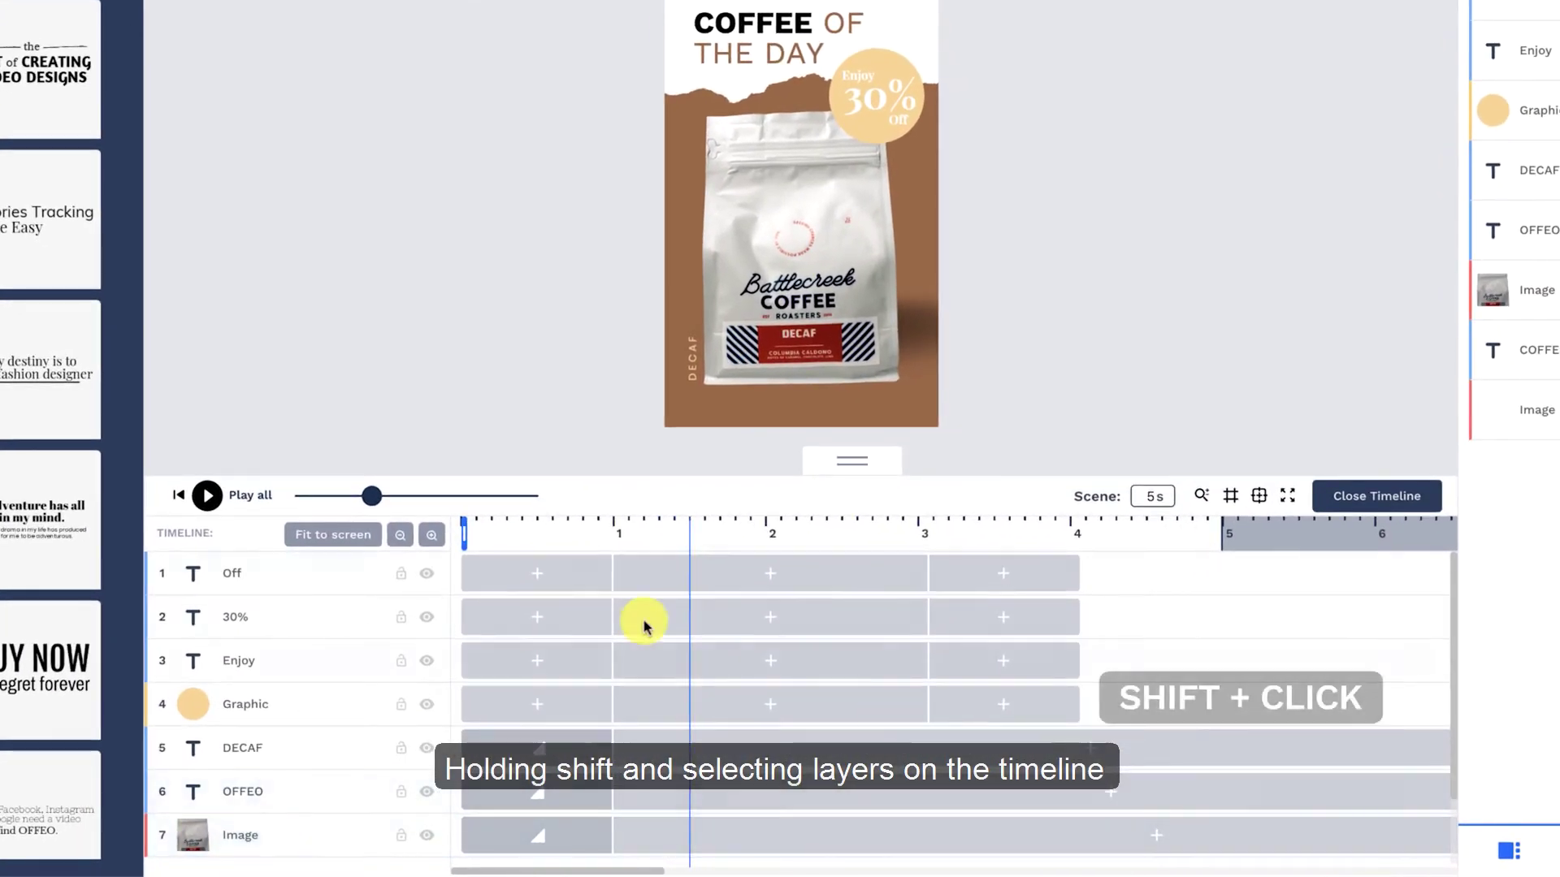
left_click(341, 569, "shift")
left_click(324, 617, "shift")
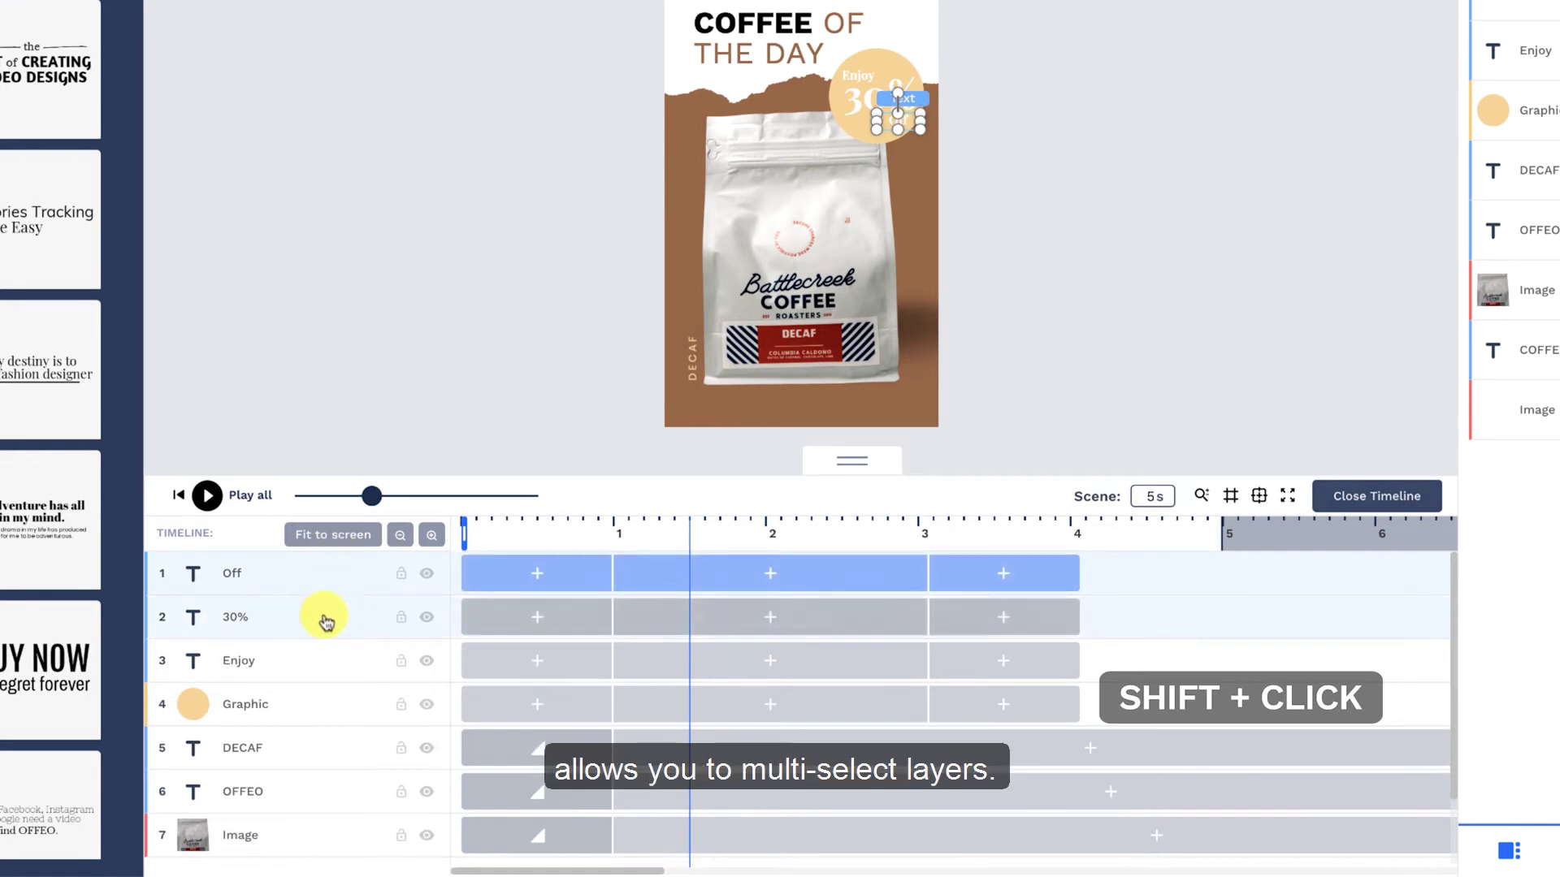
left_click(325, 660, "shift")
left_click(335, 720, "shift")
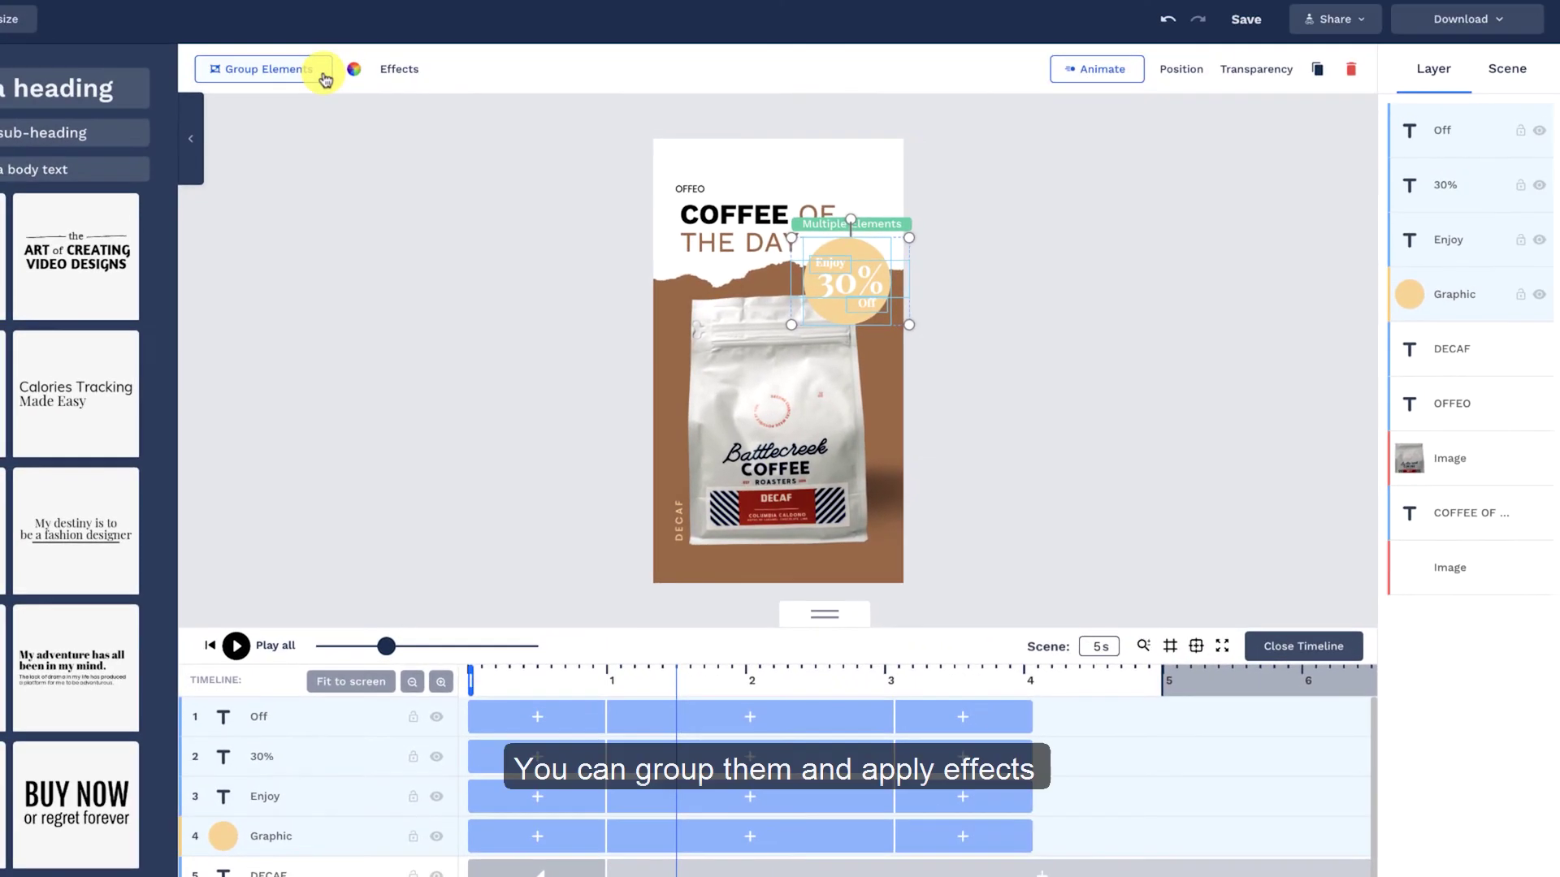
Step: Group the four layers as Group 1 and give it a Bounce In entrance
left_click(324, 79)
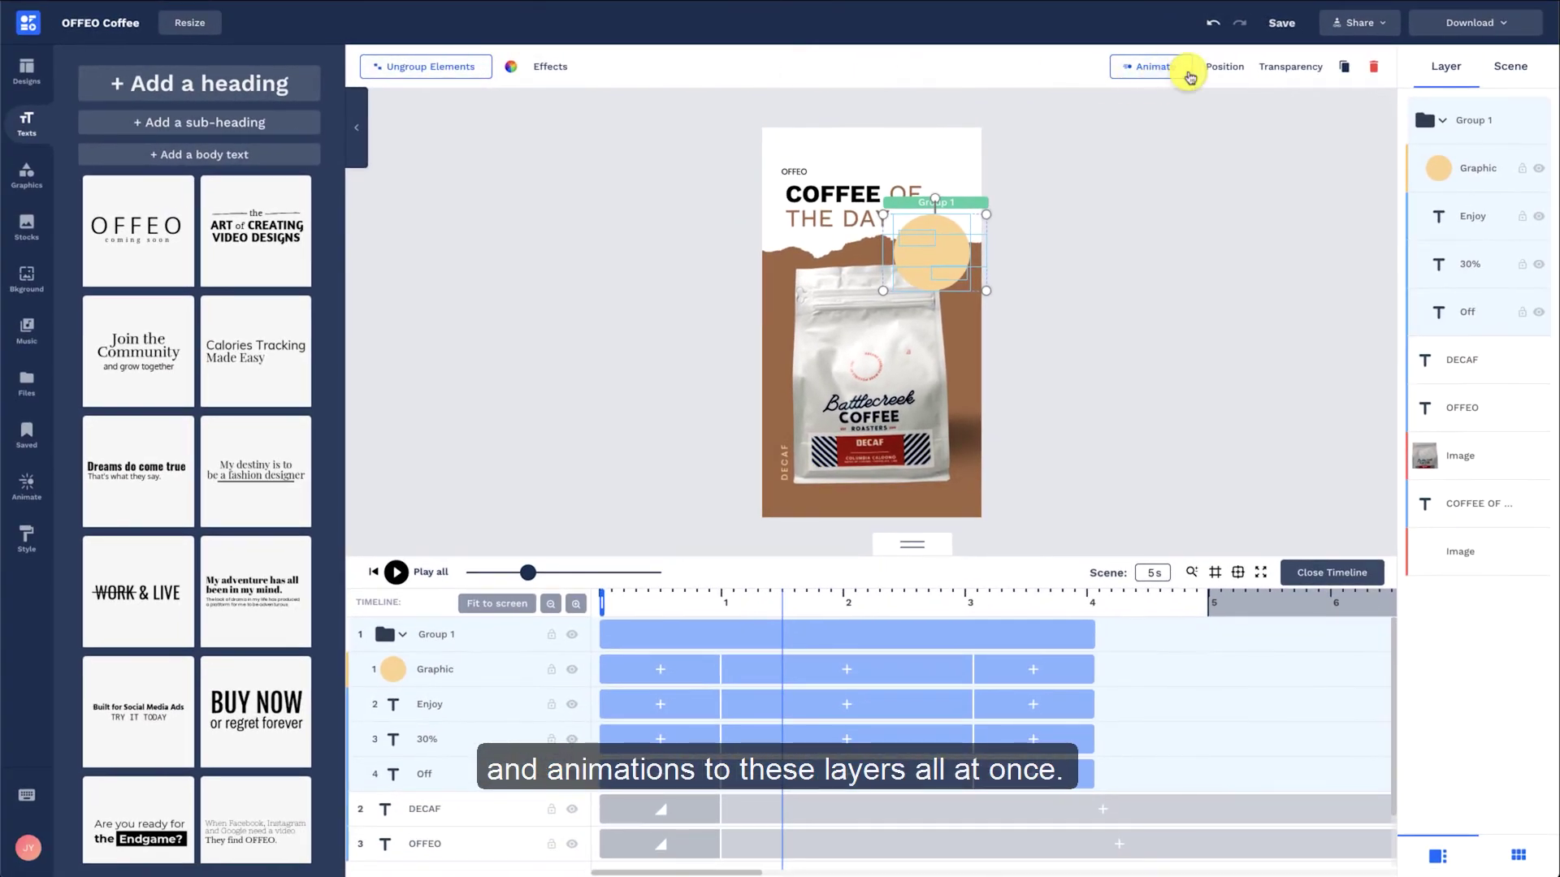
left_click(1133, 76)
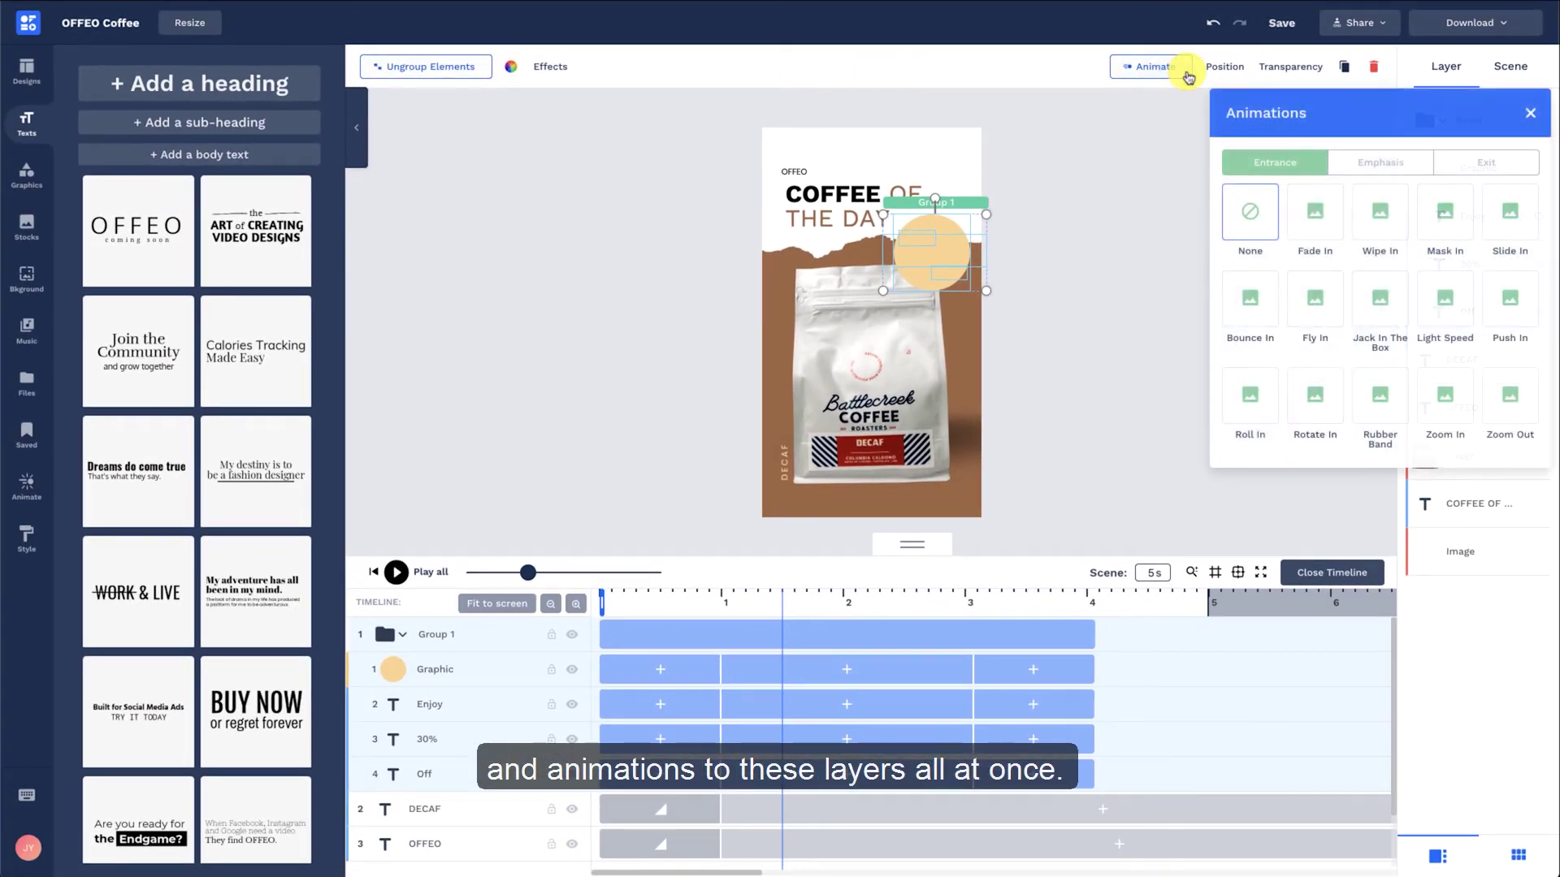
left_click(1256, 322)
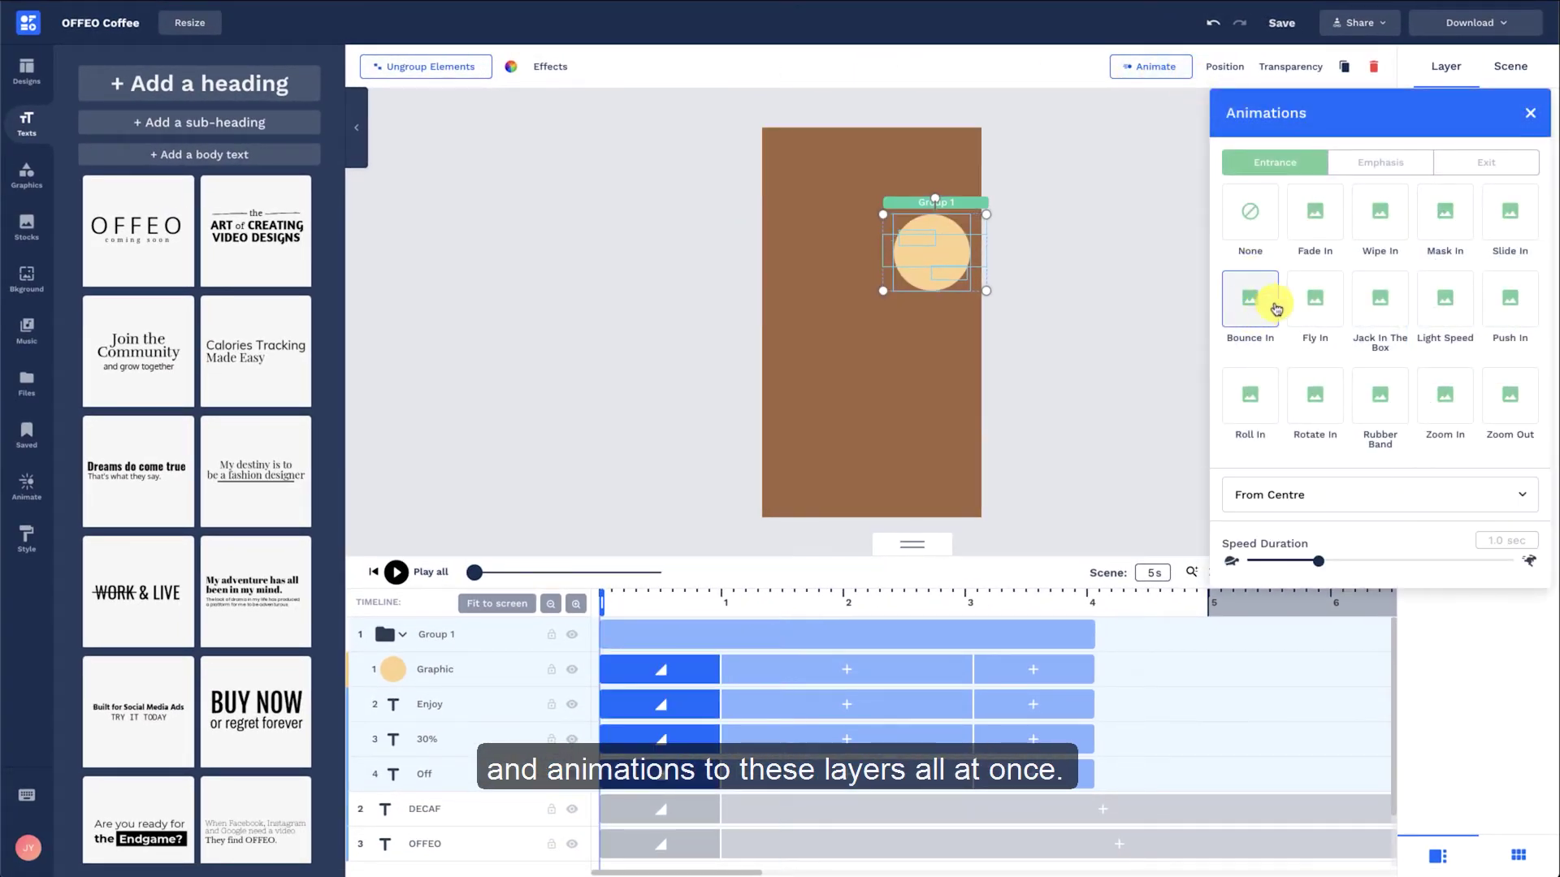
left_click(1527, 112)
Step: Move Graphic to the bottom of Group 1, start the group at 0.4s, extend it to about 5.9s, and preview
left_click(515, 692)
left_click_drag(516, 691, 459, 768)
left_click(484, 637)
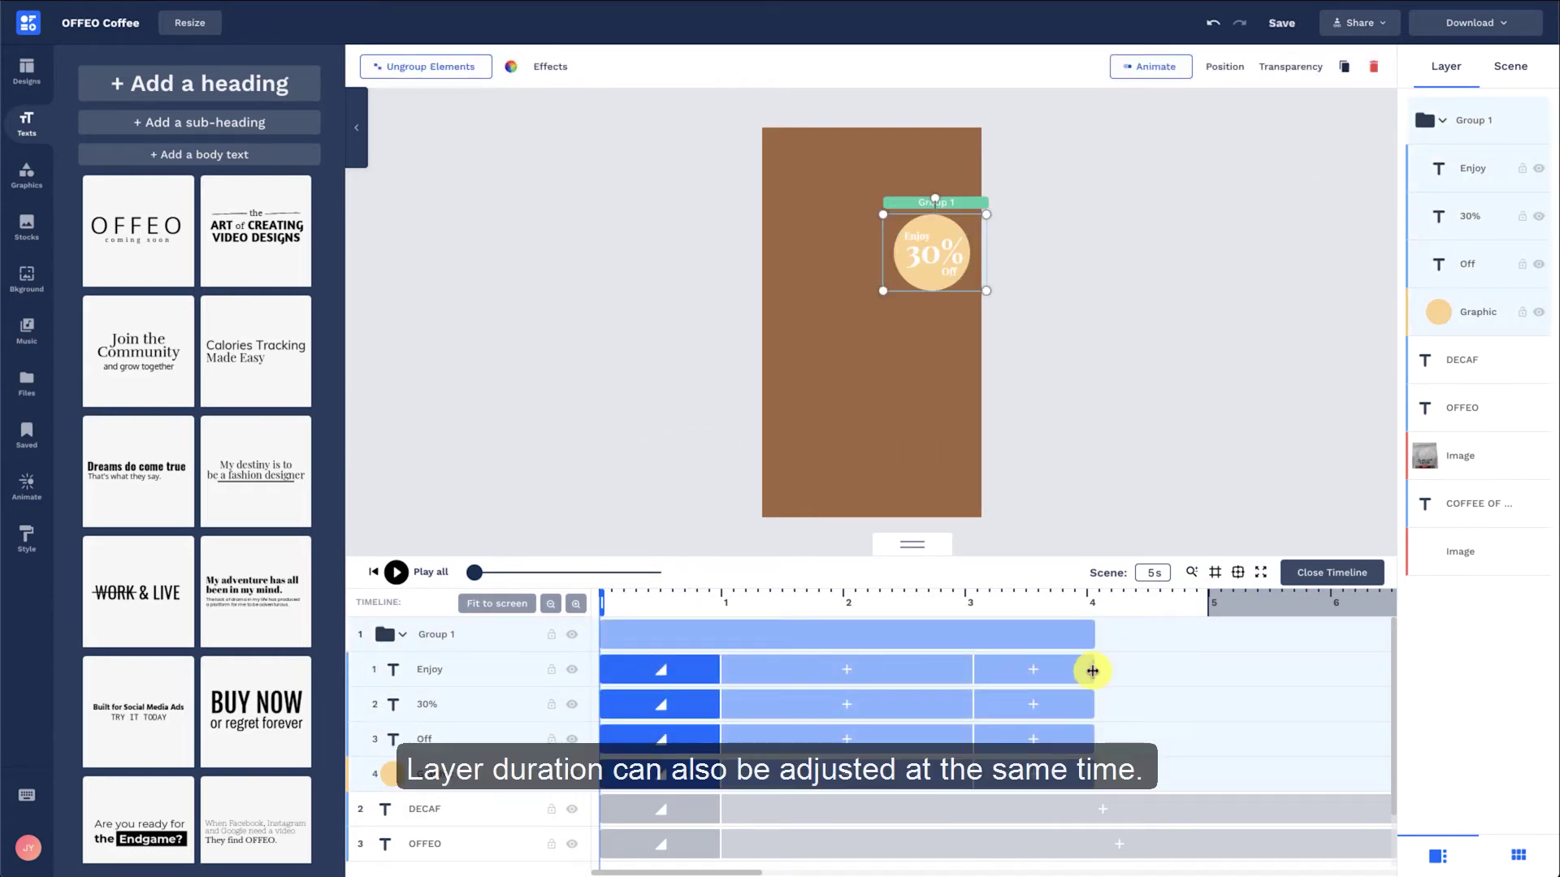
left_click_drag(1092, 671, 1133, 671)
left_click_drag(818, 641, 870, 637)
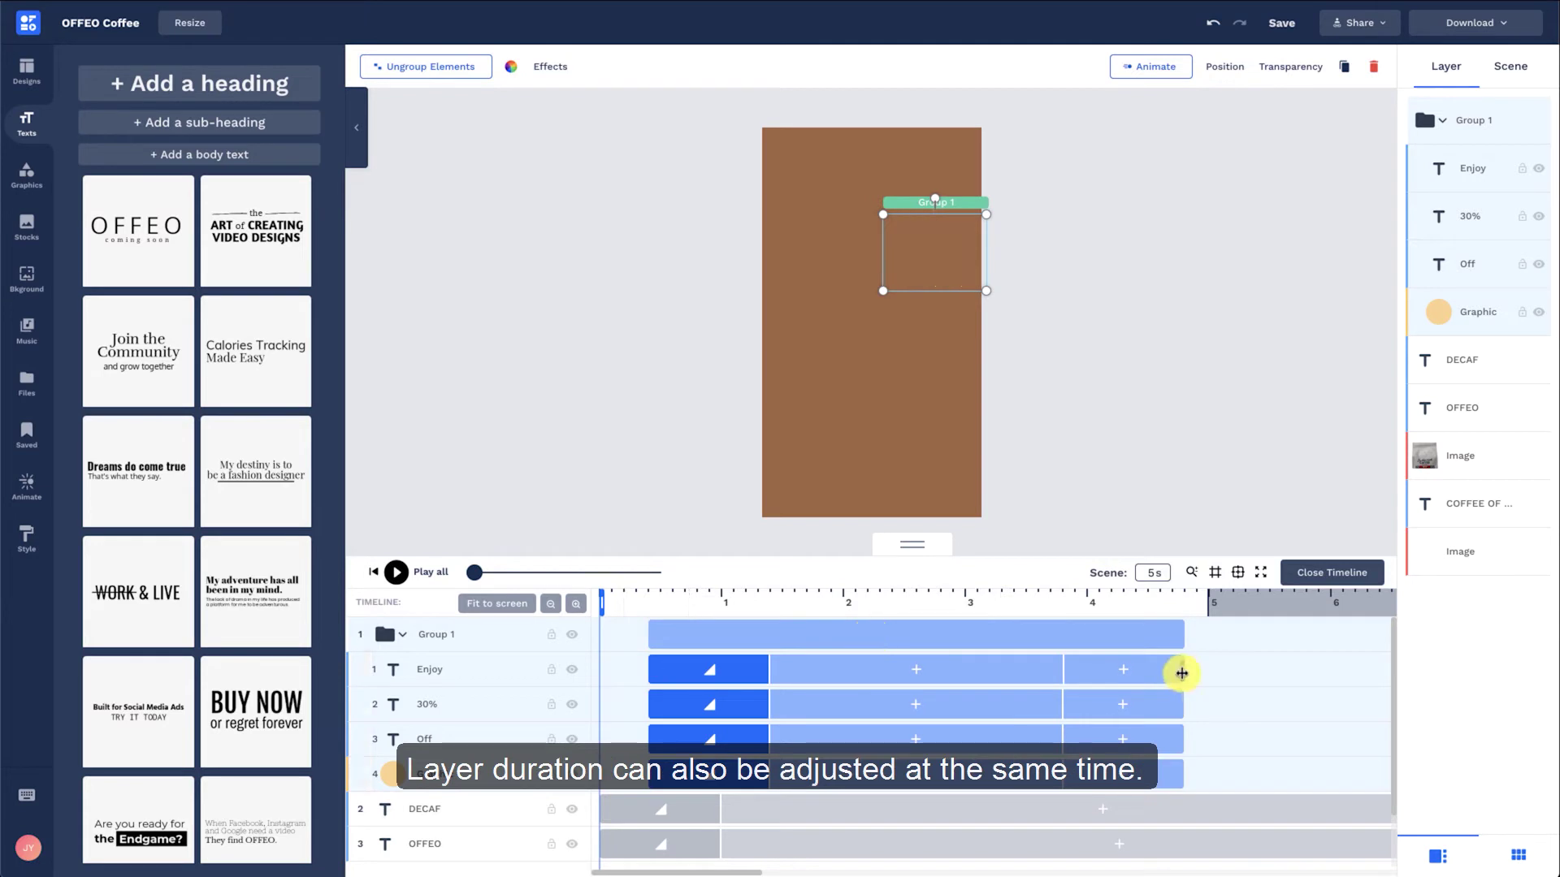
left_click_drag(1184, 672, 1320, 675)
left_click(400, 575)
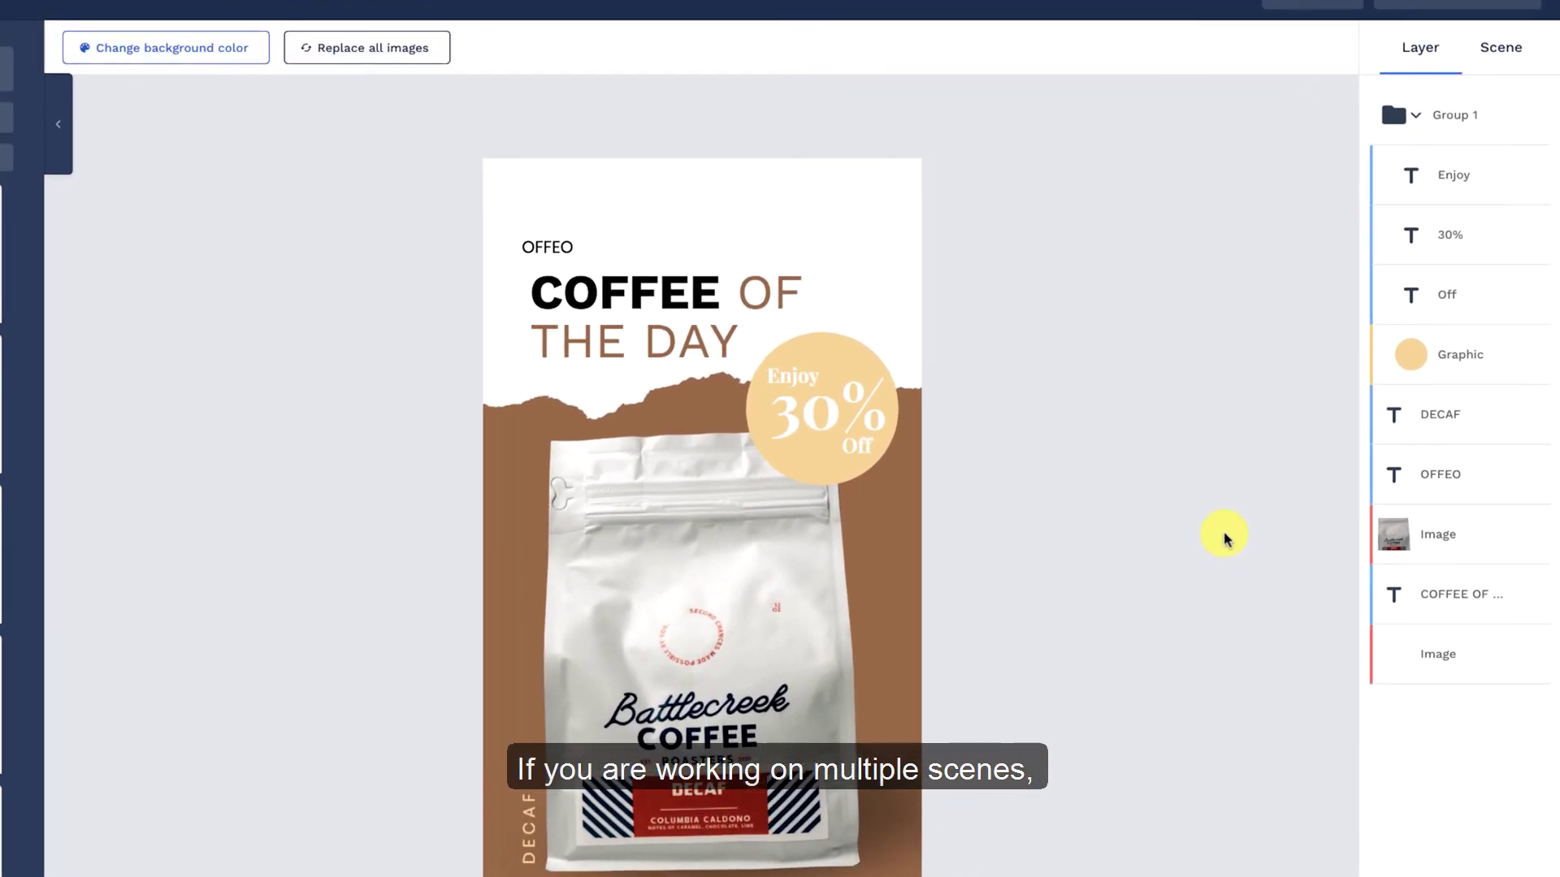
Step: Copy Group 1 and paste it into the second, House Blend scene
left_click(1489, 122)
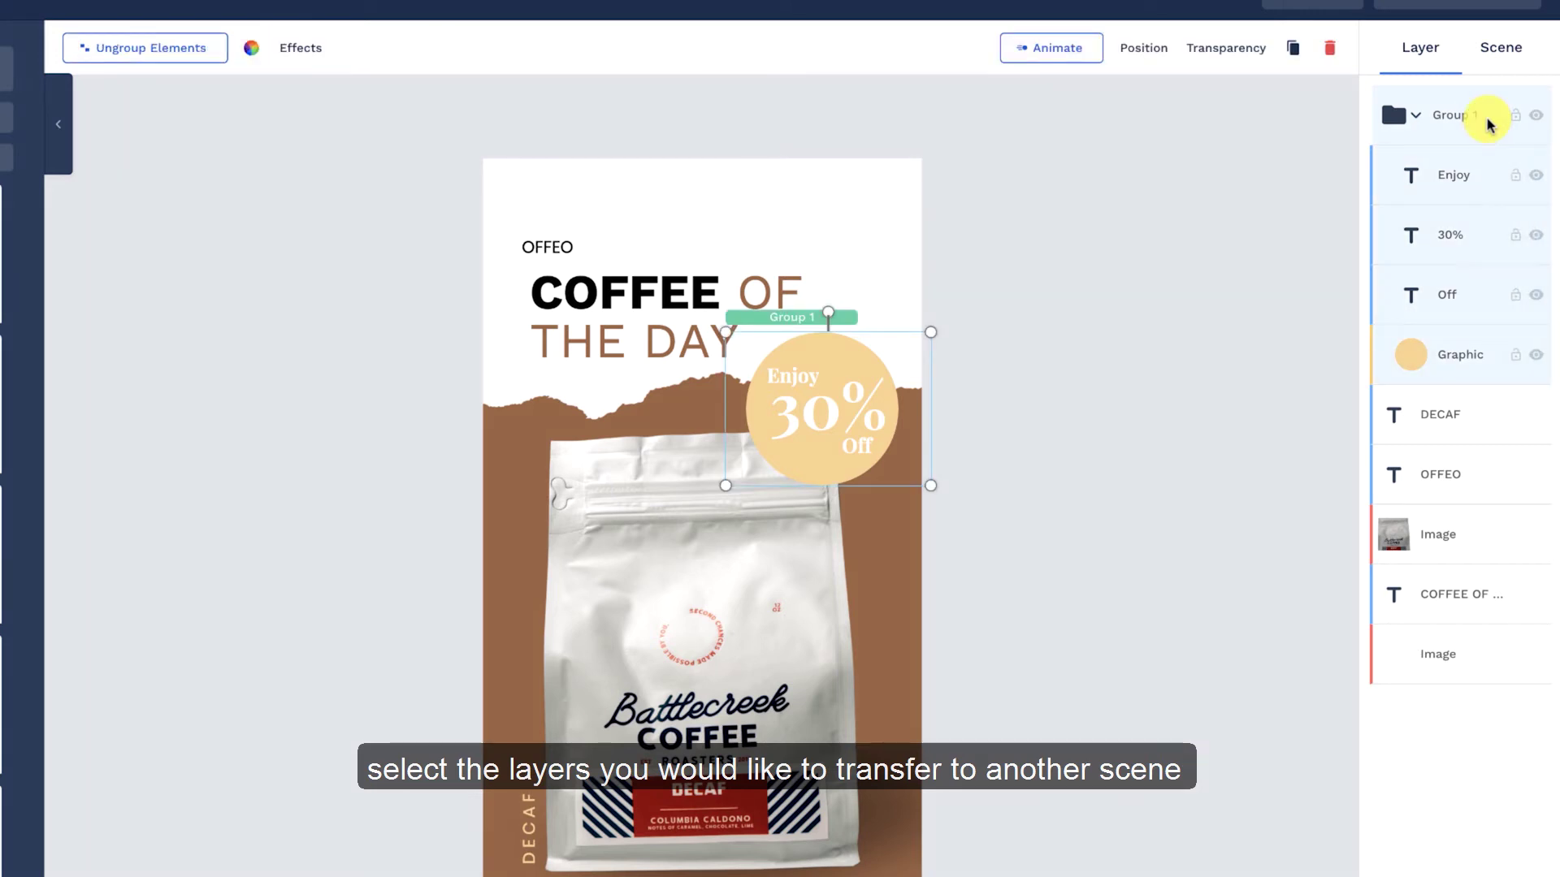
key("ctrl+c")
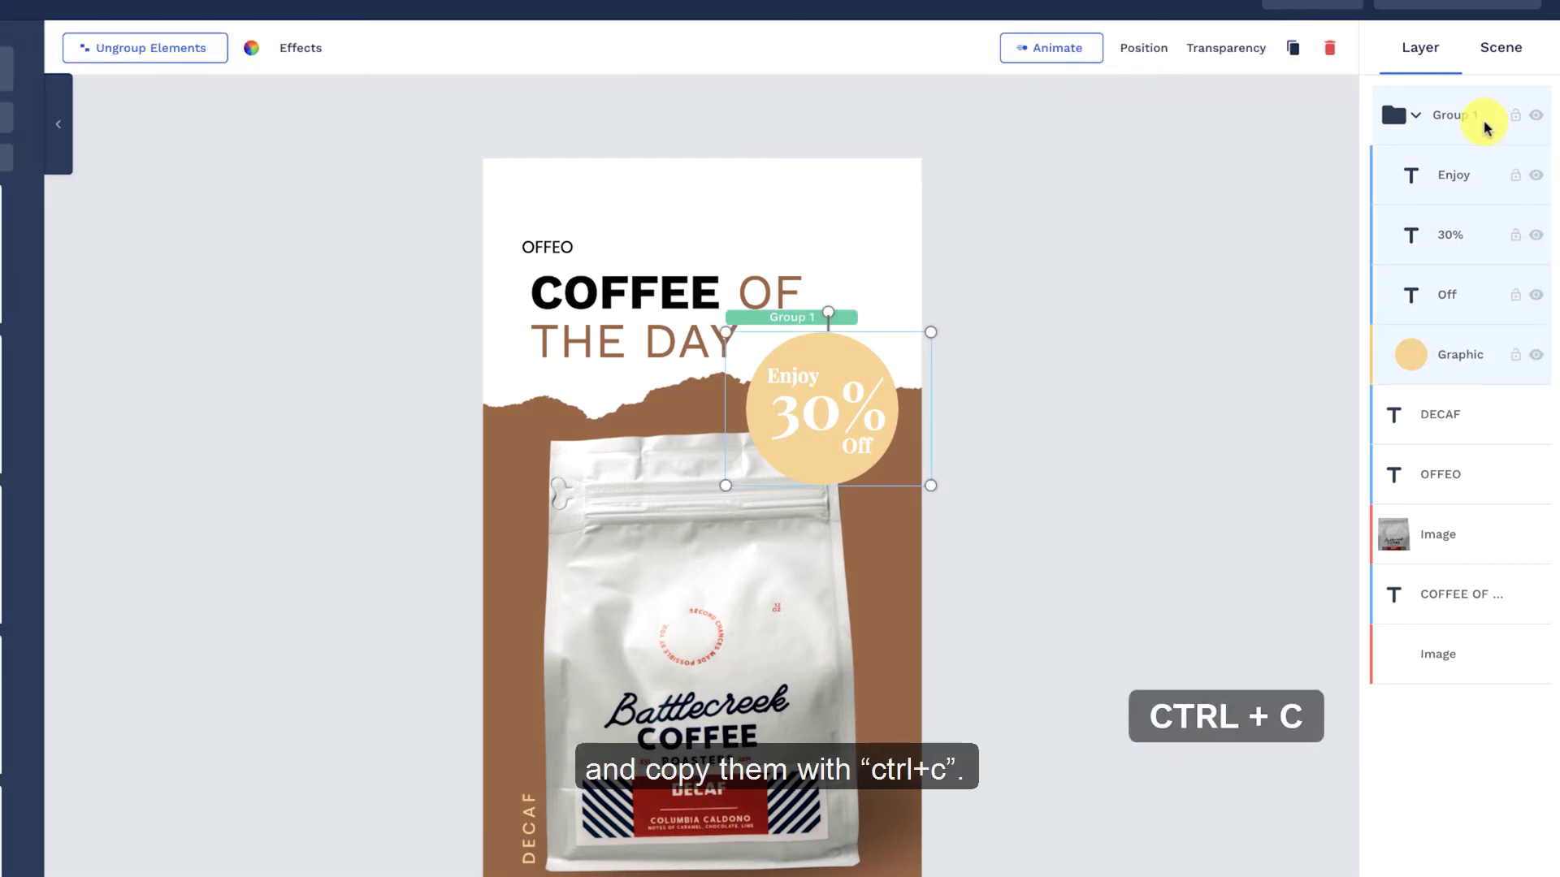
left_click(1501, 47)
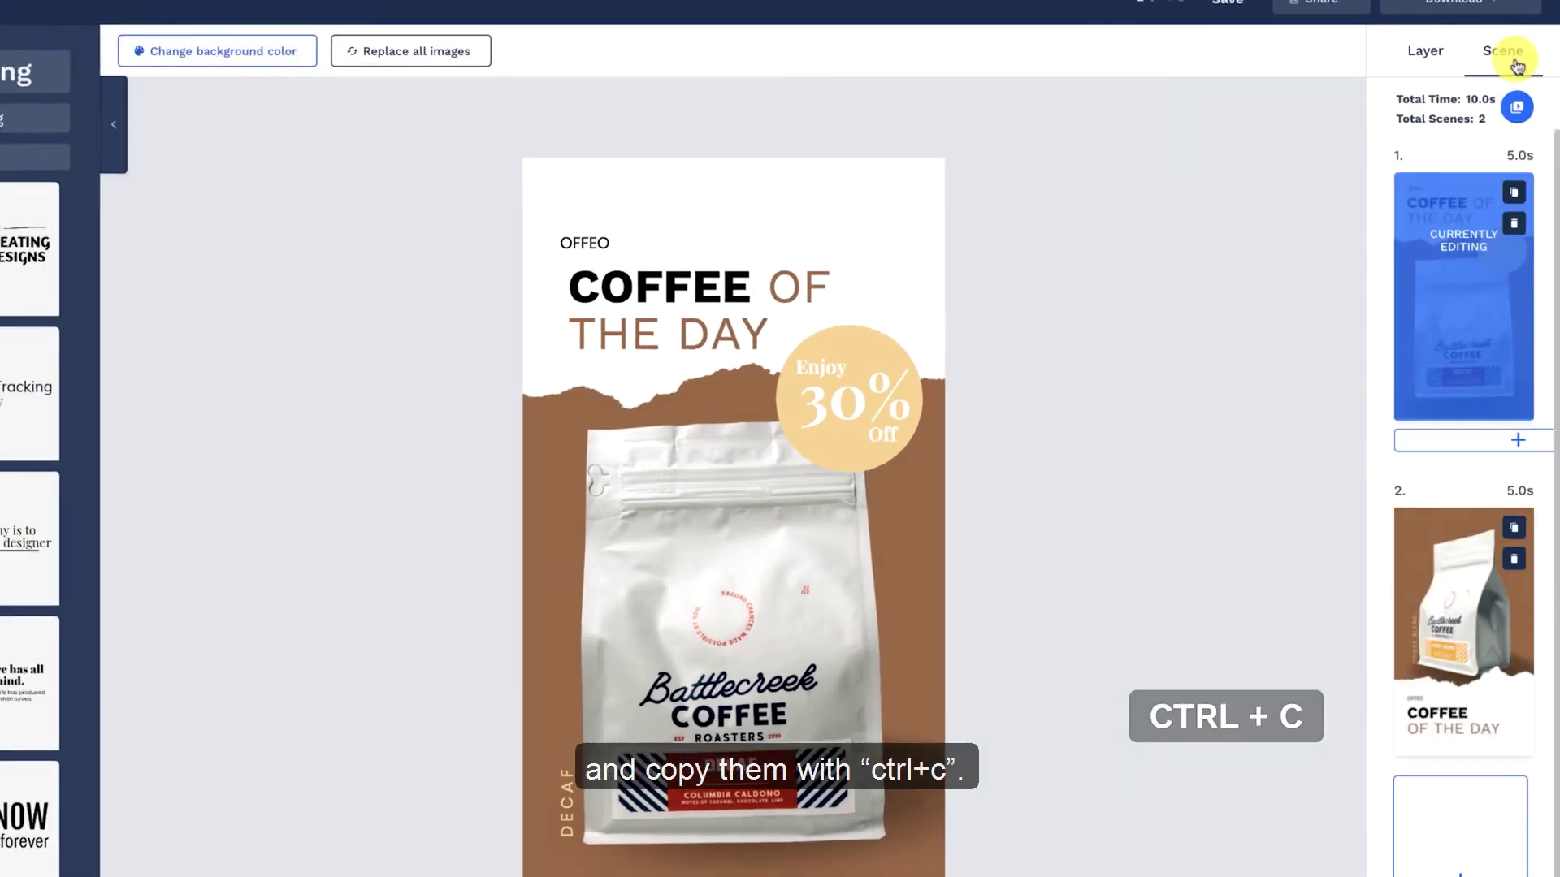
left_click(1478, 569)
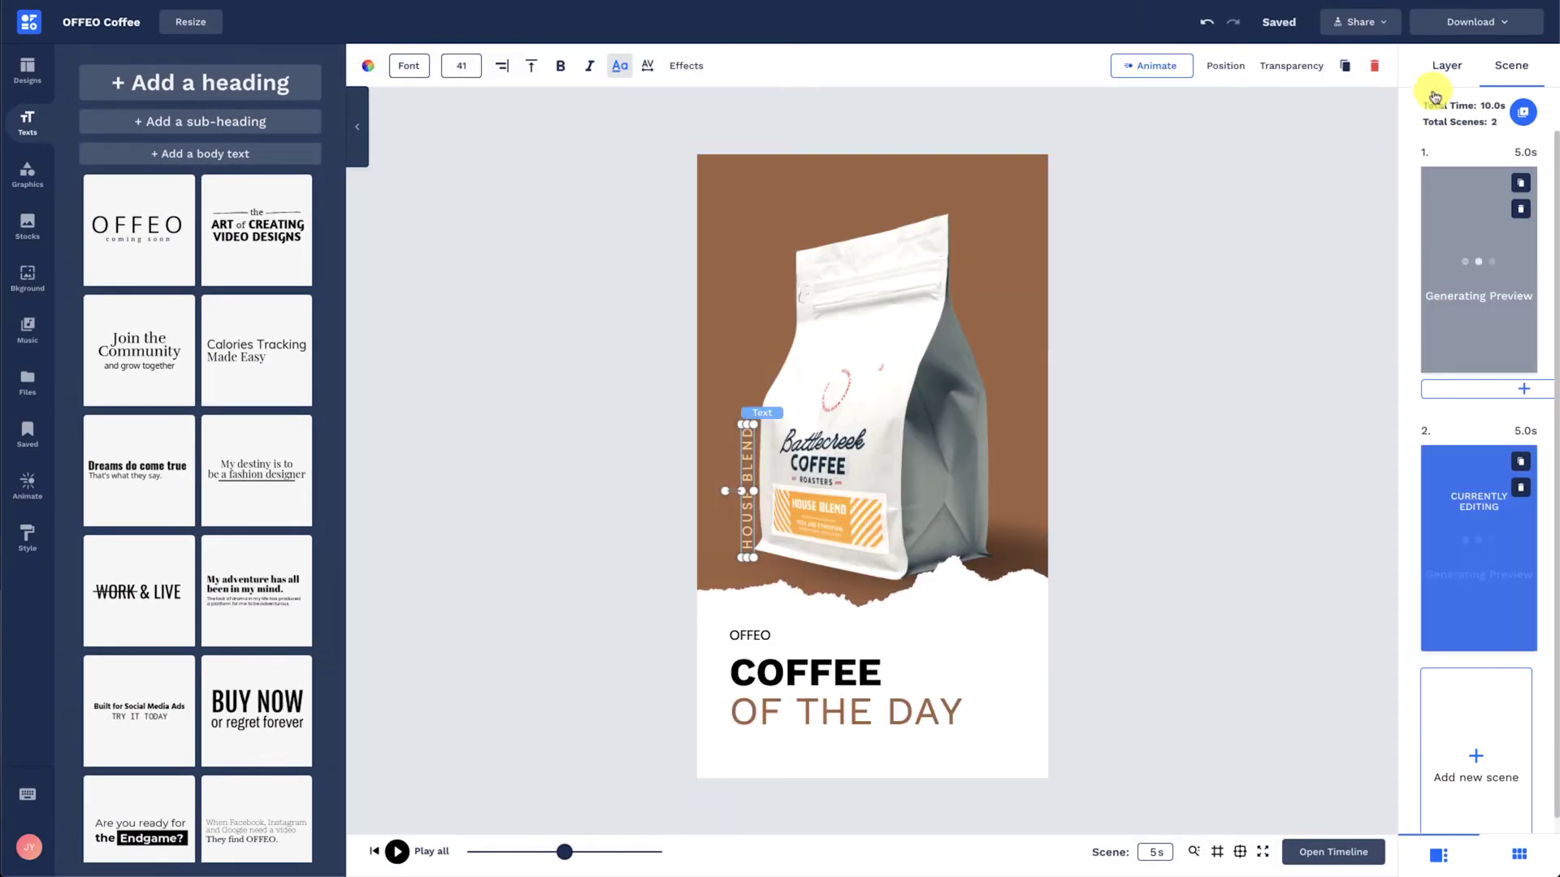
left_click(1439, 65)
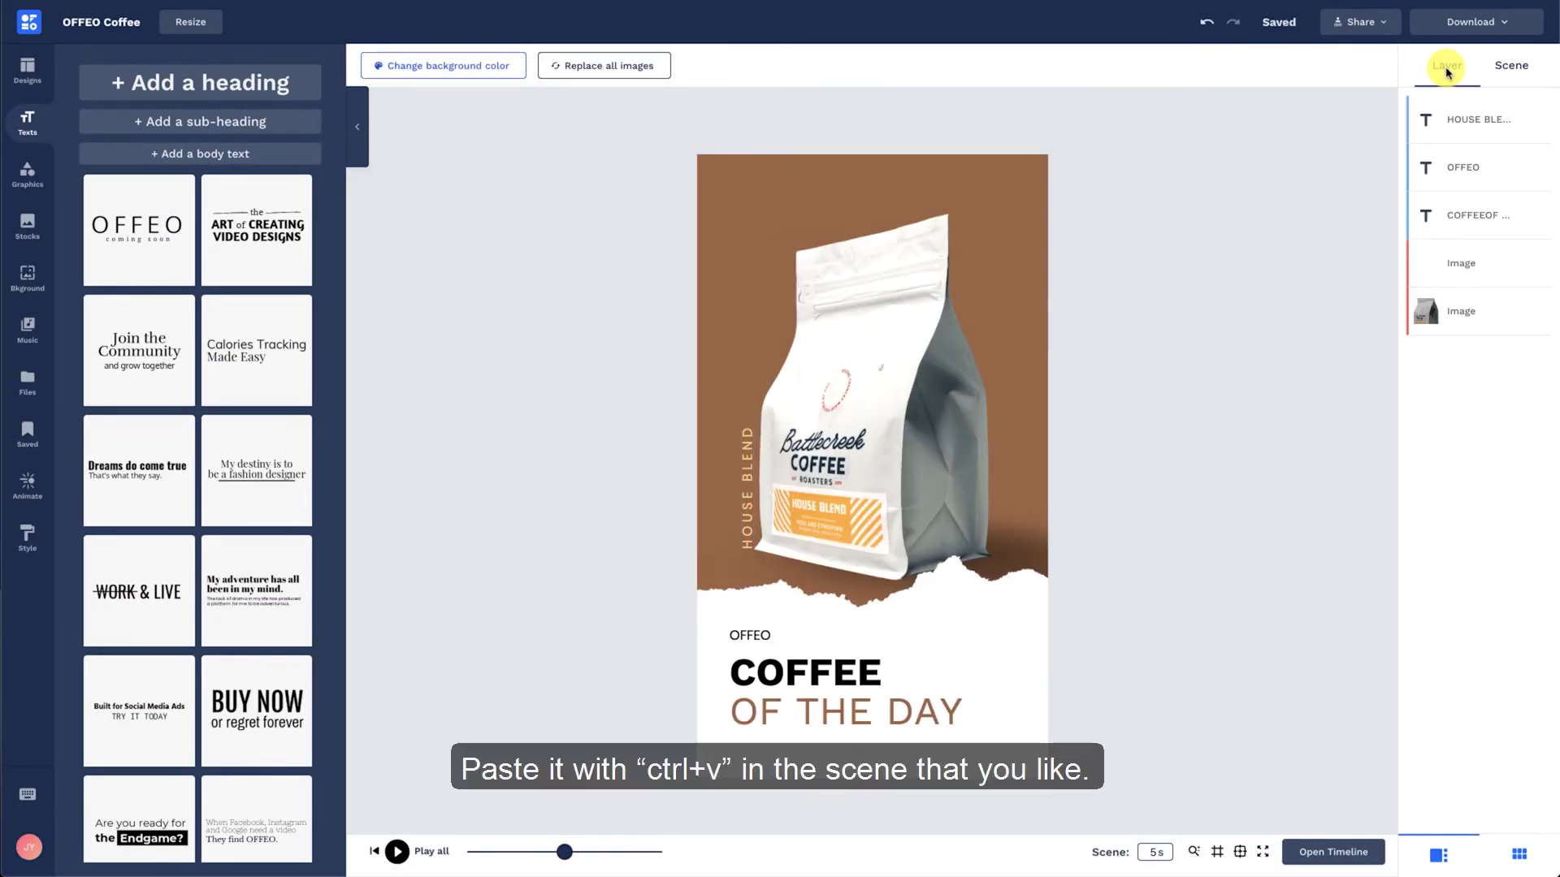
key("ctrl+v")
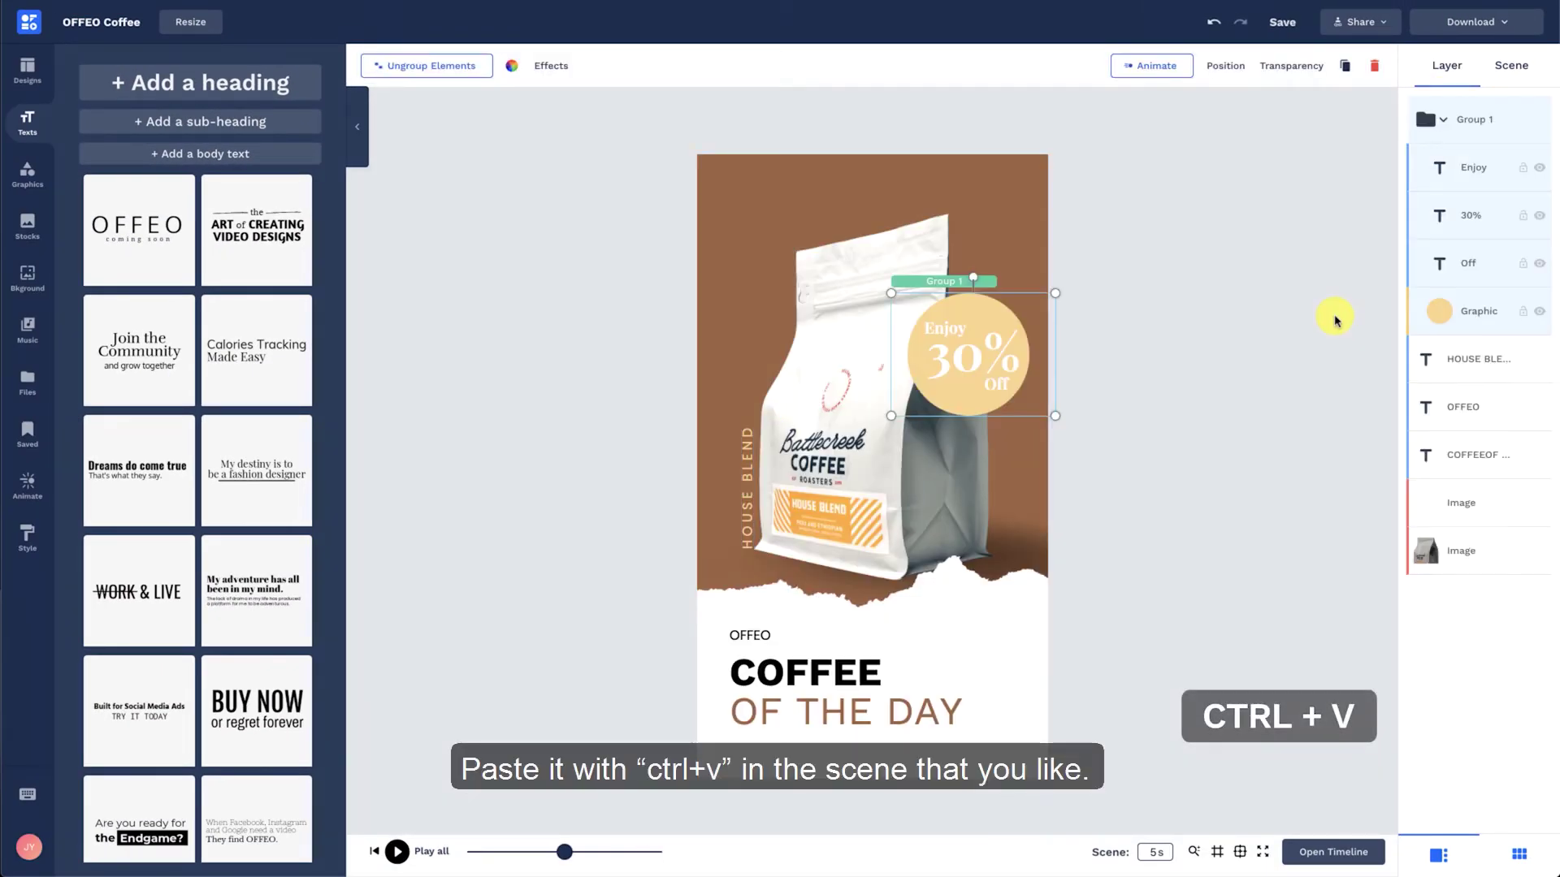
Step: Position the Enjoy 30% Off group at the bag's lower right and preview the animation
left_click_drag(983, 355, 986, 598)
left_click(1211, 491)
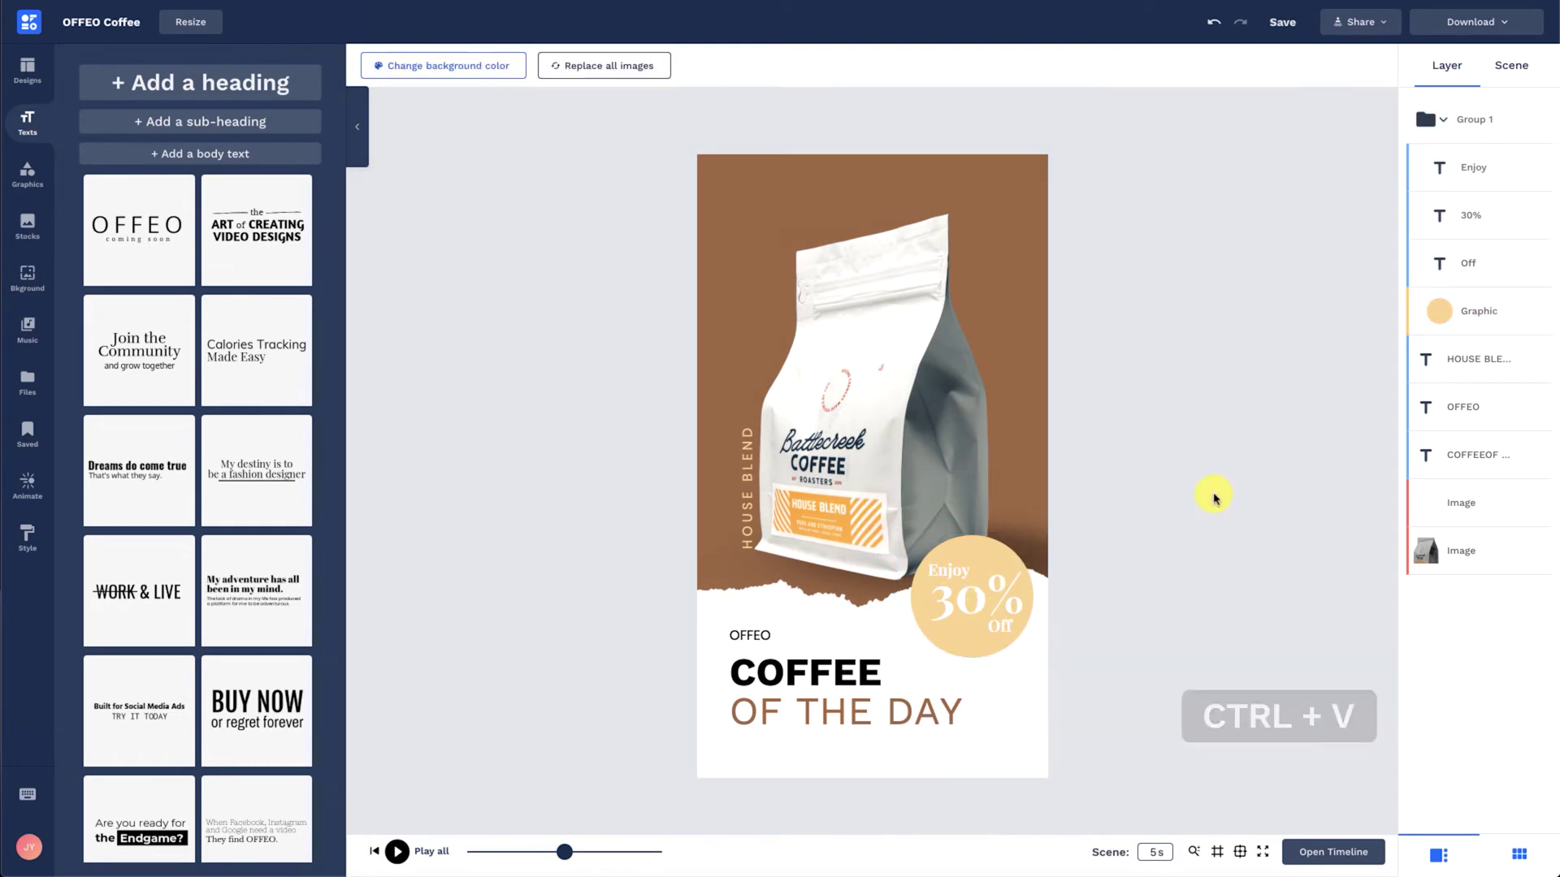
key("space")
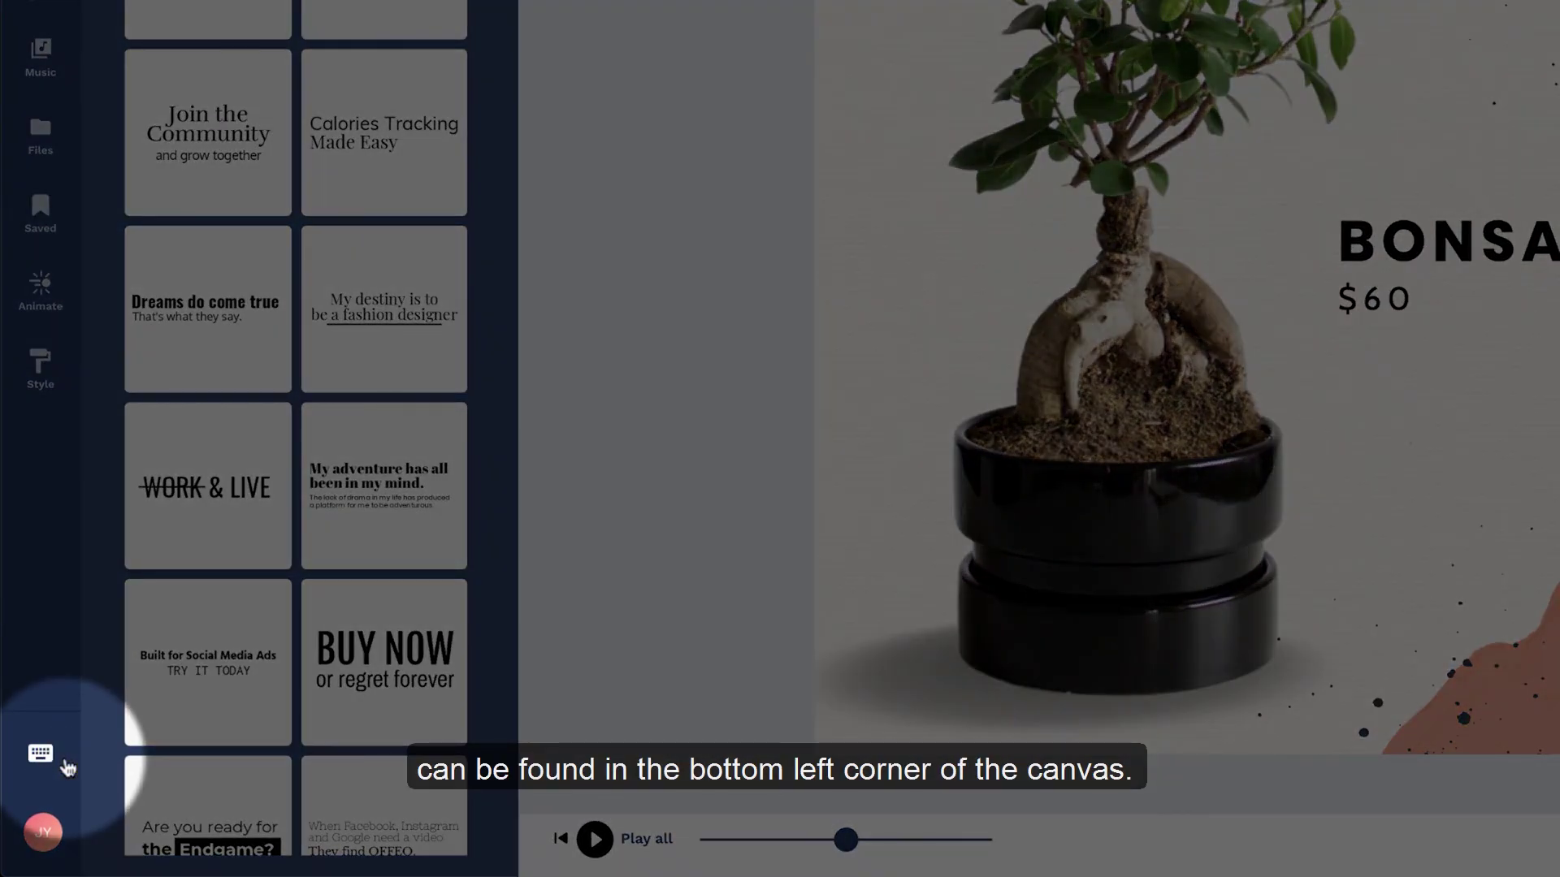
Step: Browse the Canvas, Layer and Object keyboard shortcuts, then replay the design from the start
left_click(42, 754)
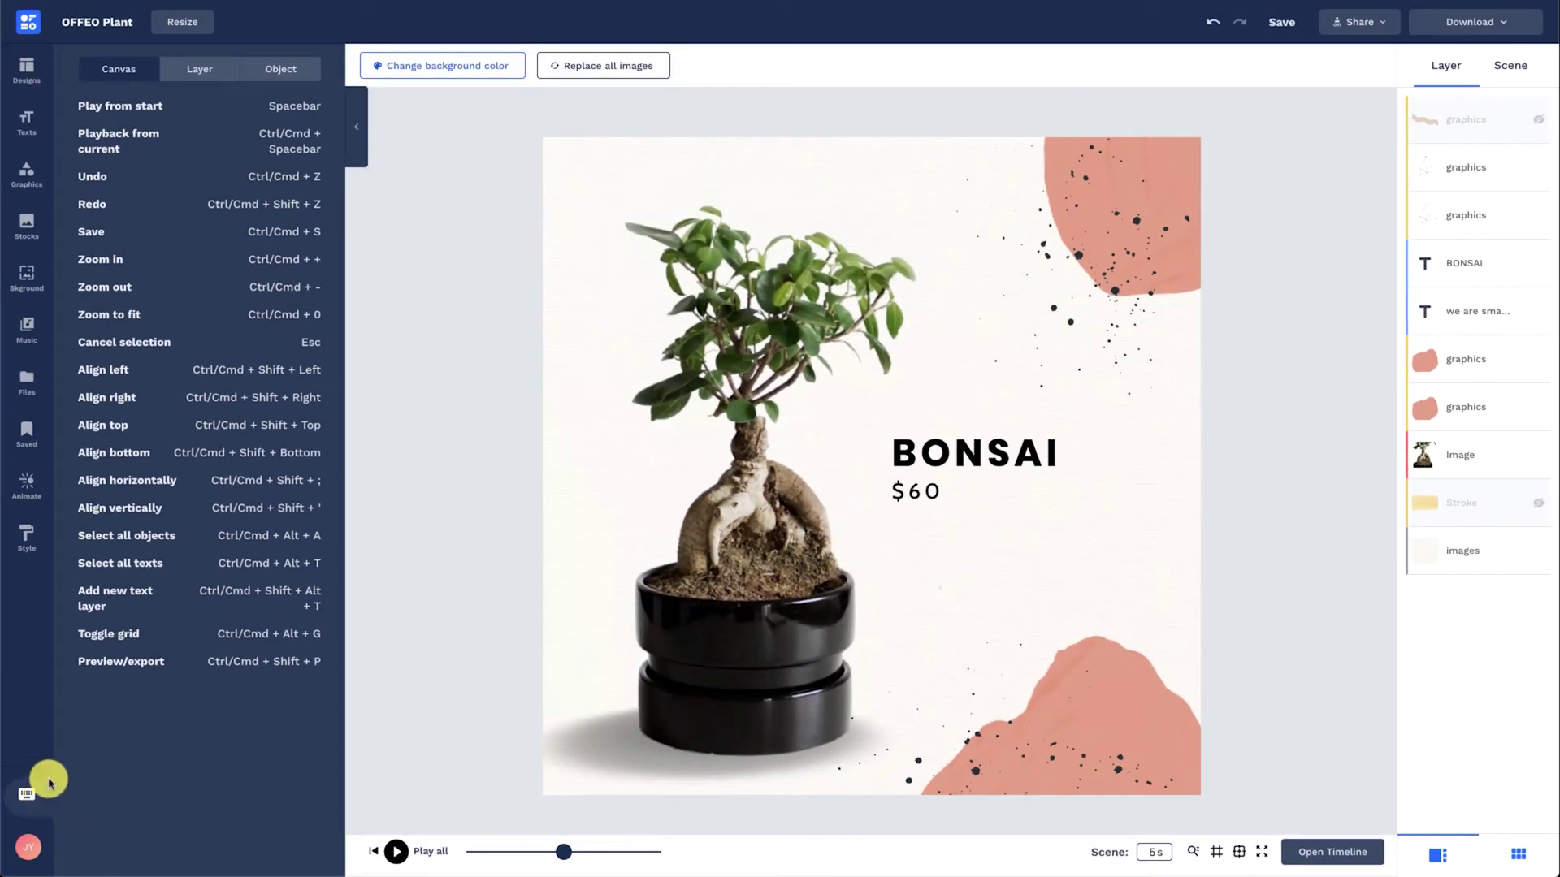
left_click(222, 80)
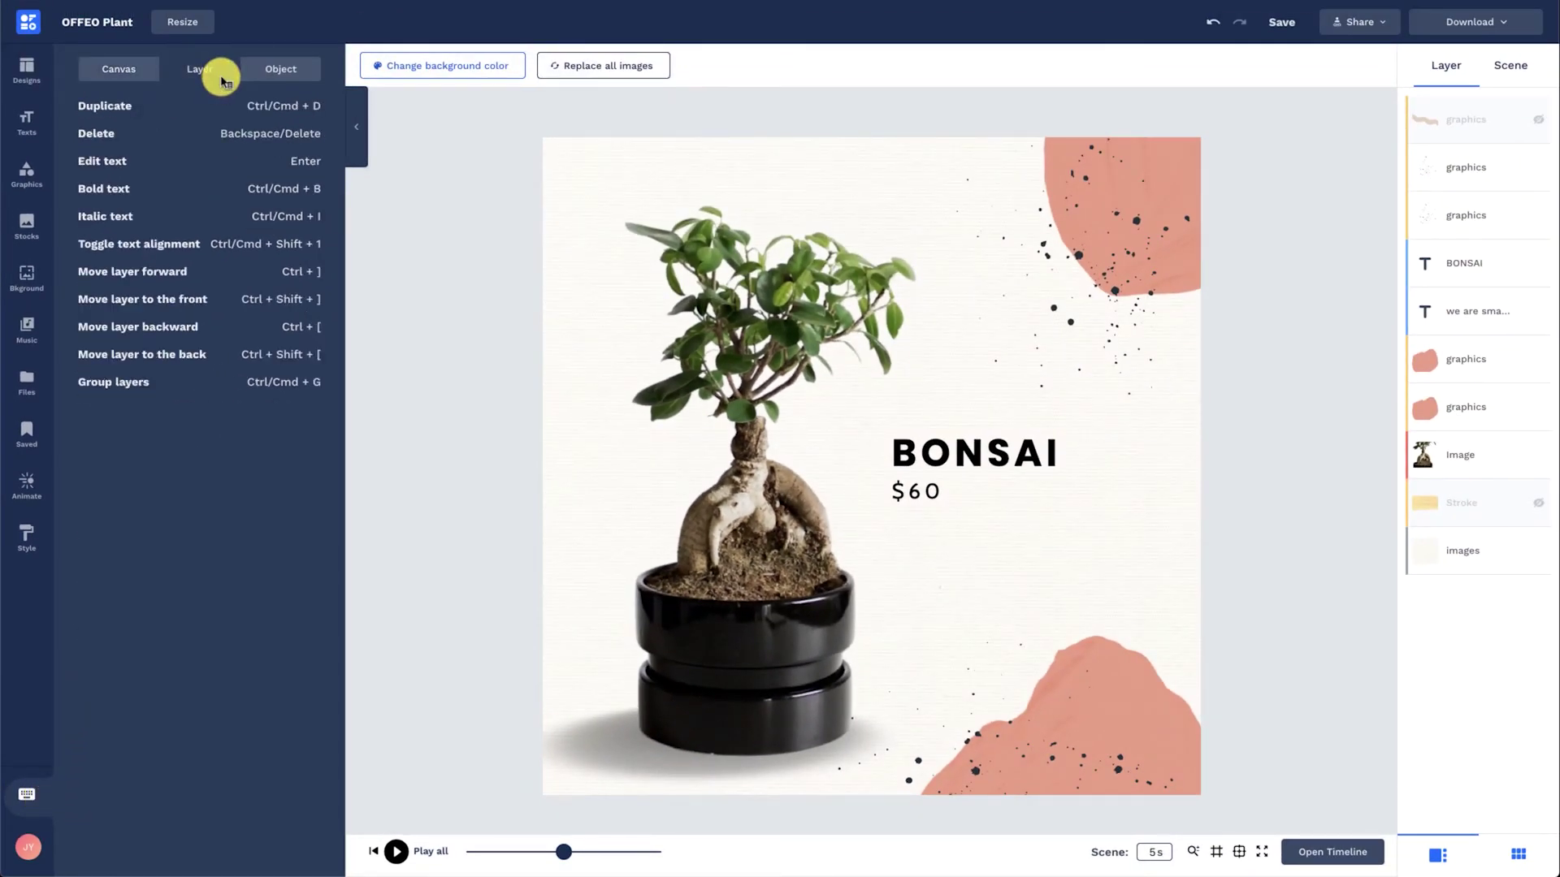
left_click(313, 81)
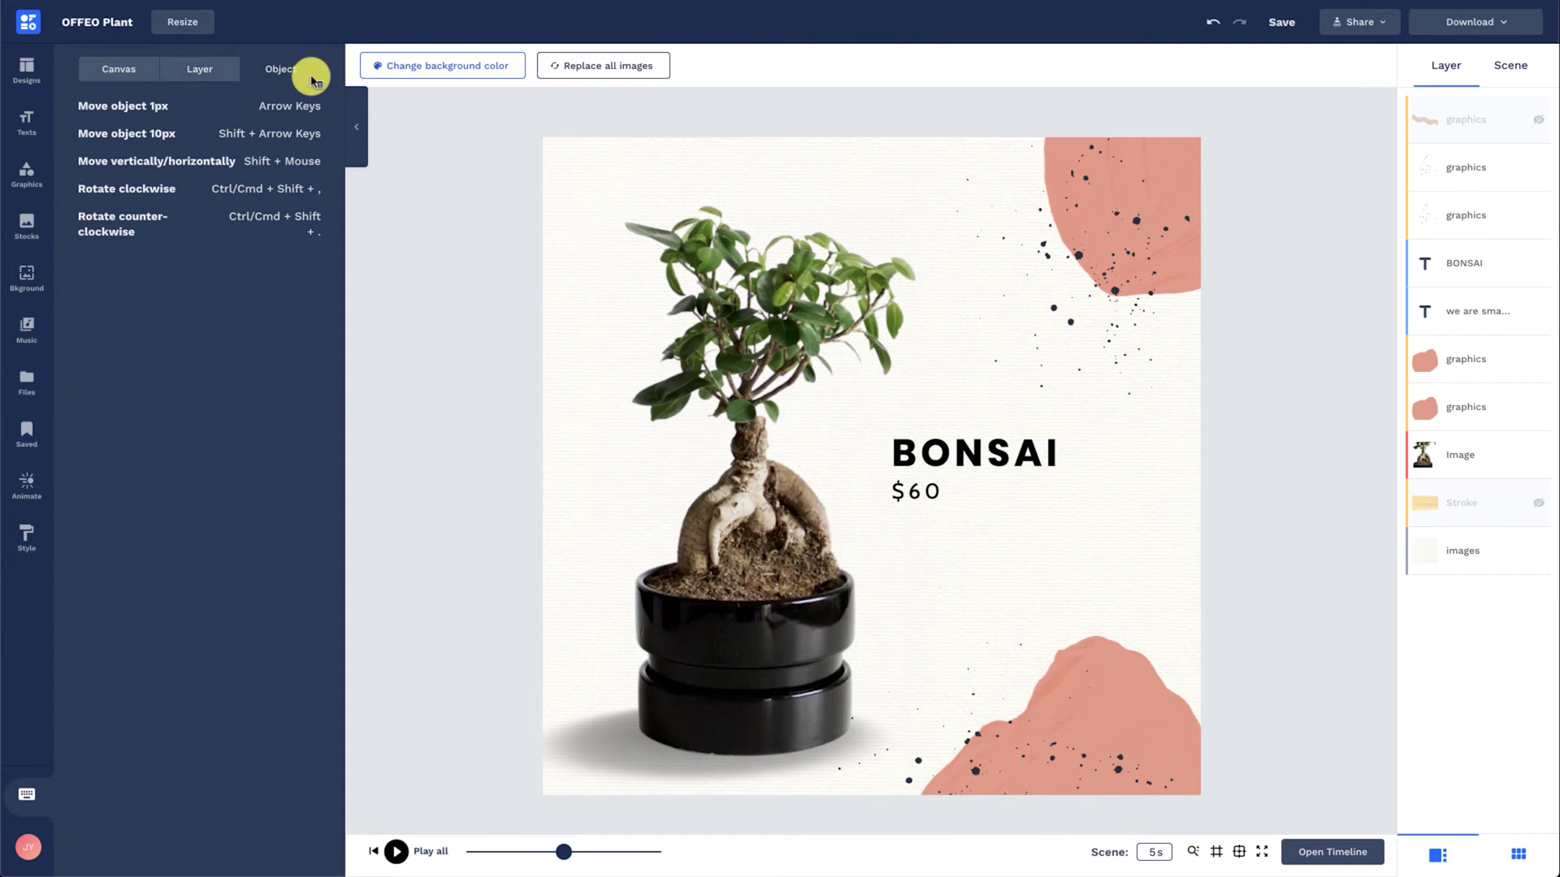
left_click(143, 76)
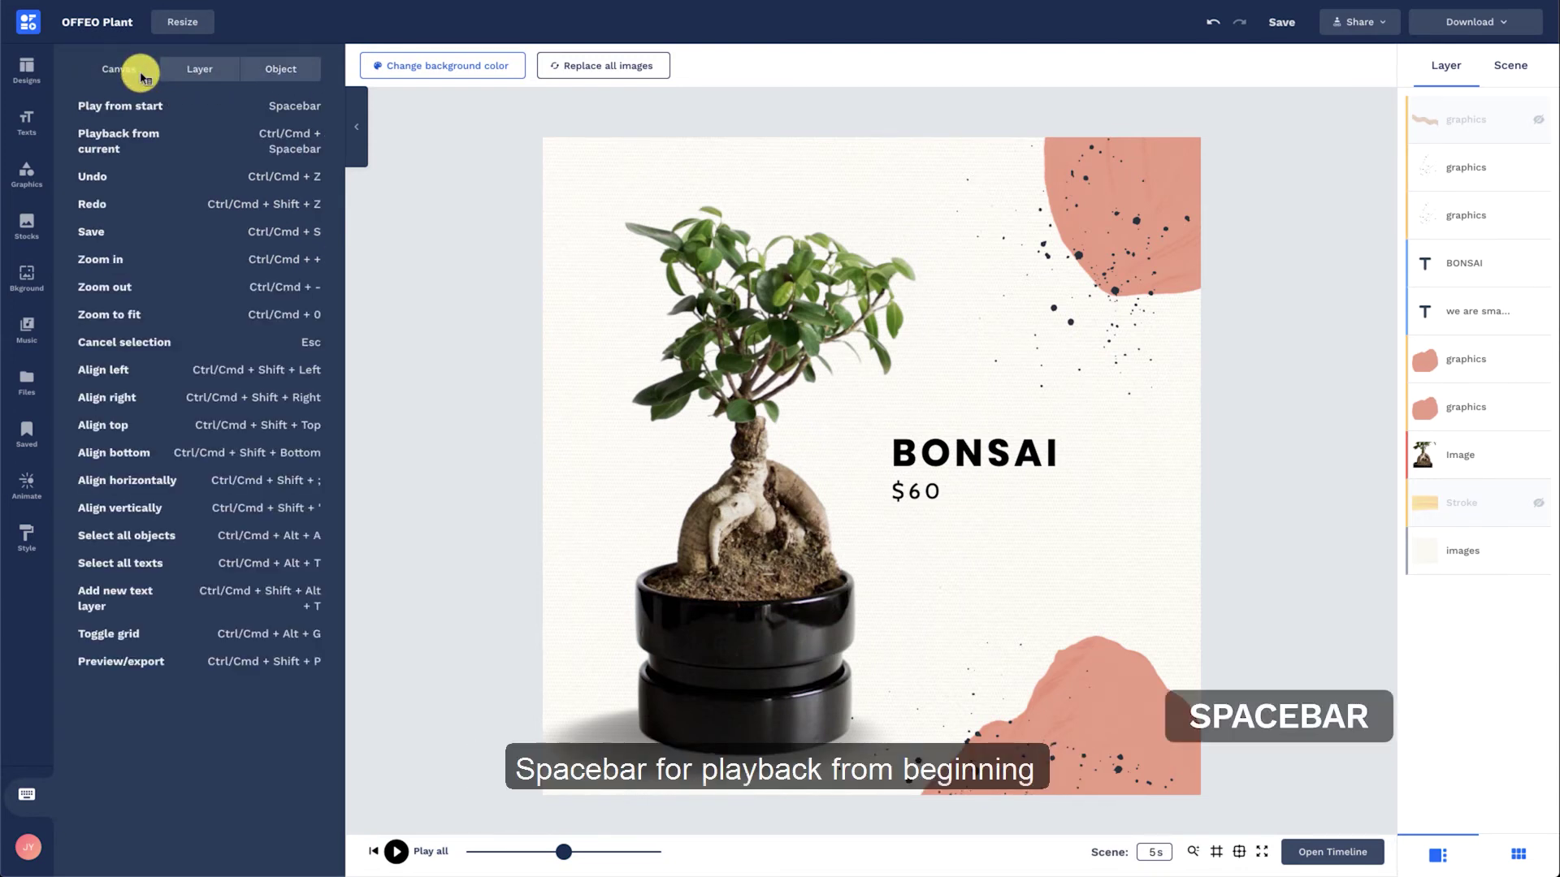
key("space")
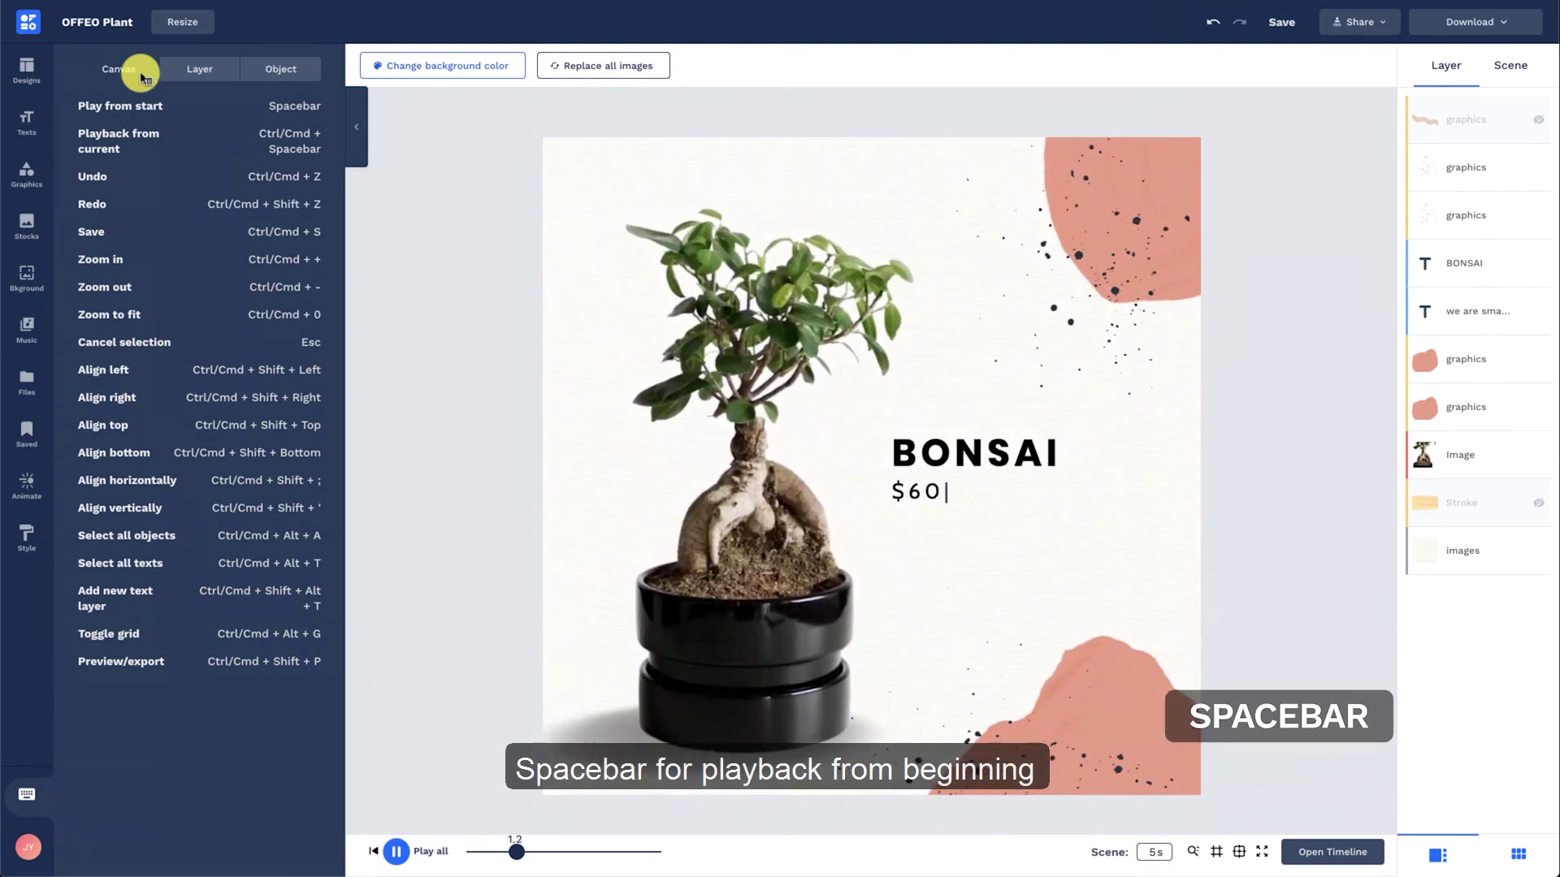
key("space")
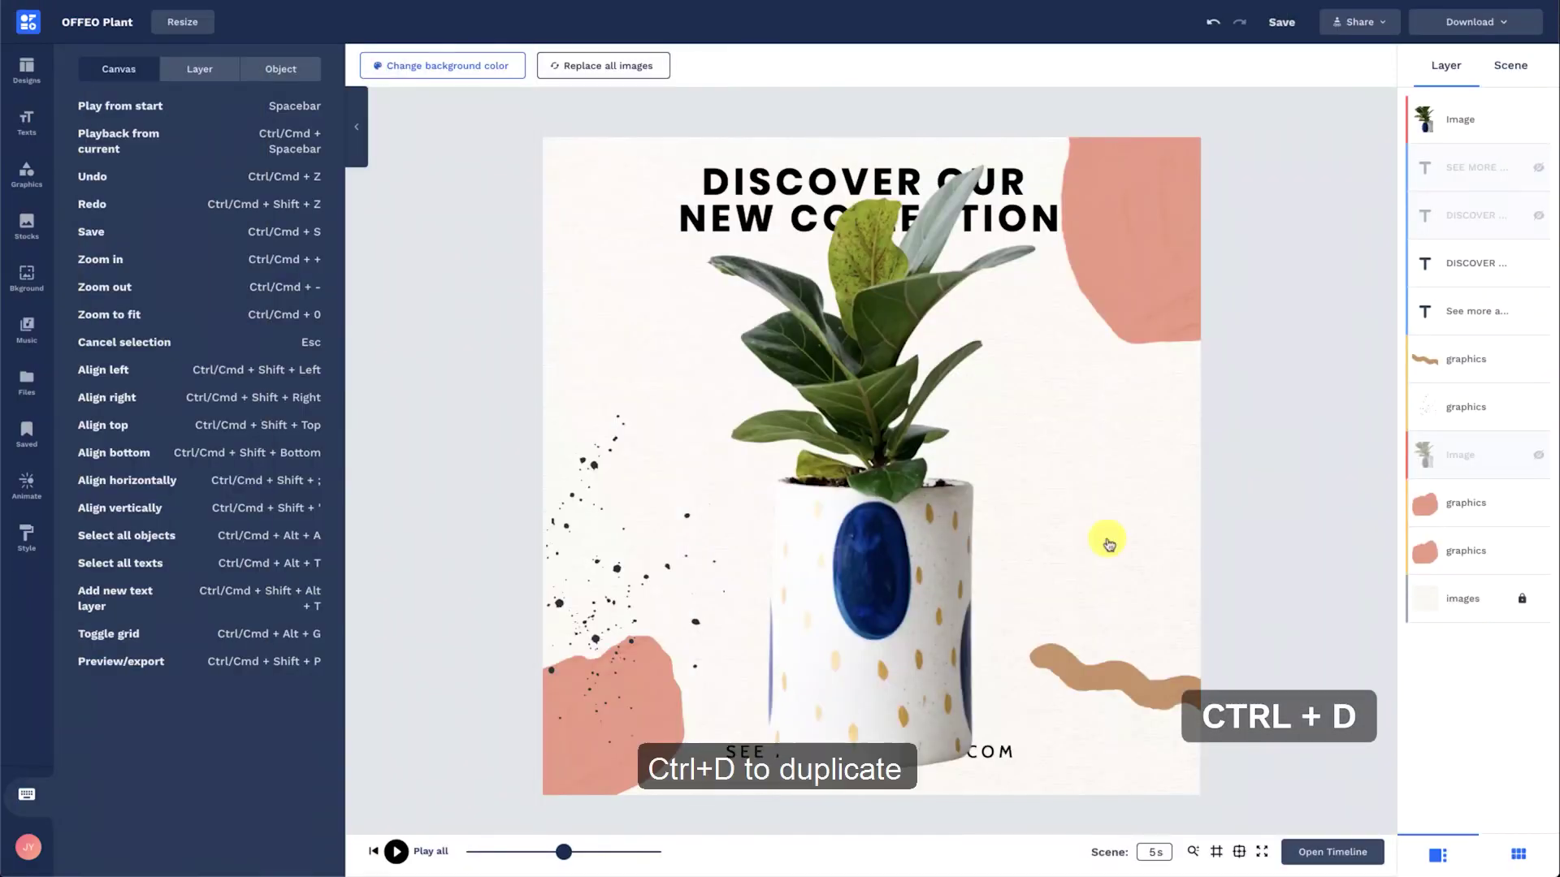
Step: Duplicate the ink-splatter graphic, move the copy to the upper right and rotate it
left_click(598, 588)
key("ctrl+d")
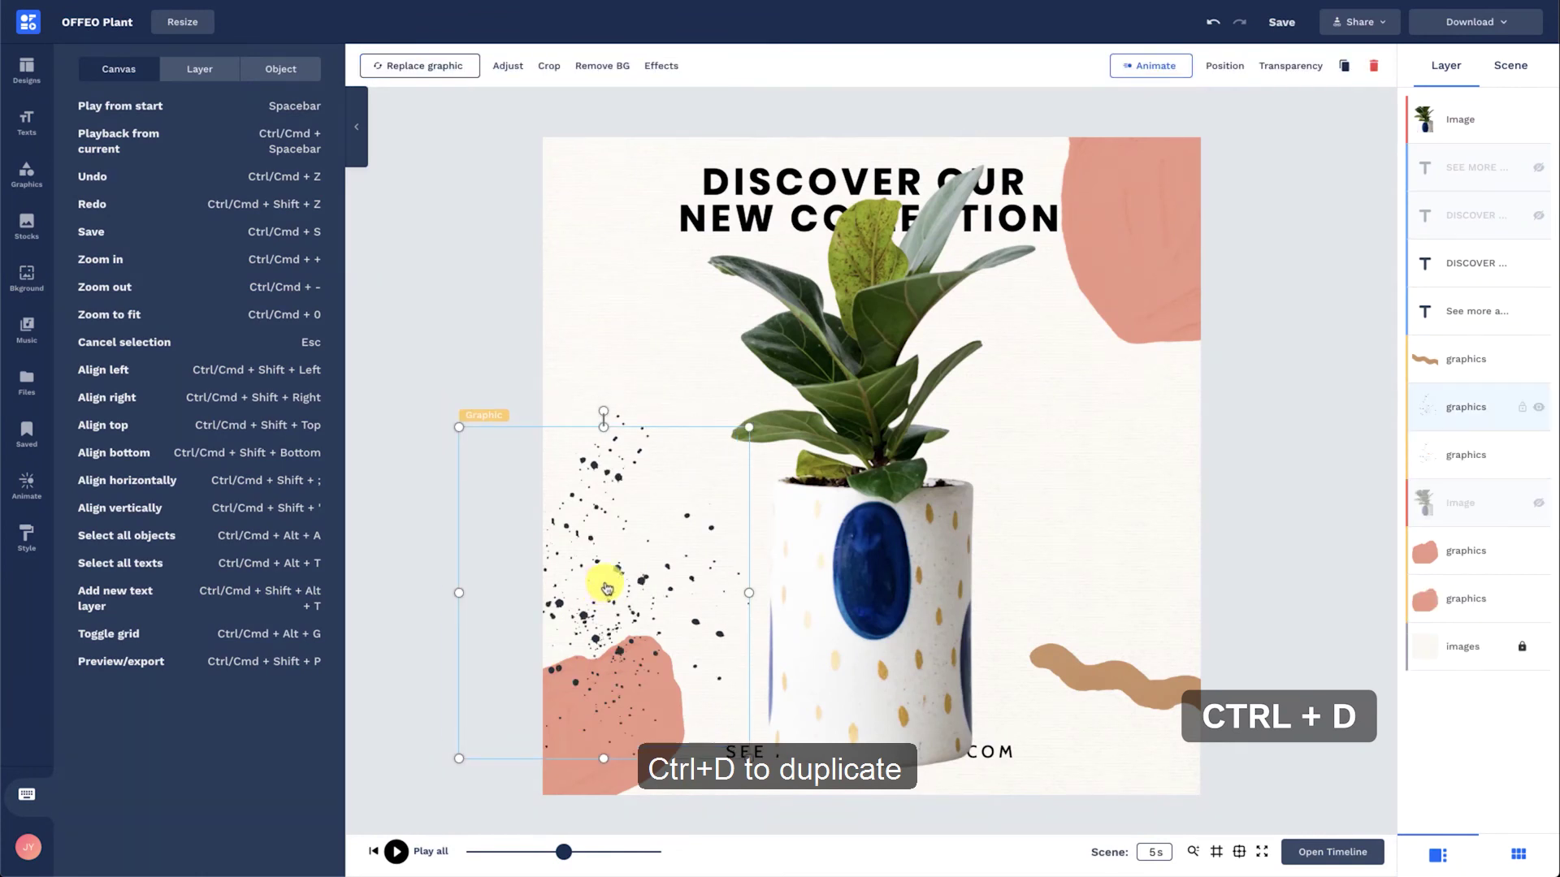
left_click_drag(599, 588, 1087, 435)
left_click_drag(1080, 243, 1201, 321)
left_click(1324, 227)
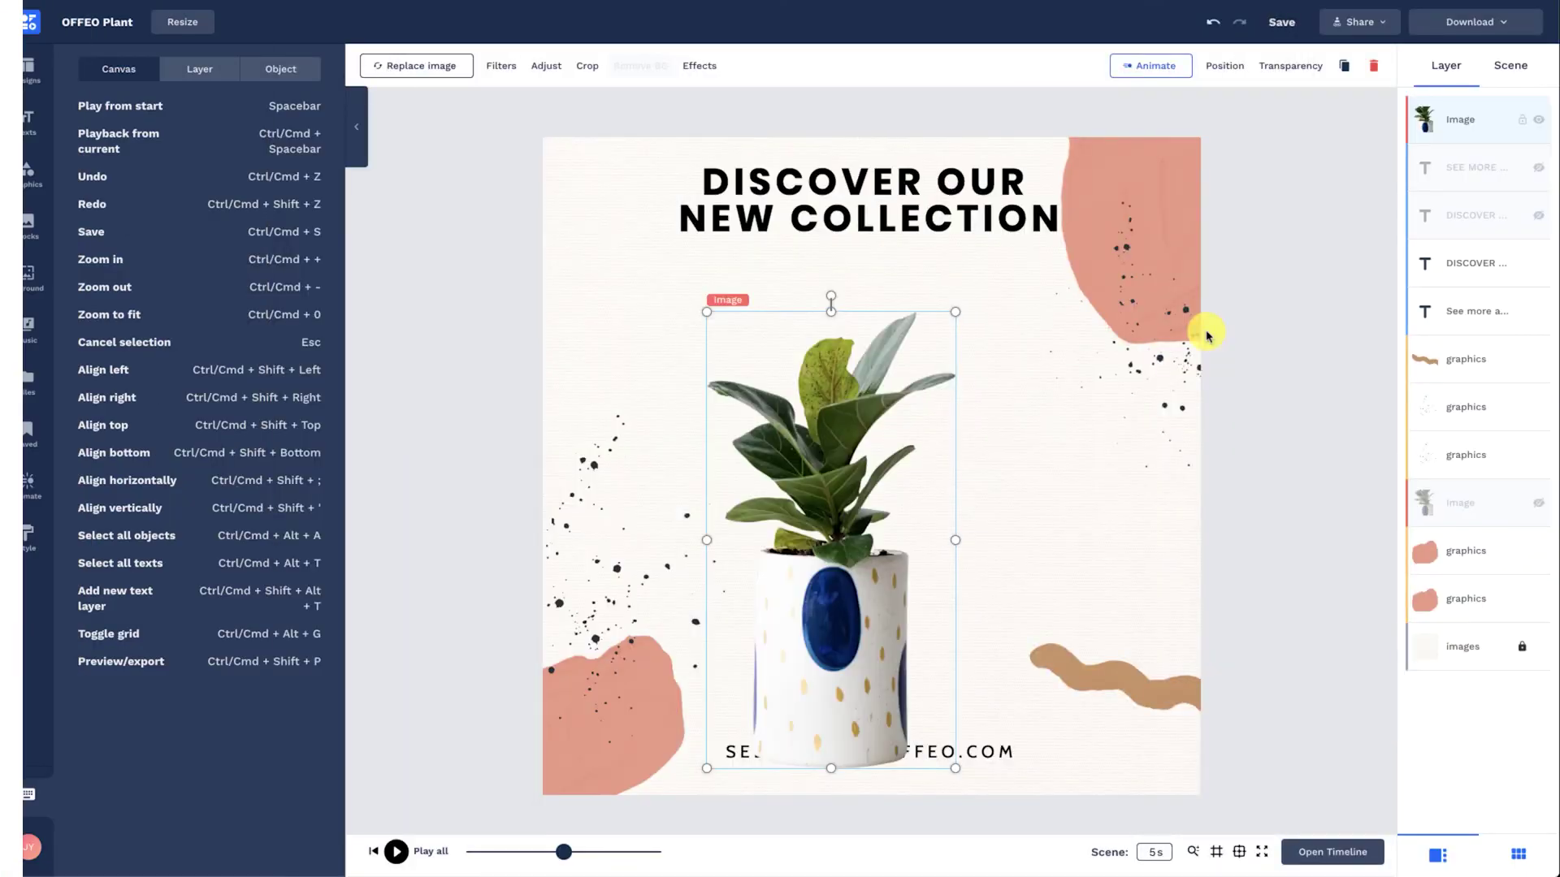
Step: Centre the plant image horizontally and vertically on the canvas
key("ctrl+shift+semicolon")
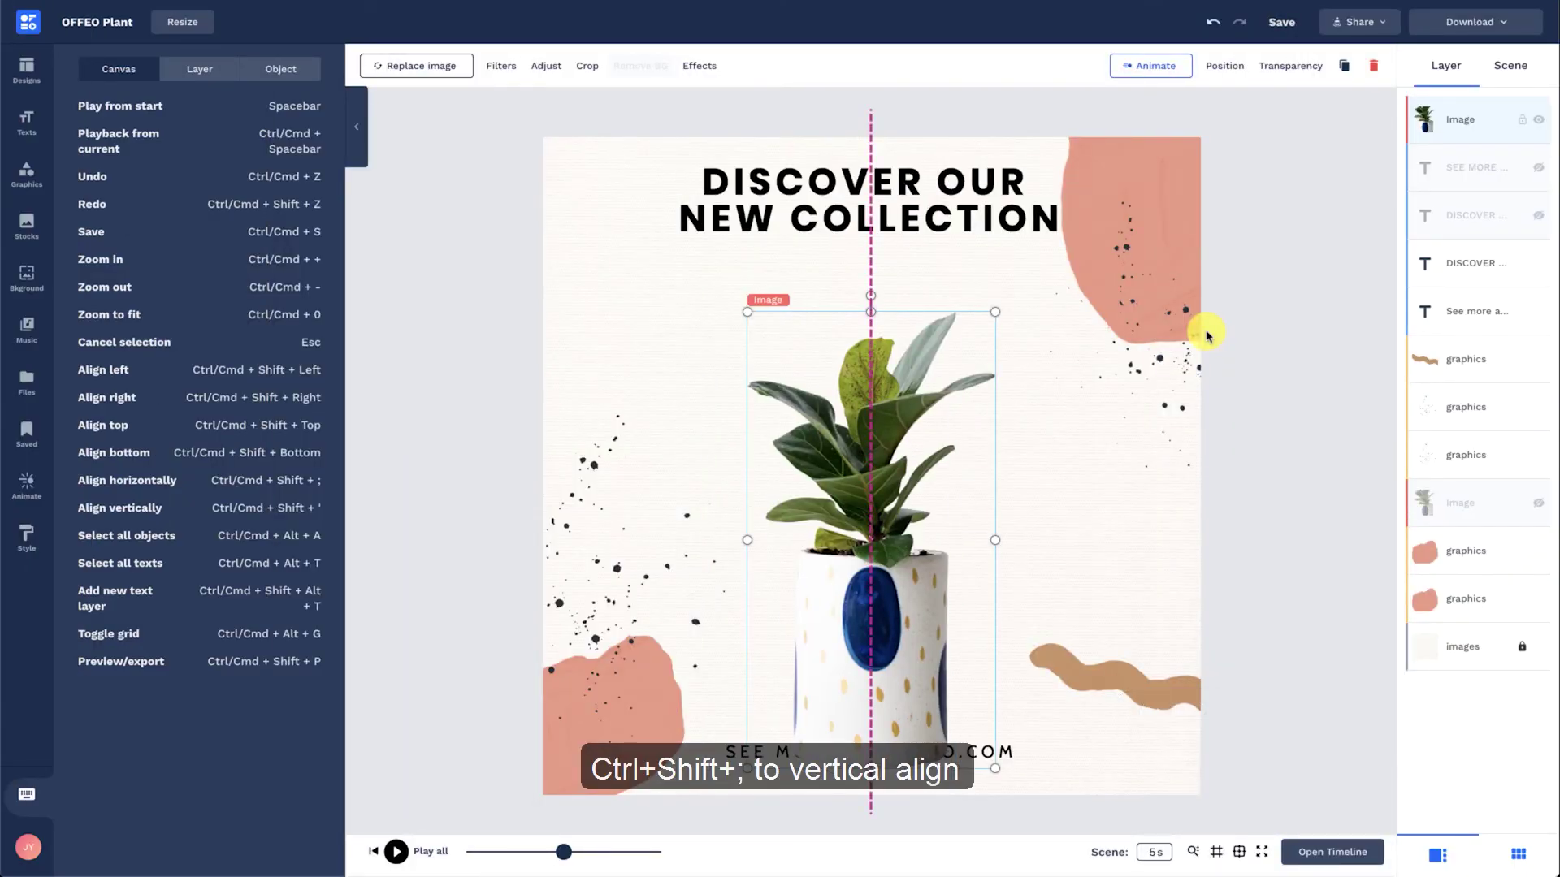
key("ctrl+shift+apostrophe")
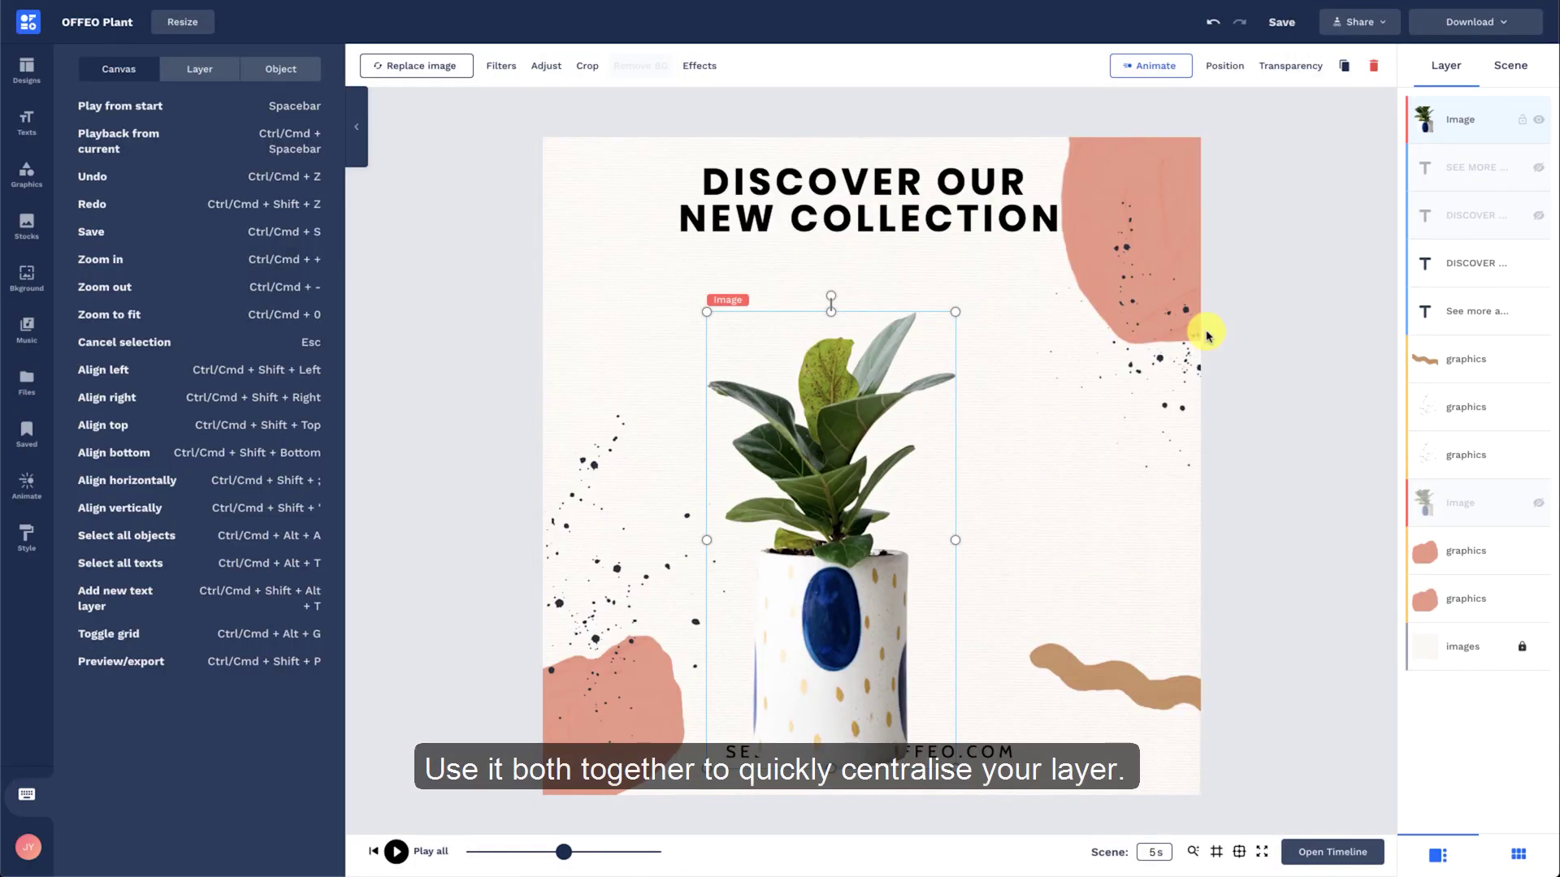
key("ctrl+shift+semicolon")
key("ctrl+shift+apostrophe")
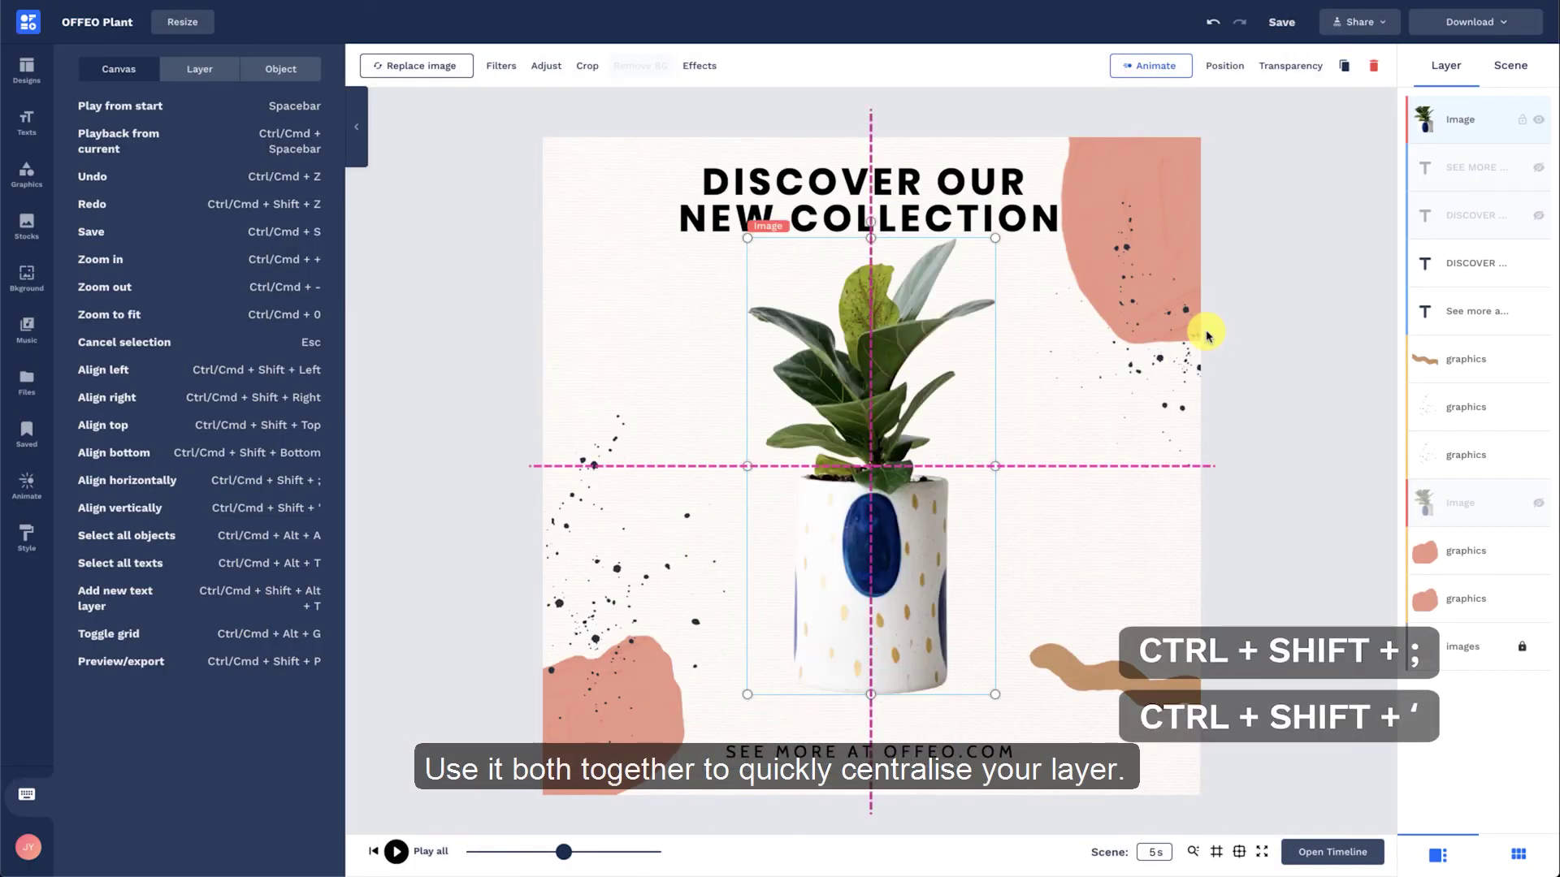
left_click(1339, 351)
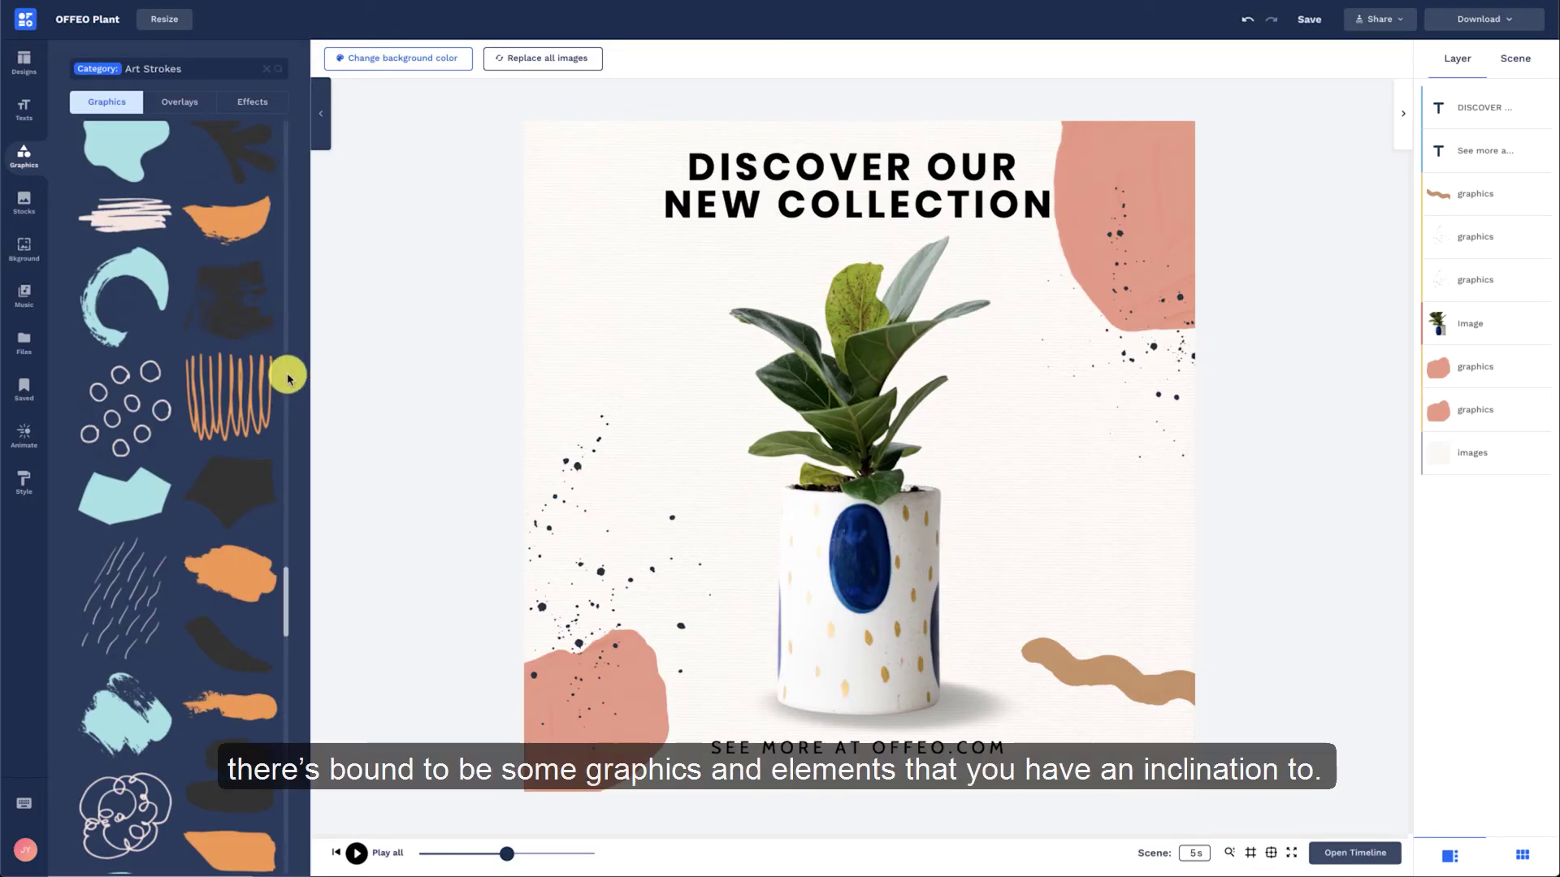
Step: Find the dashed Art Strokes graphic and open its options menu to reveal Add to Saved
scroll(292, 375, "down", 2)
scroll(285, 401, "down", 10)
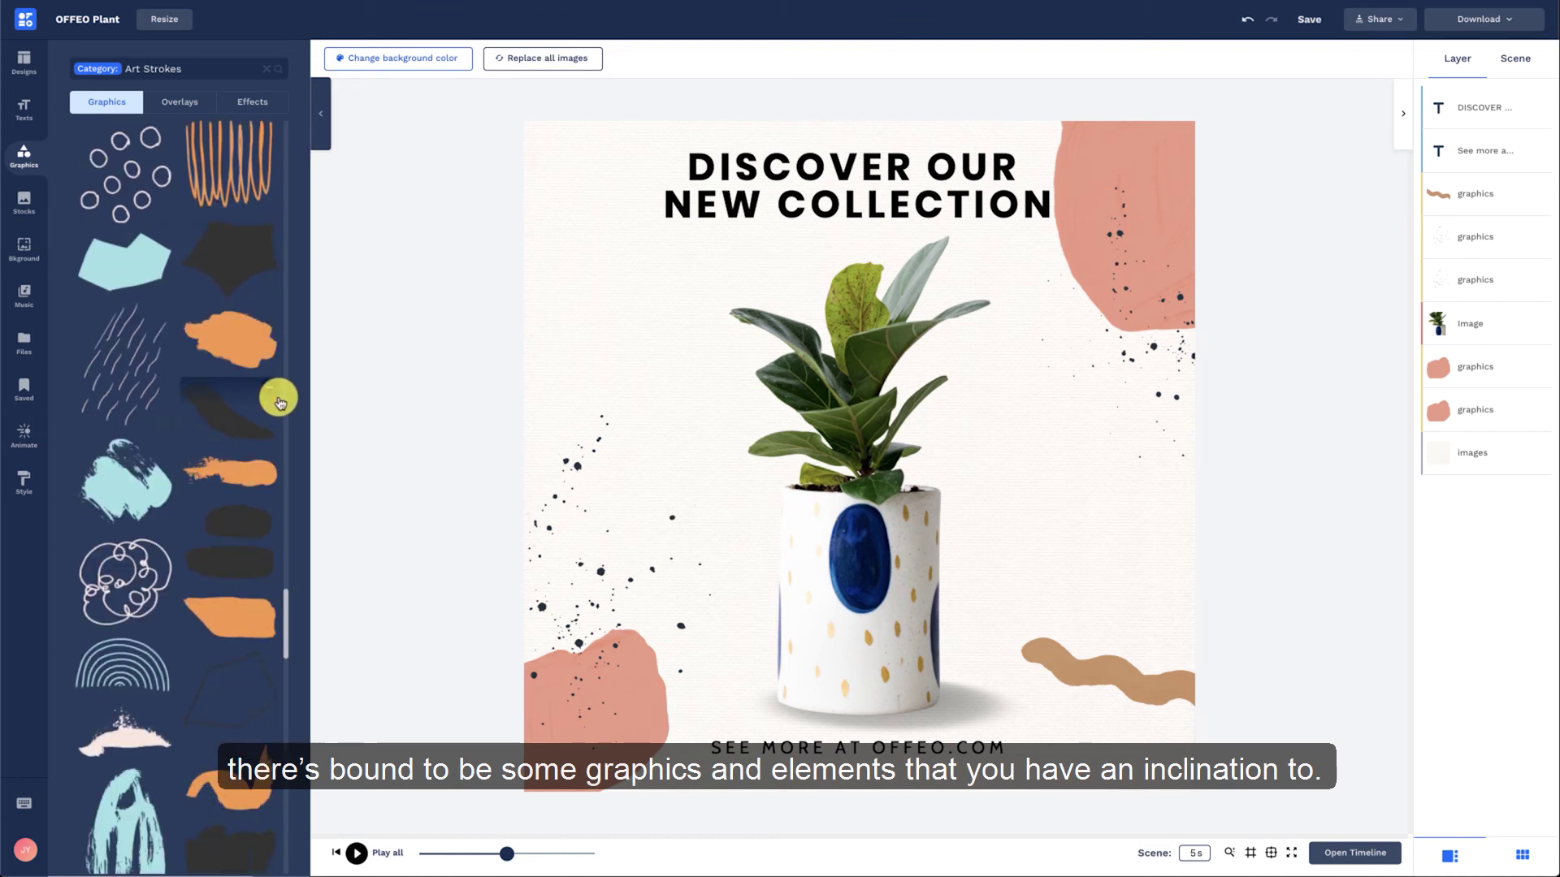
scroll(280, 401, "down", 5)
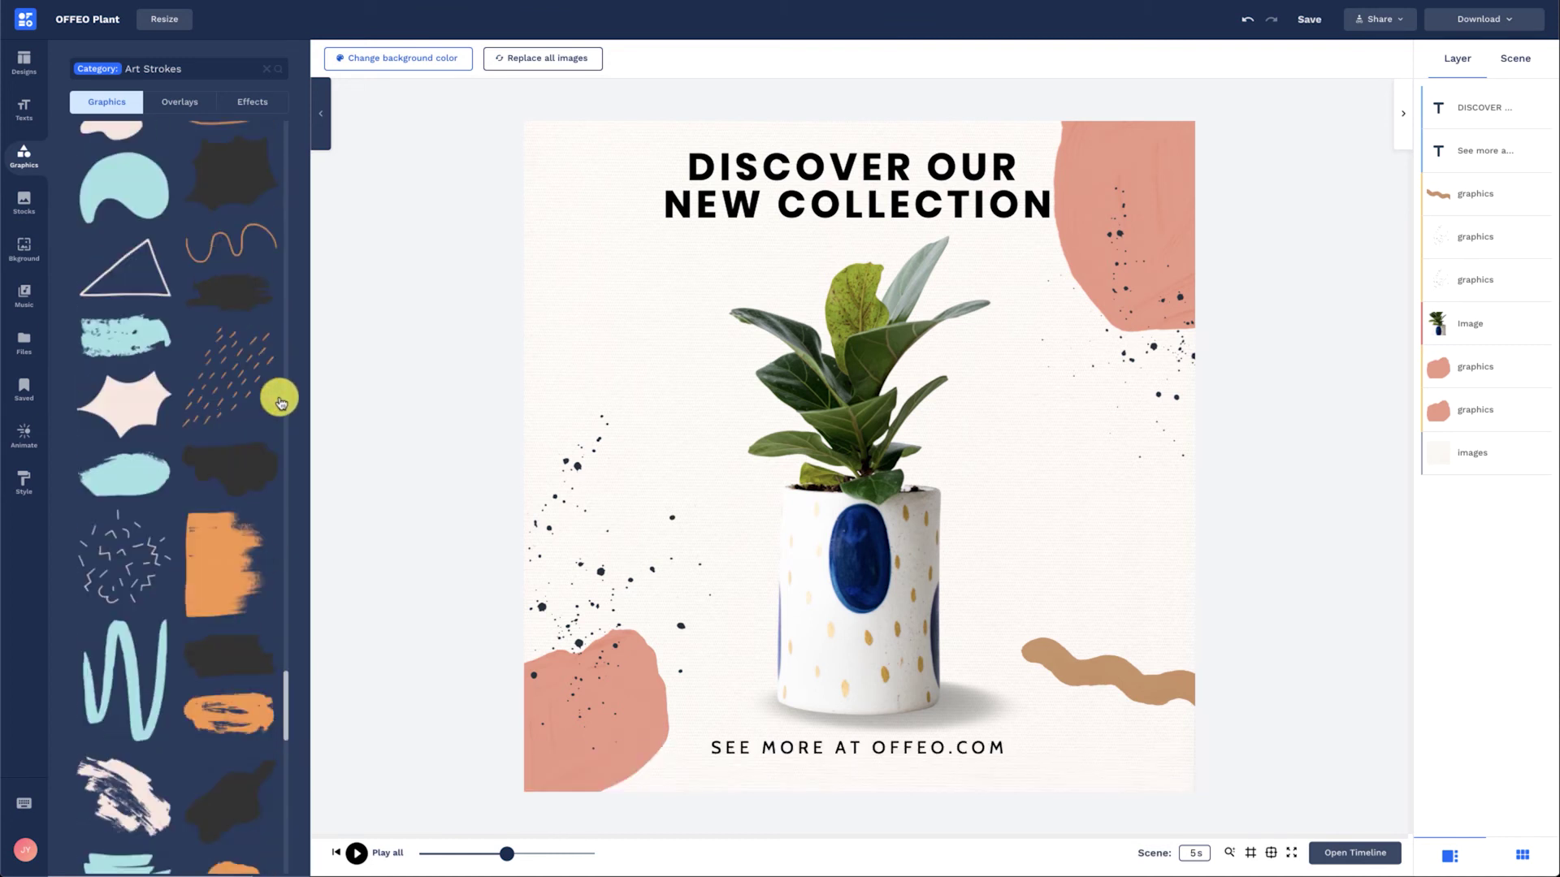
mouse_move(281, 402)
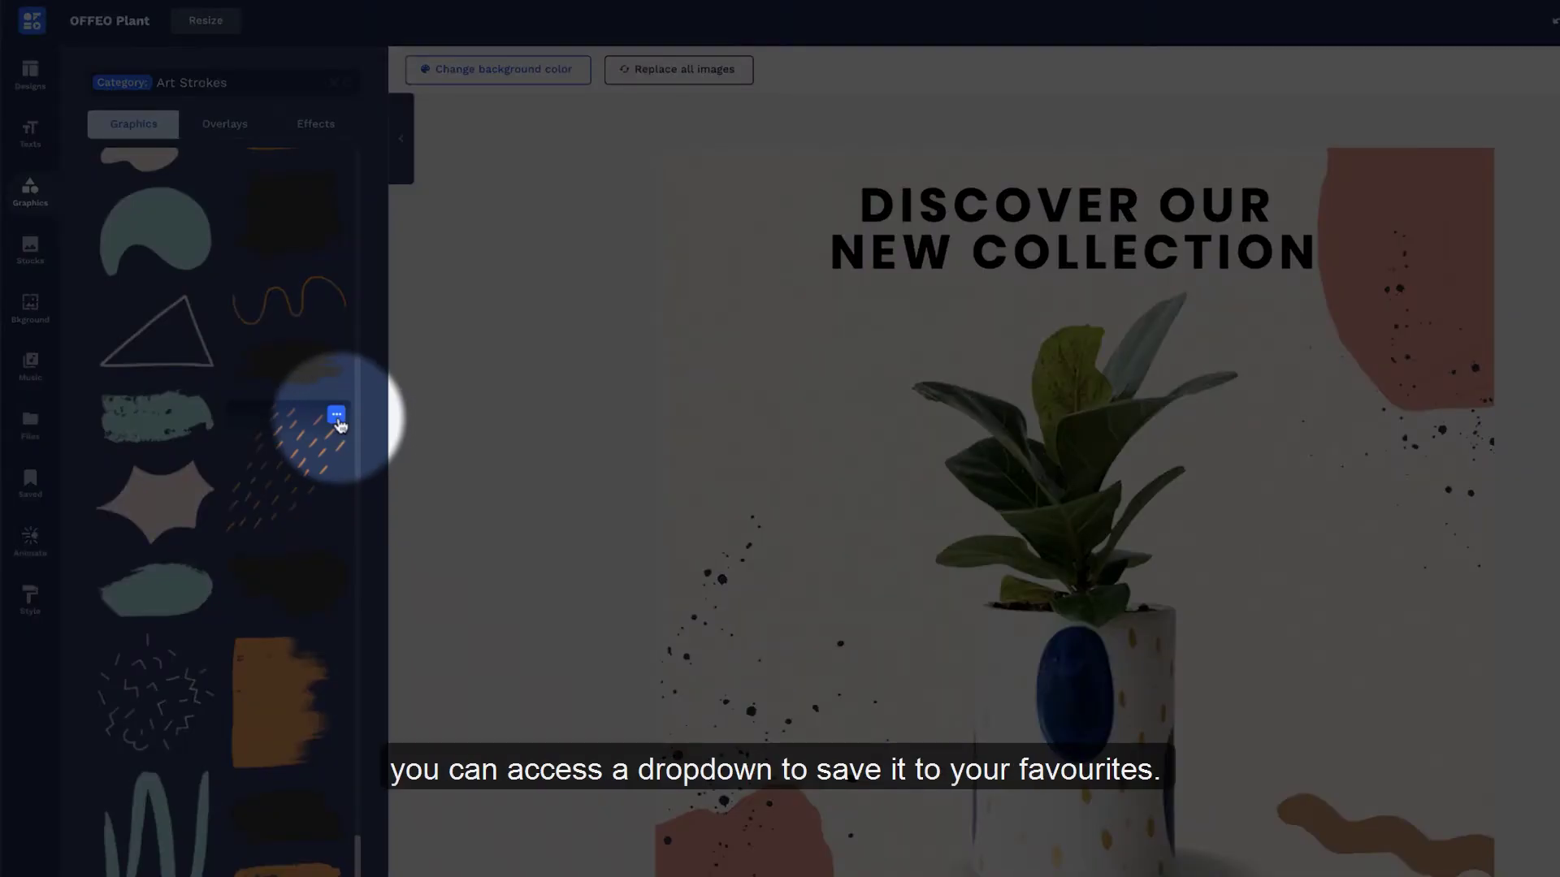
left_click(338, 418)
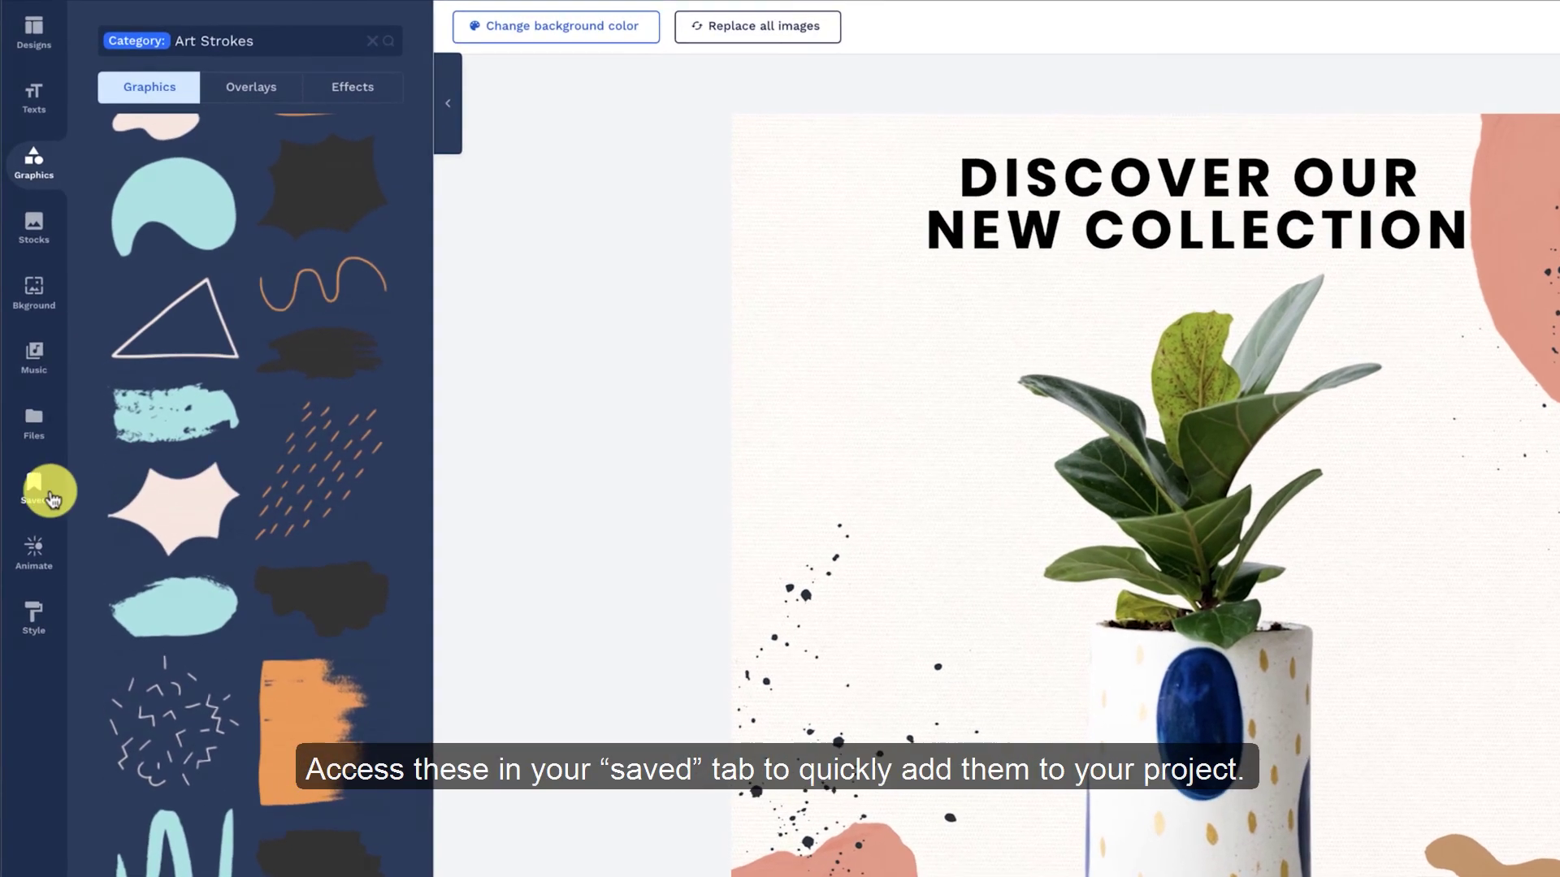
Step: Open the Saved favourites and filter them to Backgrounds, then to Music
left_click(50, 499)
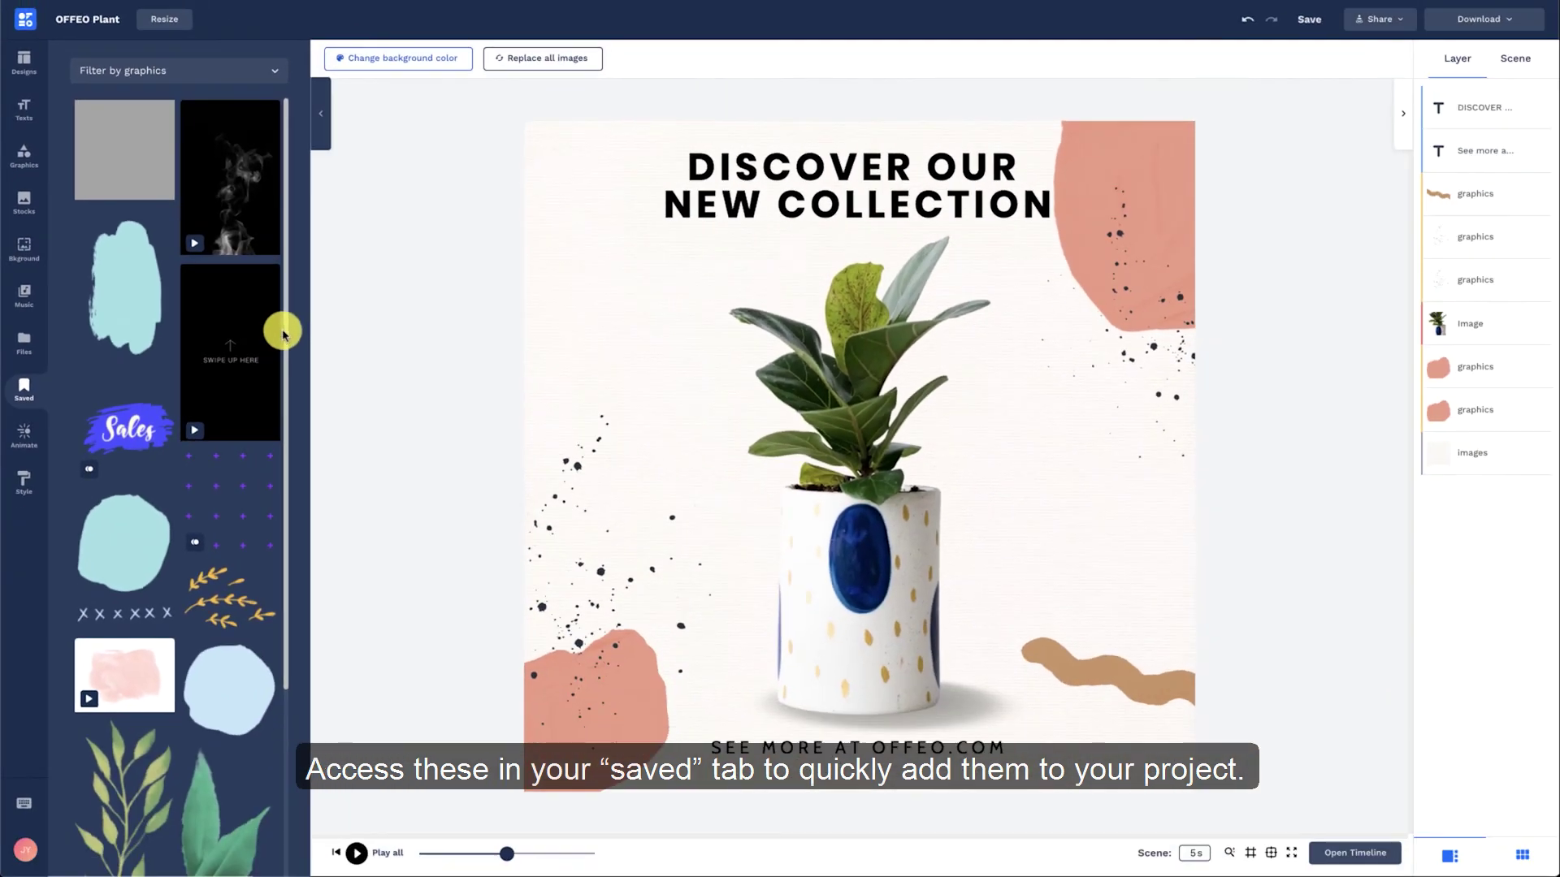
scroll(280, 329, "down", 3)
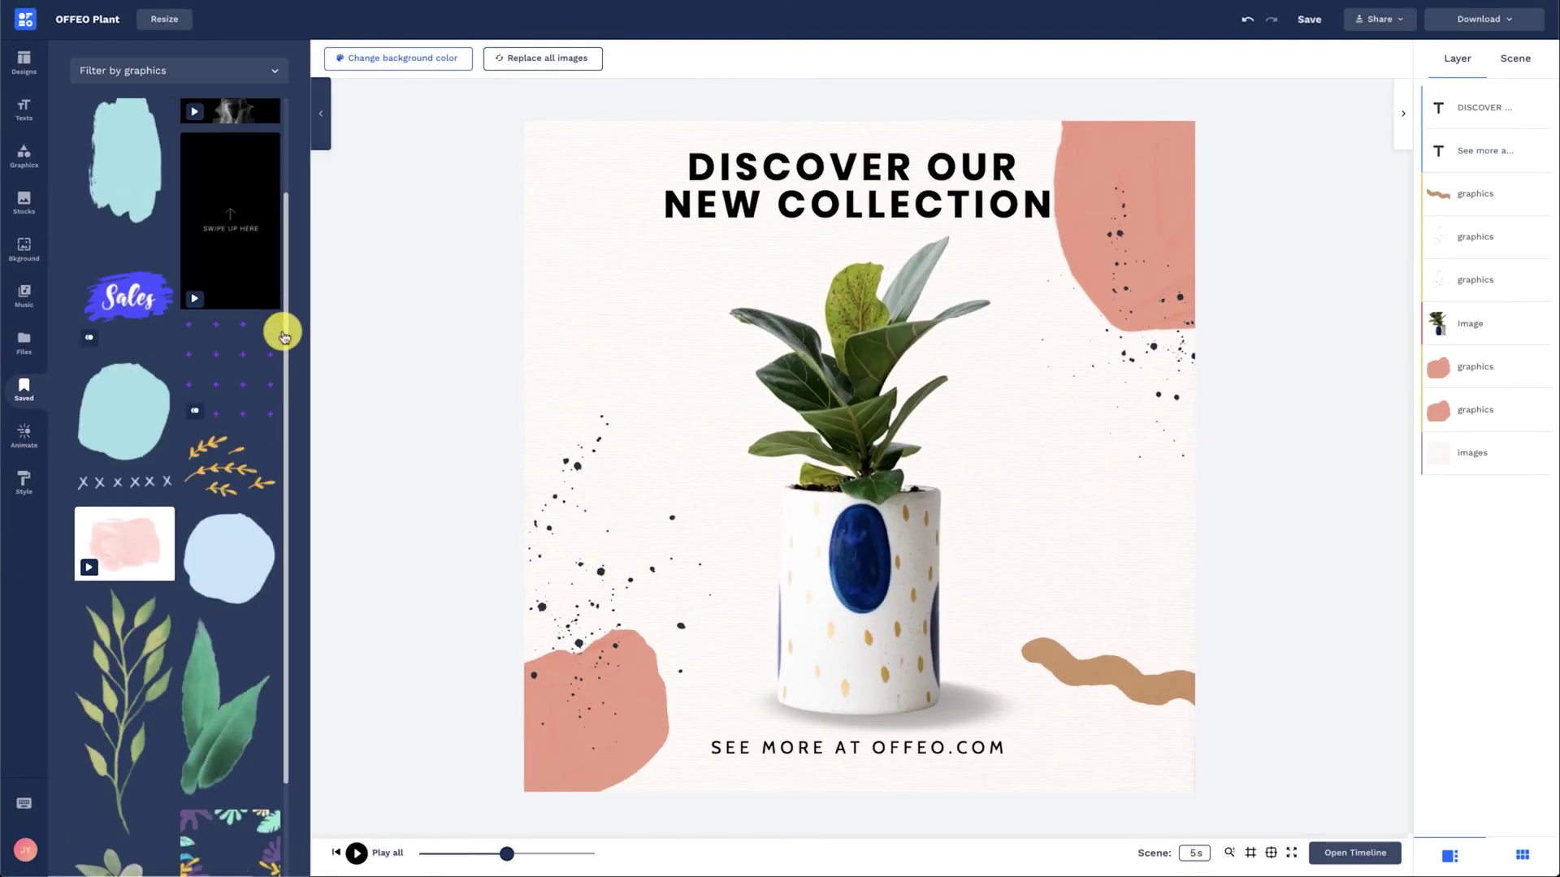
scroll(283, 335, "down", 2)
left_click(278, 71)
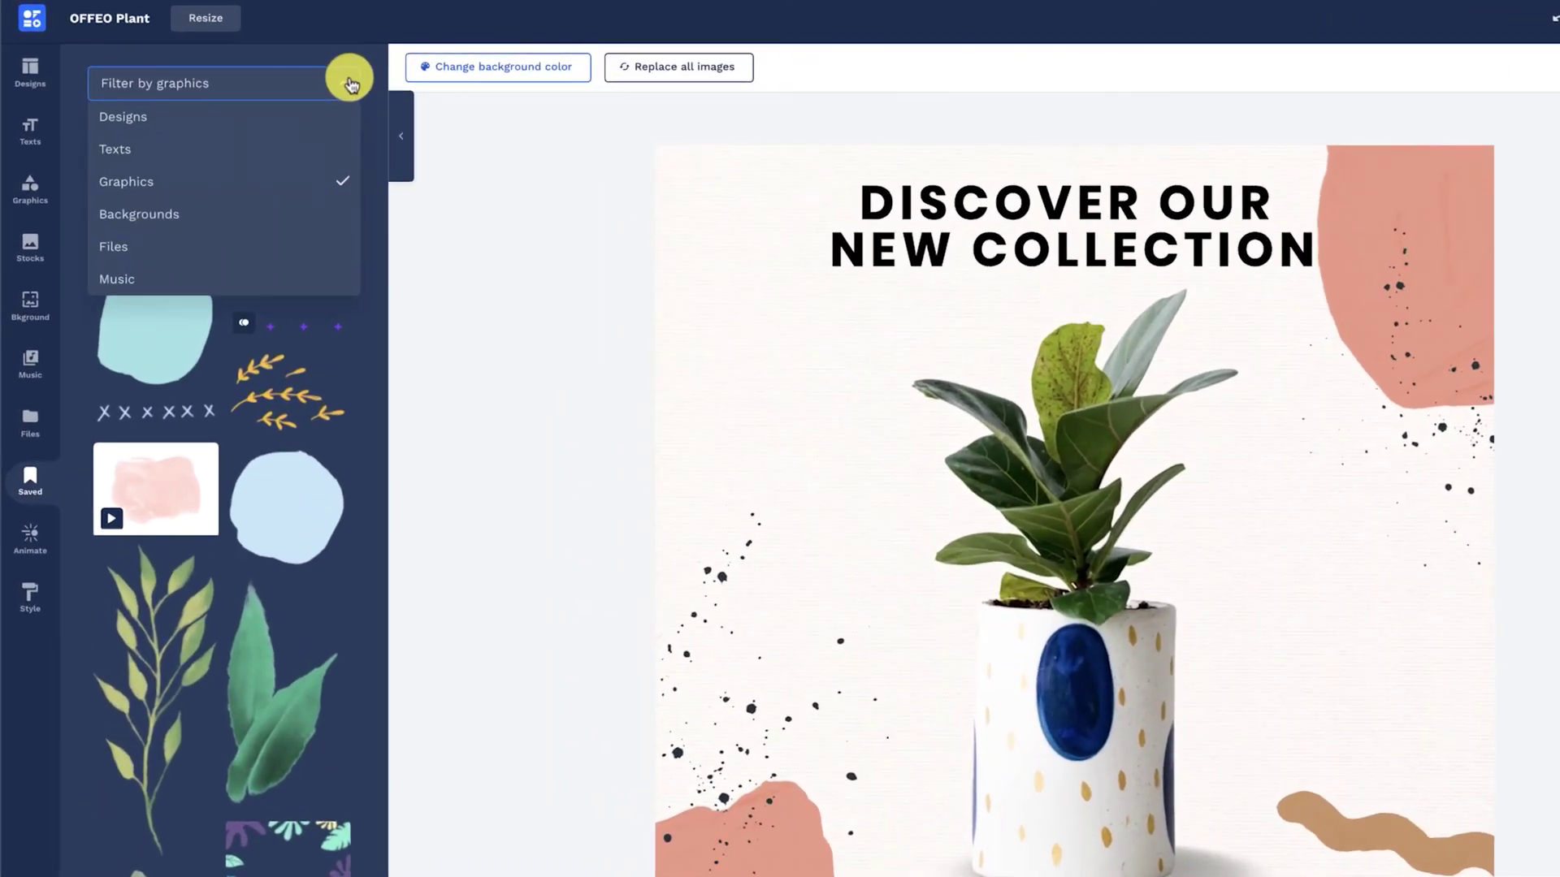
left_click(320, 212)
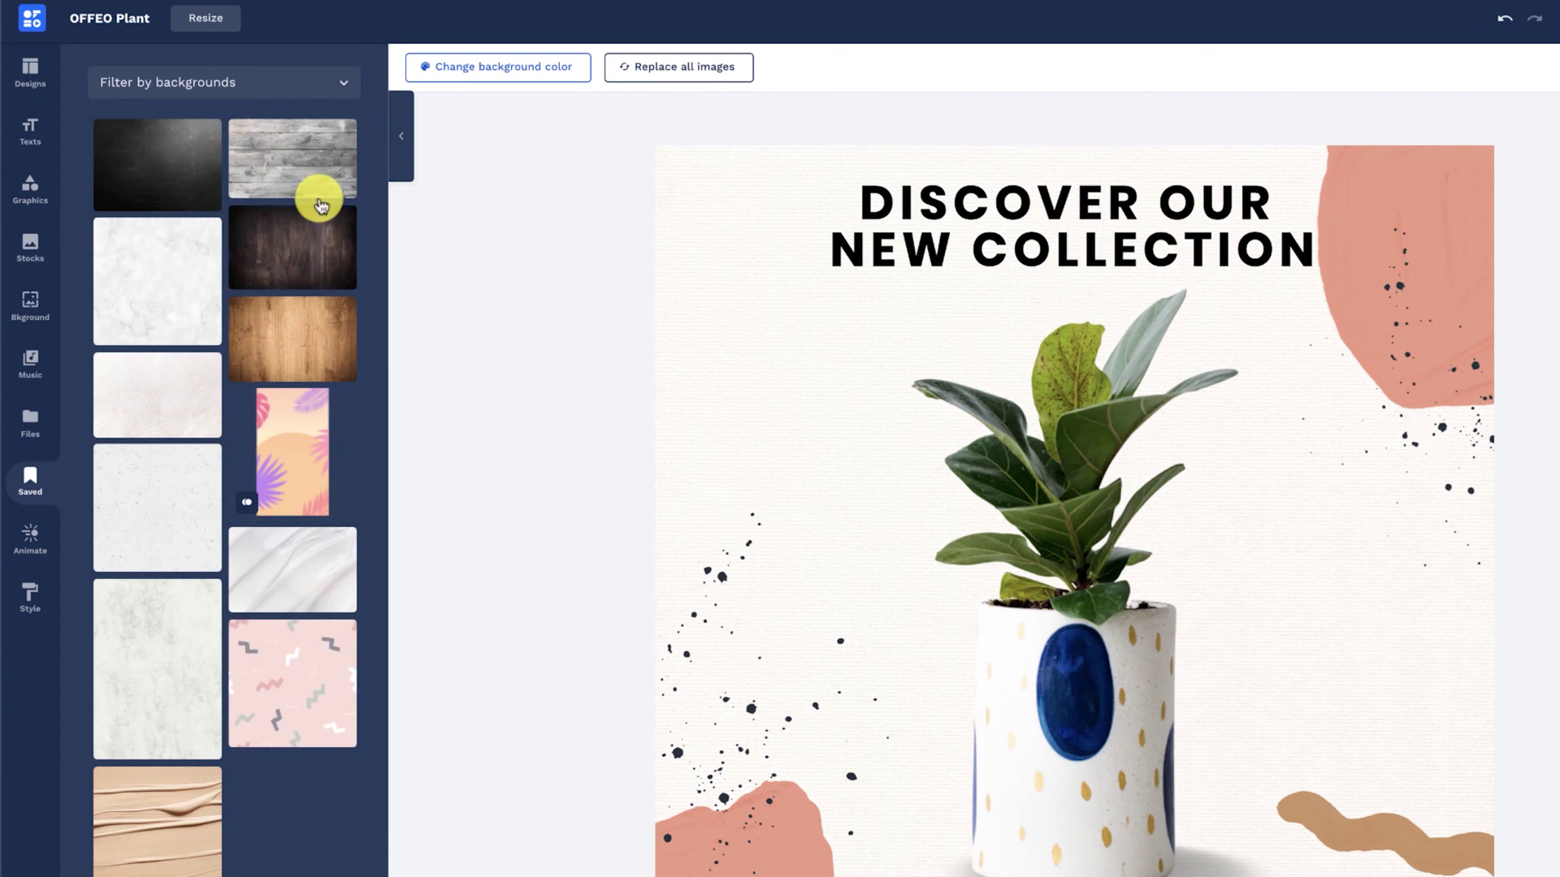
left_click(354, 79)
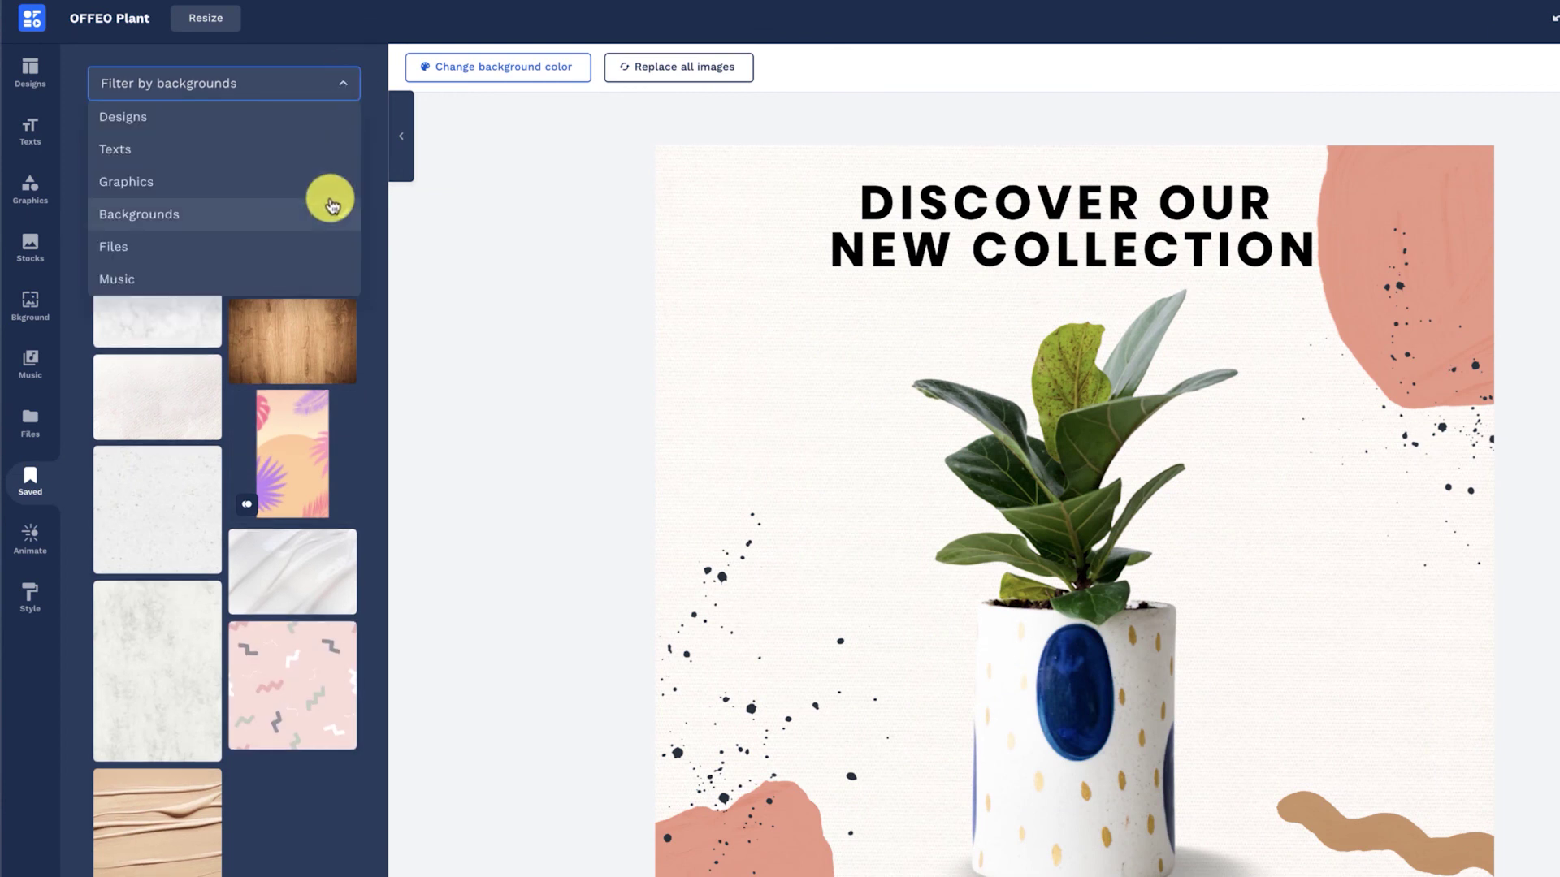
left_click(319, 280)
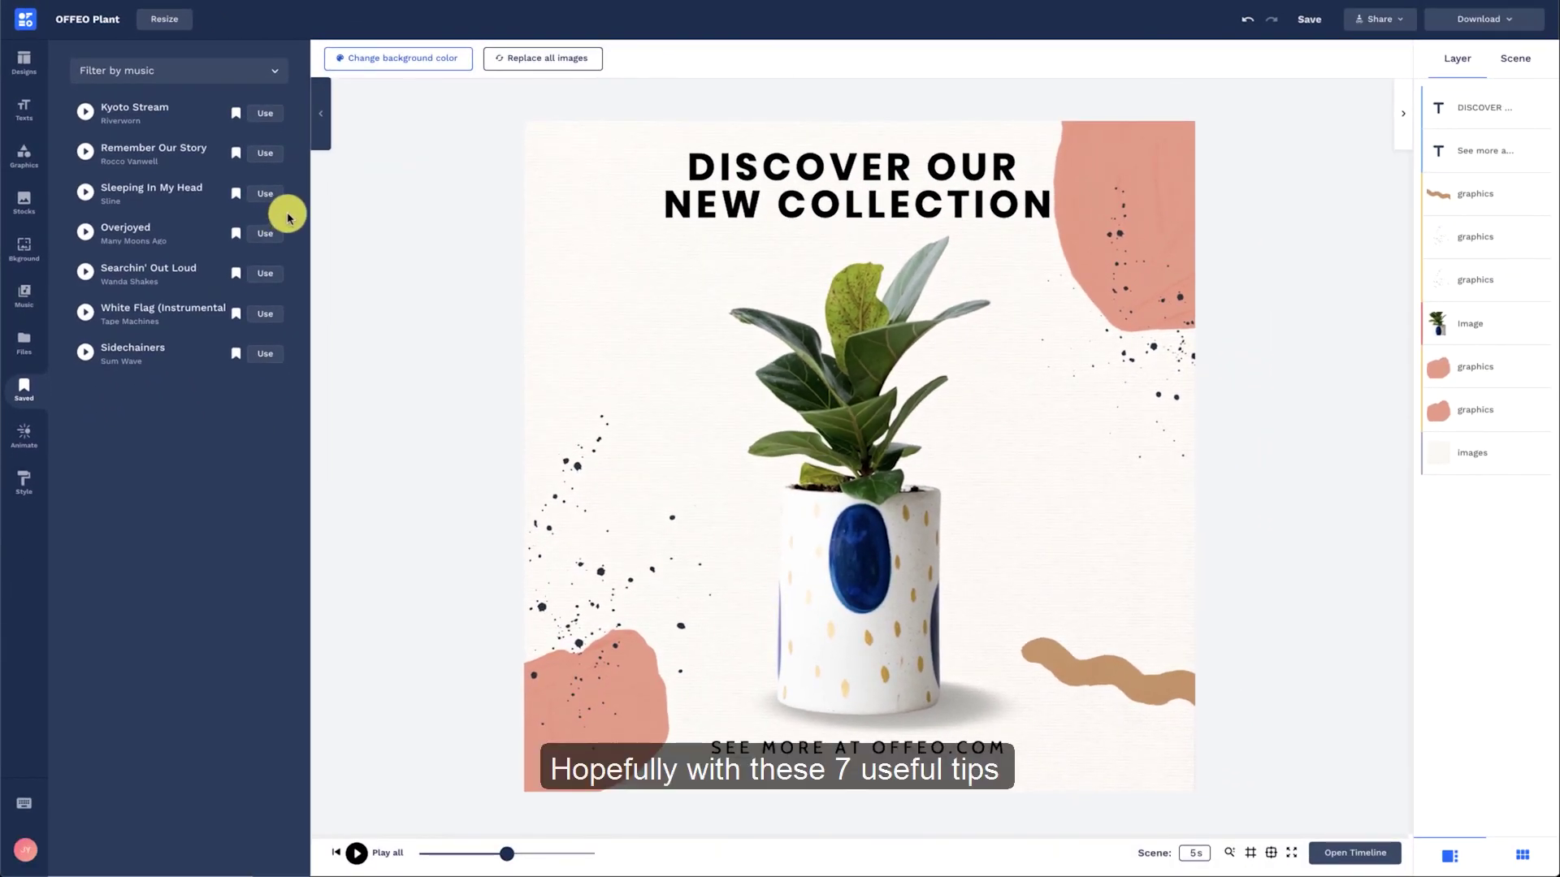